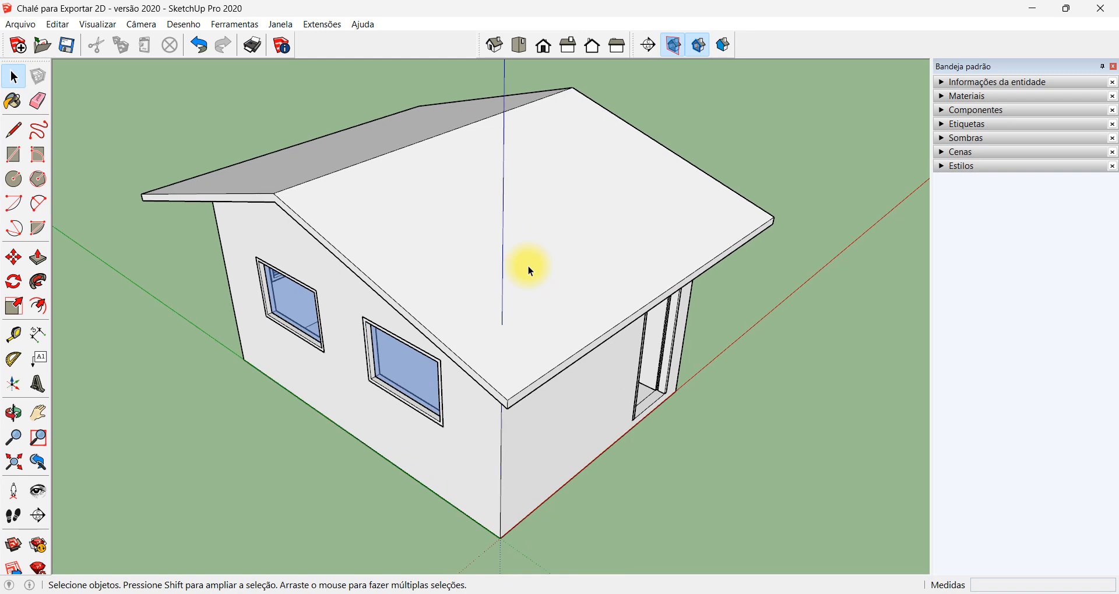
scroll(529, 268, "up", 2)
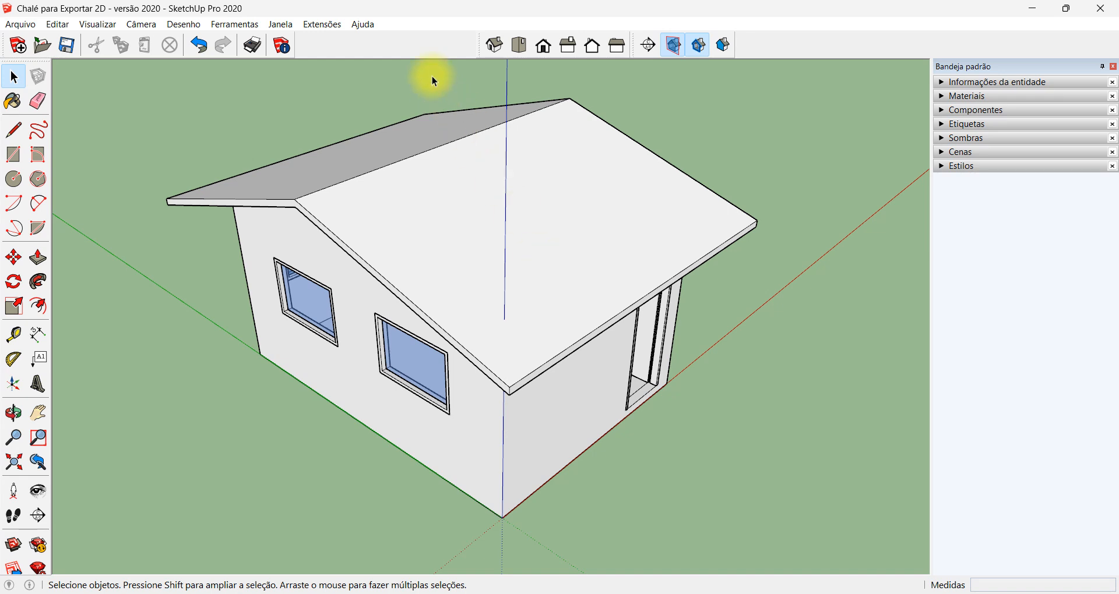
right_click(419, 38)
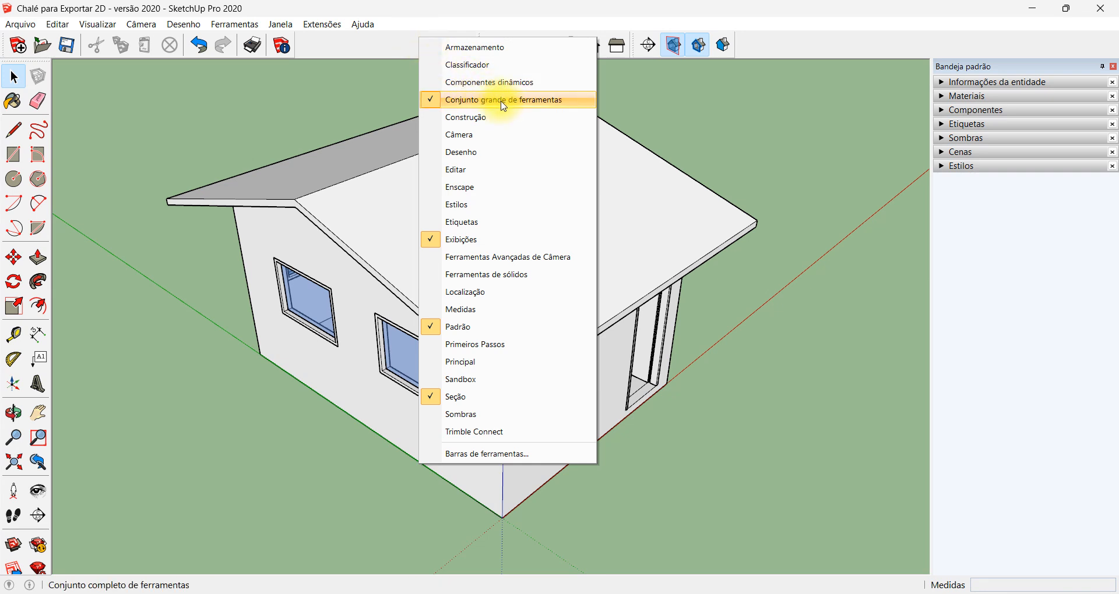
left_click(362, 44)
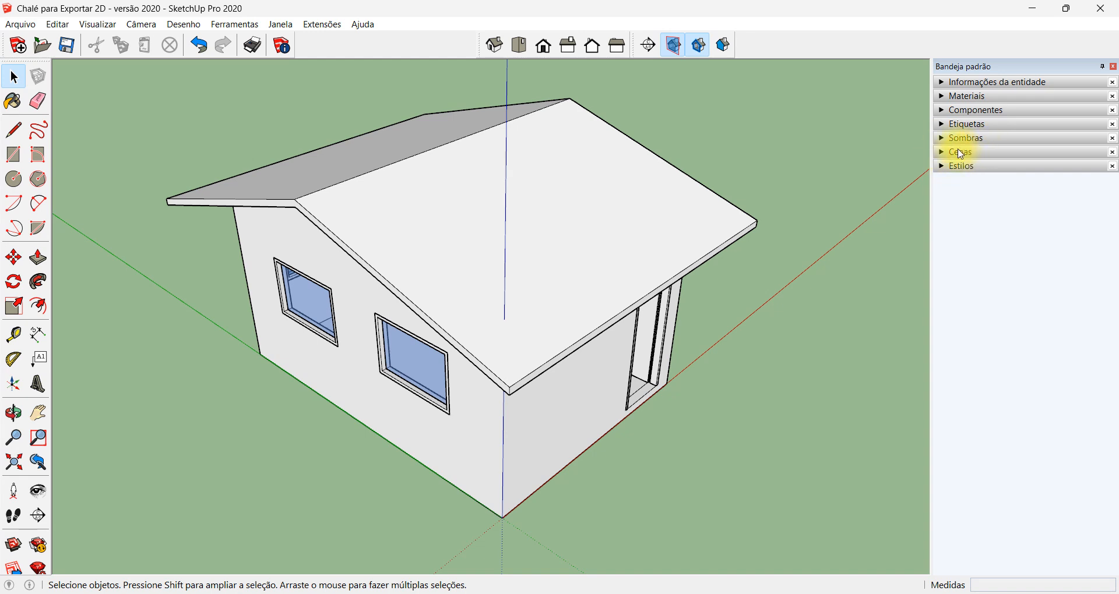
Hide the default tray (Bandeja padrão) and show it again
left_click(271, 25)
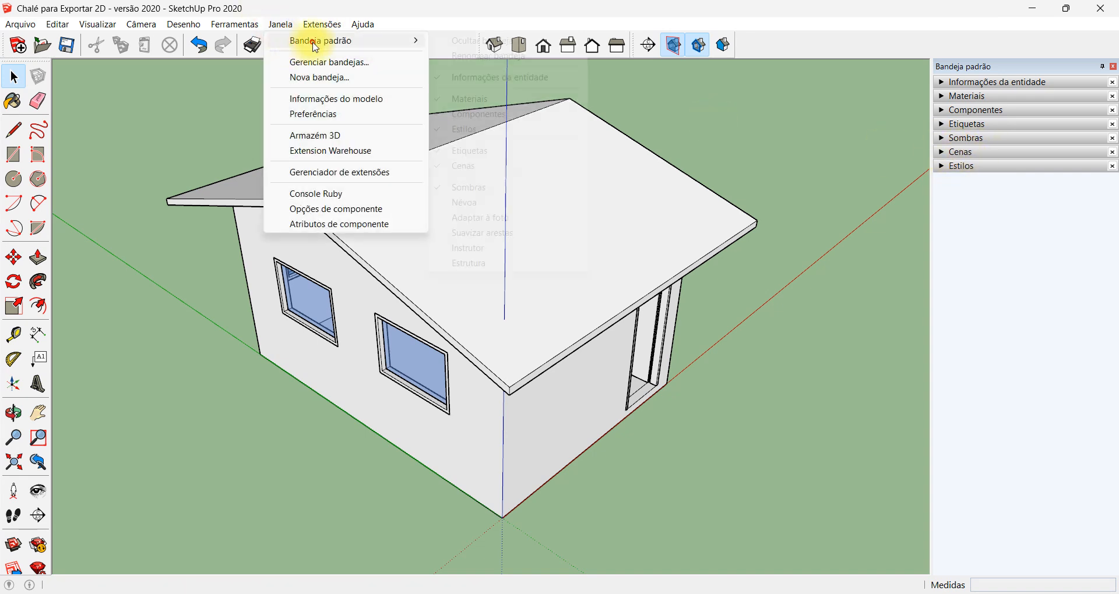
mouse_move(307, 40)
left_click(466, 40)
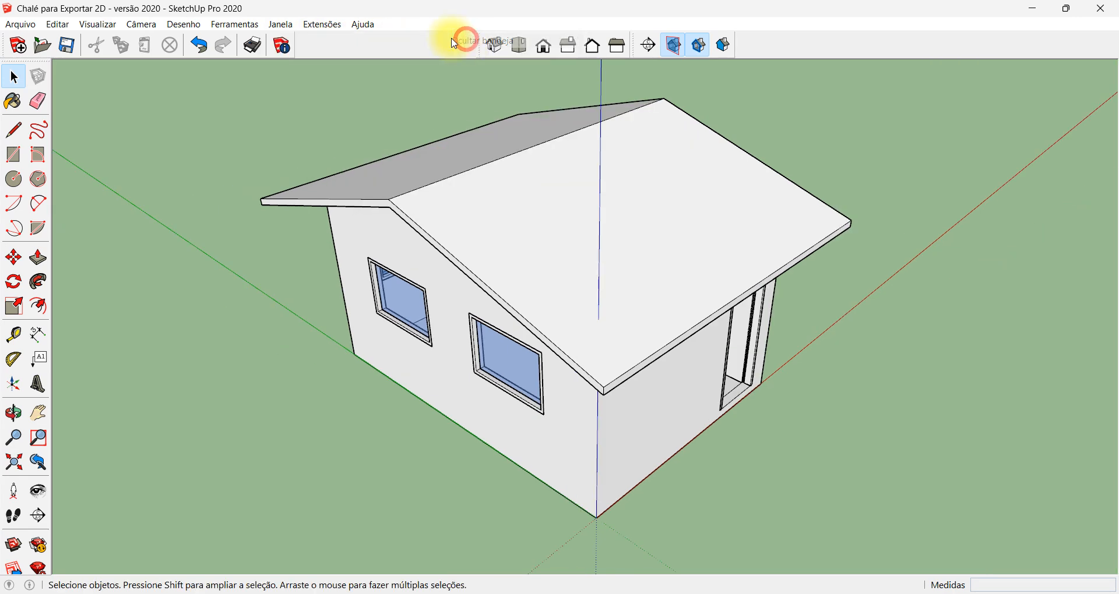
left_click(281, 24)
mouse_move(308, 42)
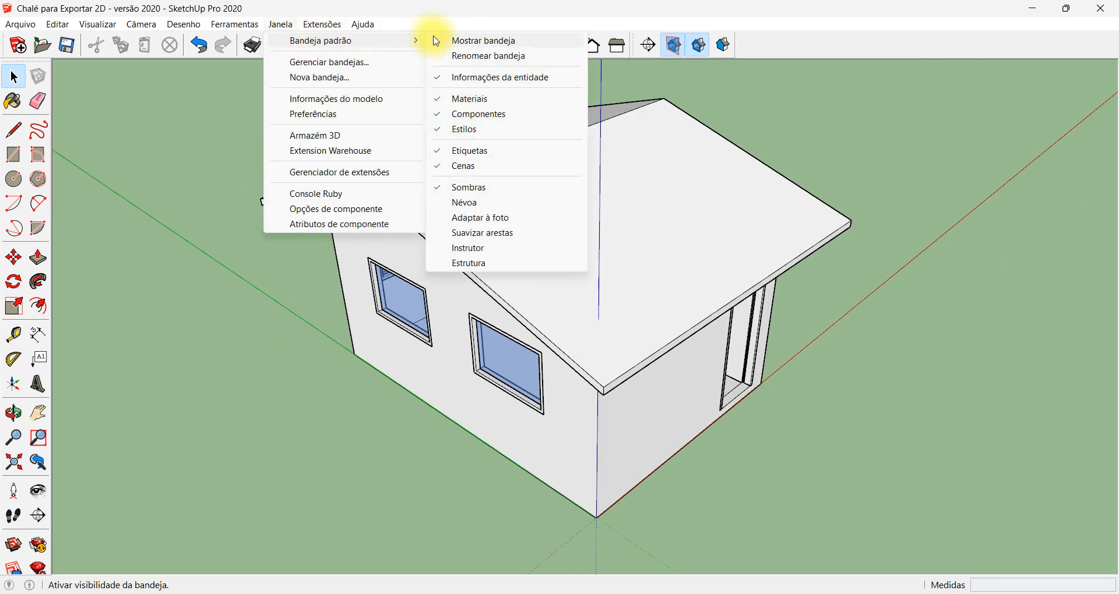
left_click(468, 41)
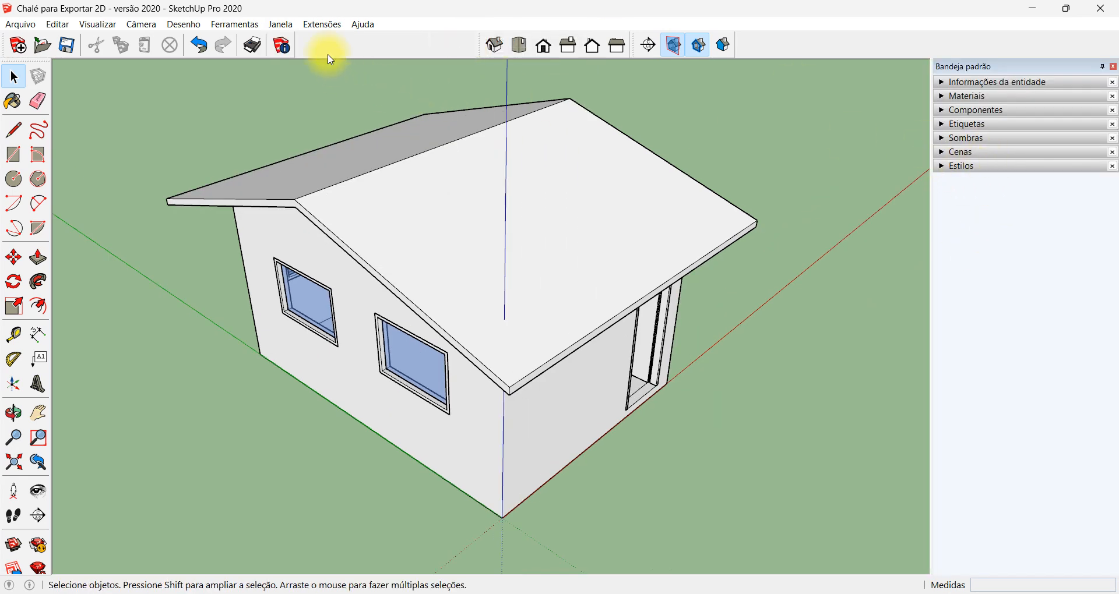
Expand the Cenas section of the default tray and enlarge its scene list area
left_click(281, 24)
mouse_move(300, 42)
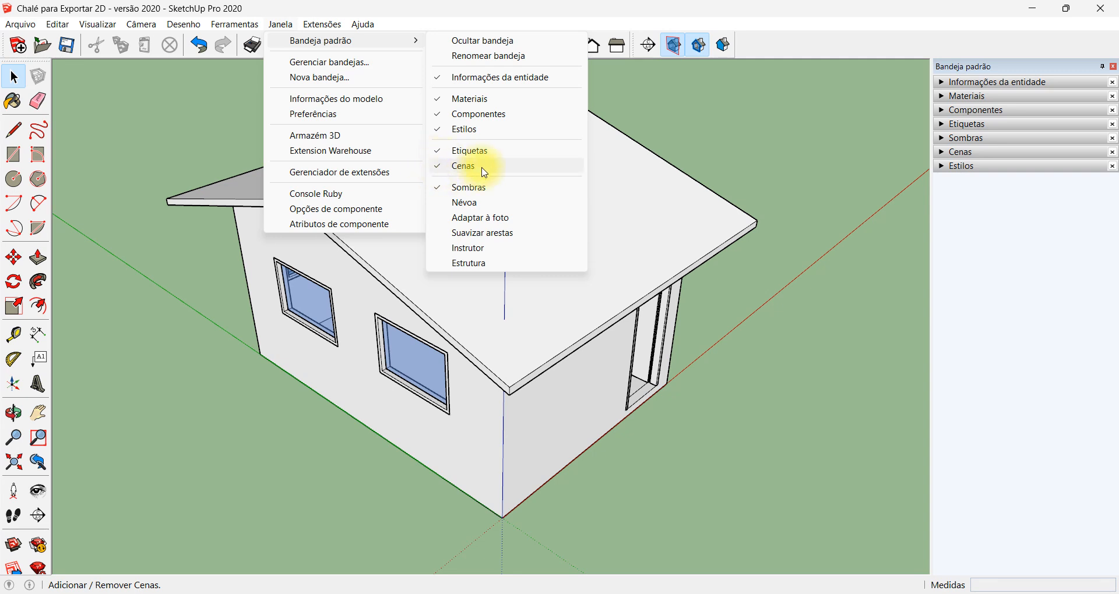
left_click(1000, 199)
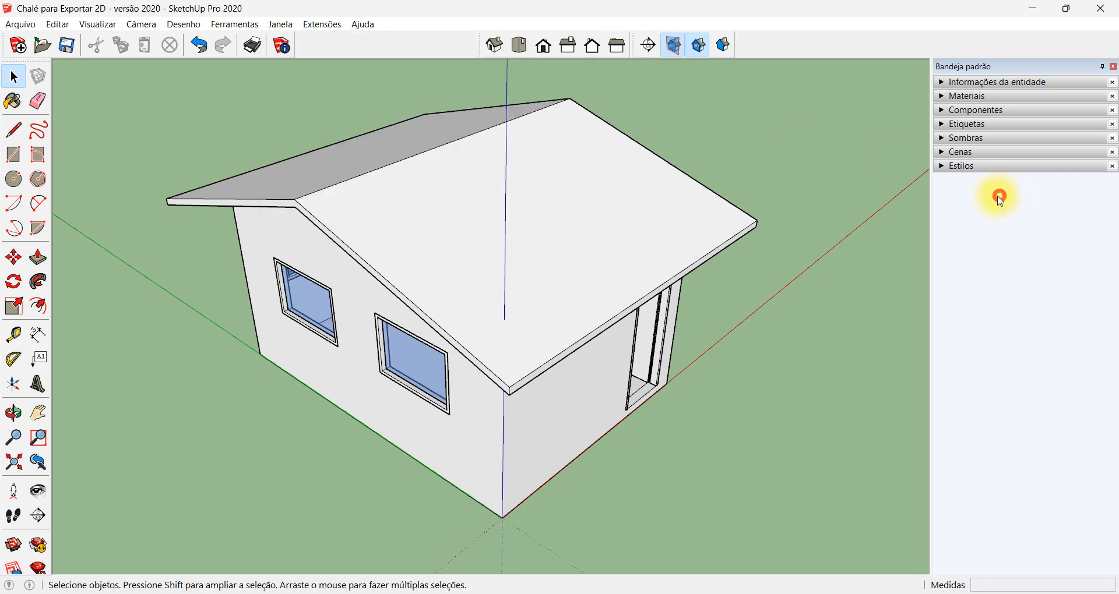
left_click(944, 152)
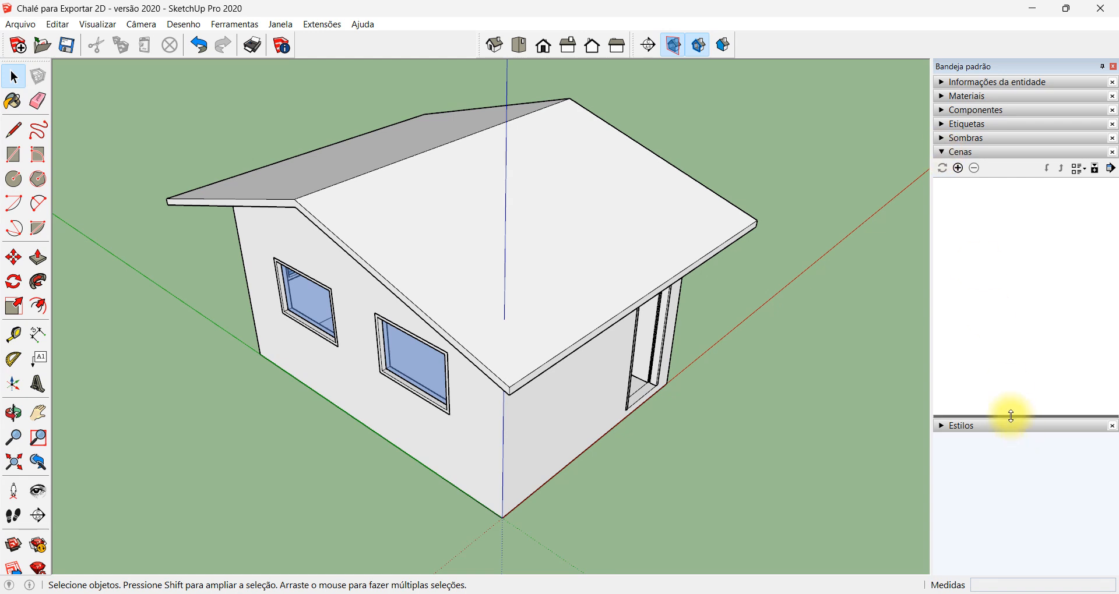
left_click_drag(1011, 416, 1012, 531)
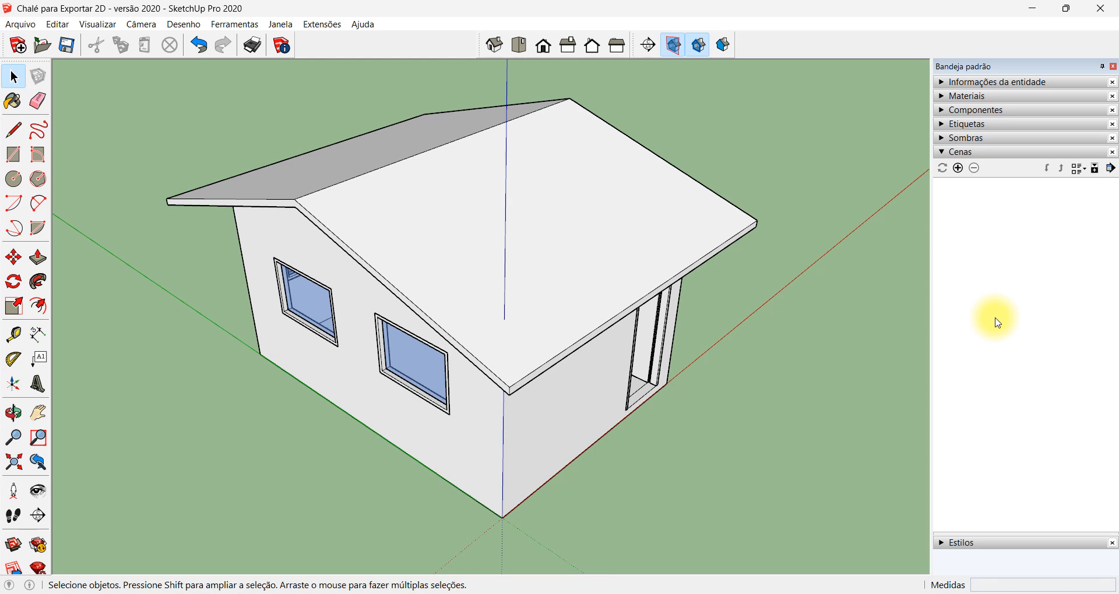
Apply the "Caneta de tinta permanente" style from the hand-drawn edges (Arestas desenhadas à mão) collection to the house model
left_click(944, 543)
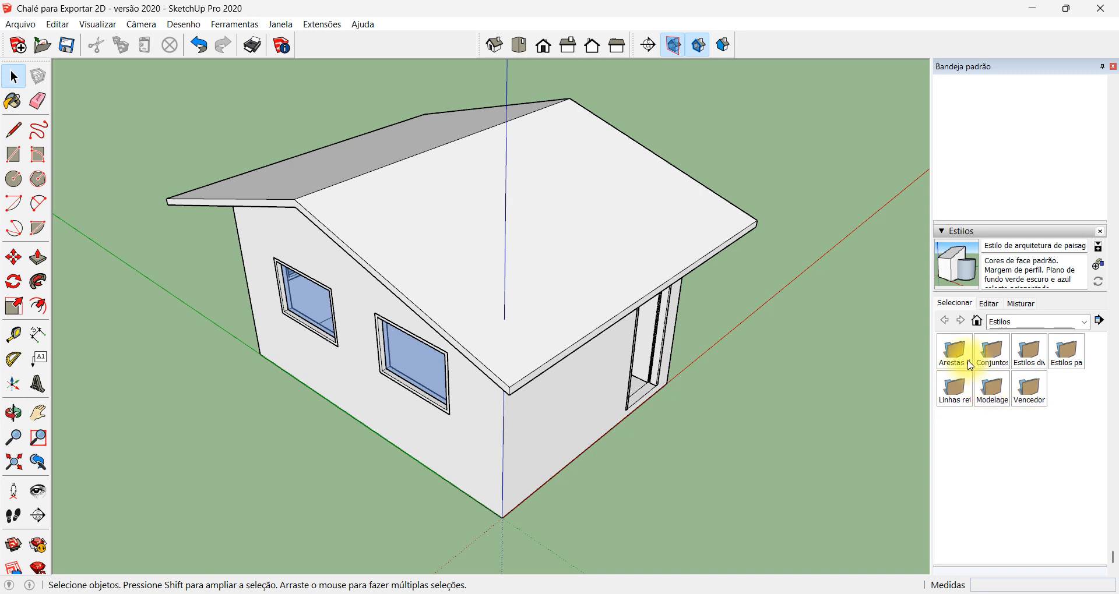
double_click(968, 363)
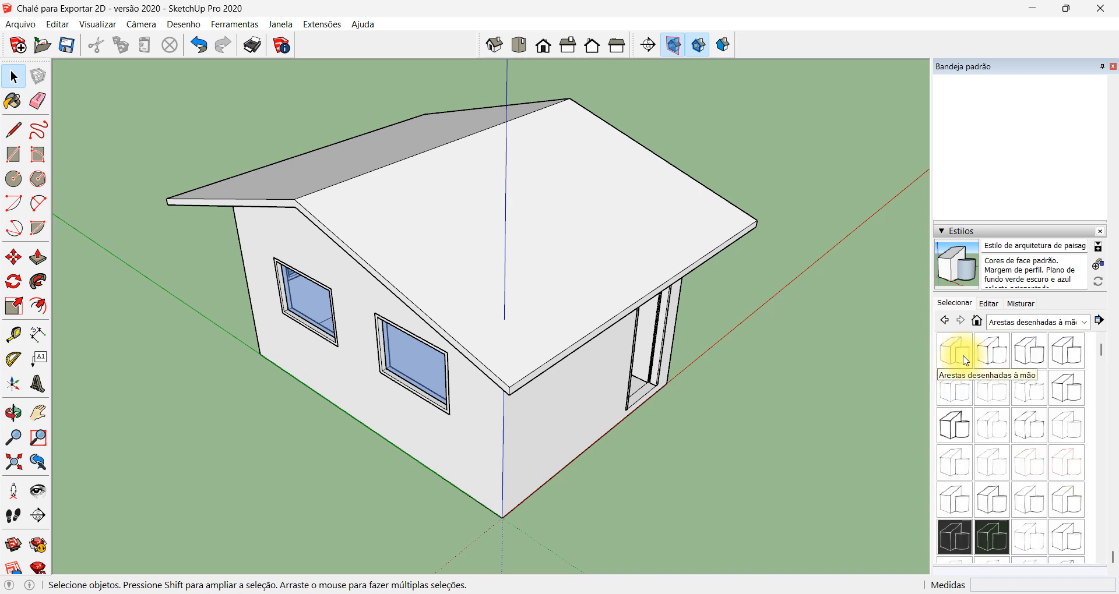
left_click(1030, 430)
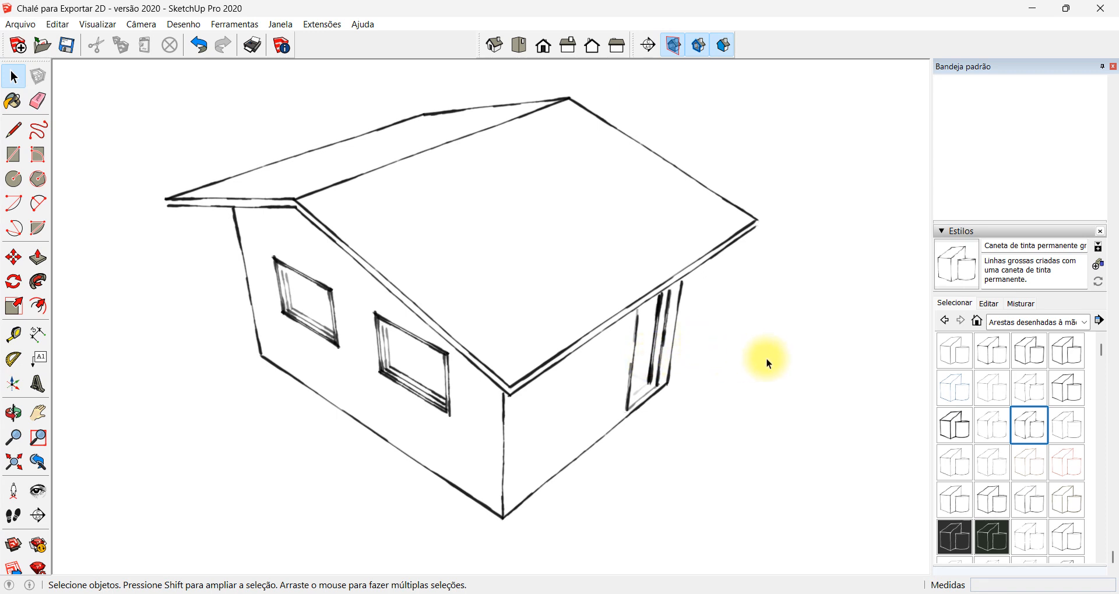
left_click(999, 231)
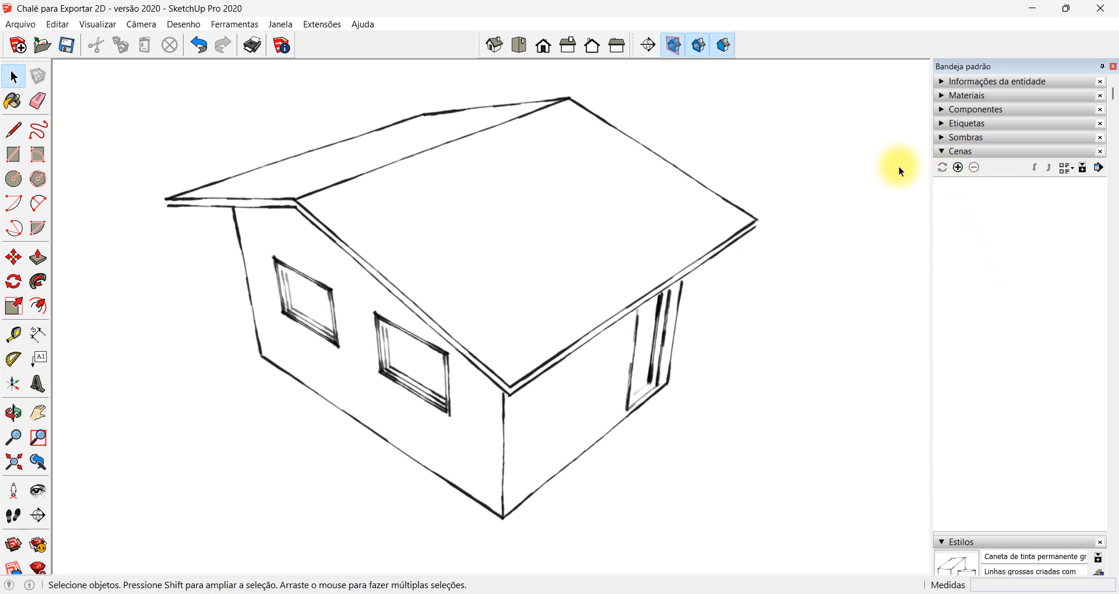
left_click(102, 28)
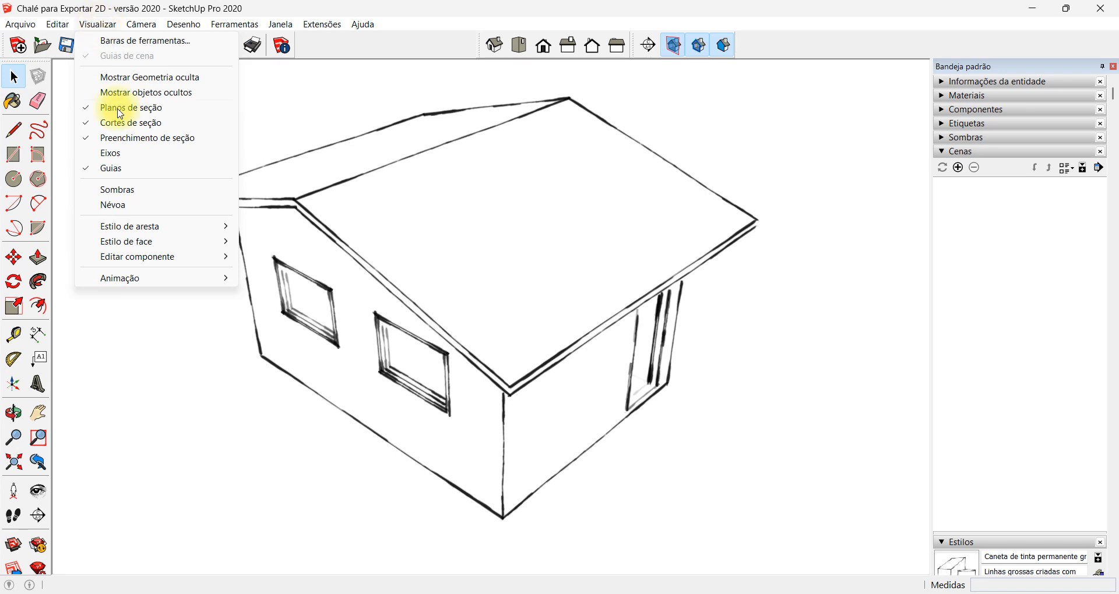
mouse_move(153, 279)
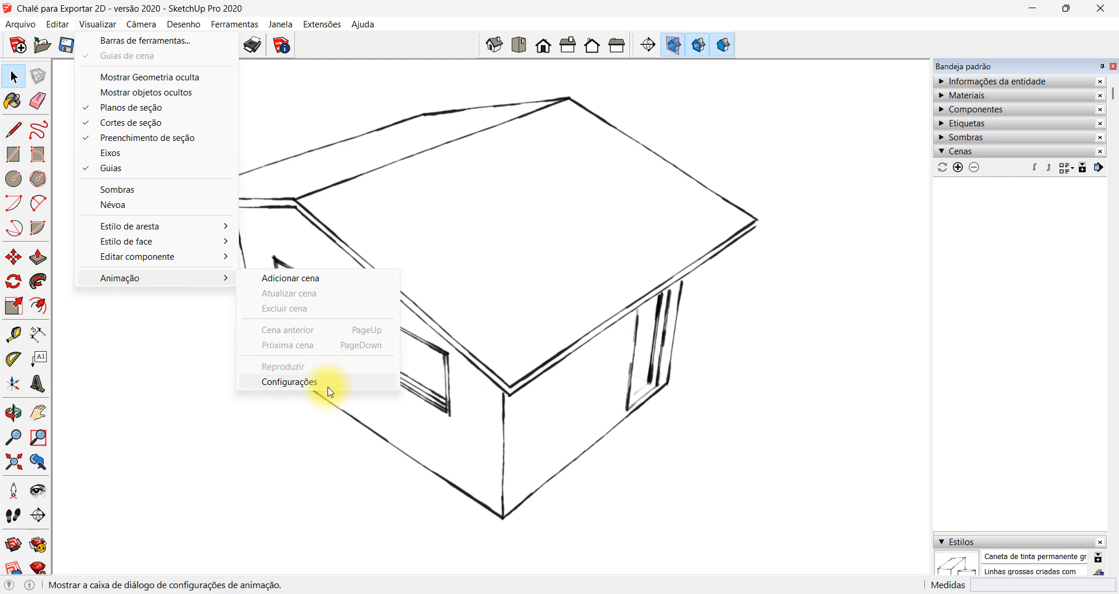
left_click(691, 452)
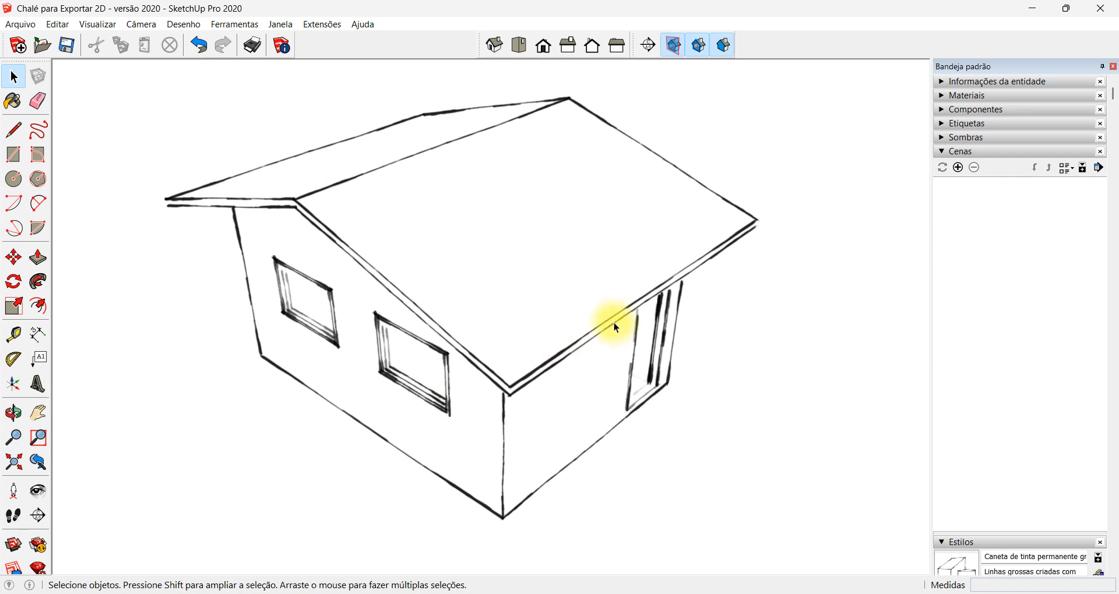
Frame the whole house in the raised corner view and add it as the first scene
scroll(547, 256, "down", 4)
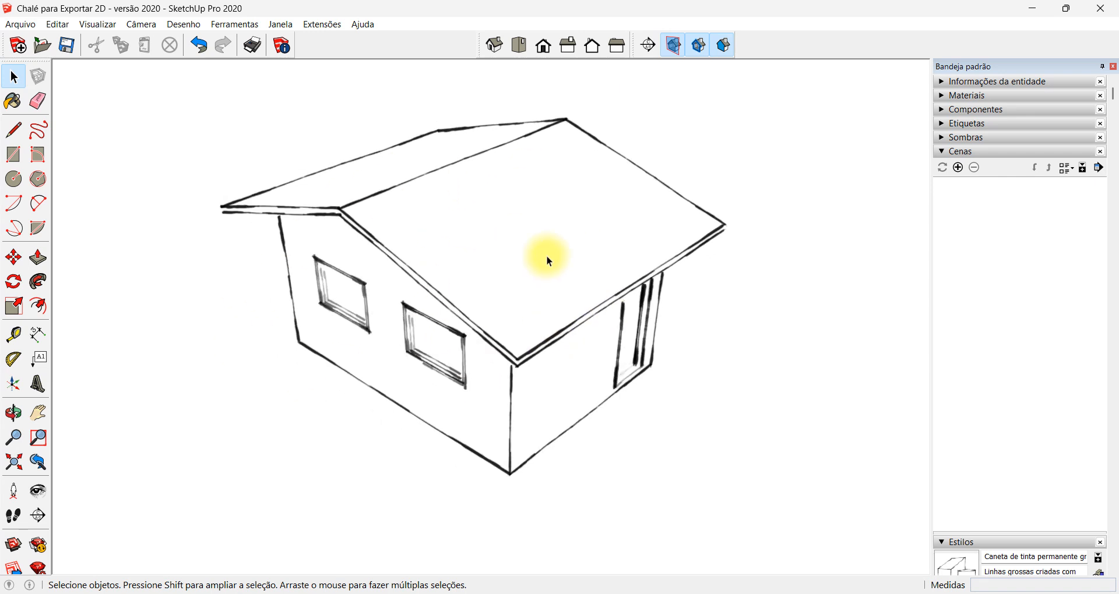
scroll(518, 261, "up", 4)
scroll(466, 248, "down", 3)
scroll(452, 196, "up", 3)
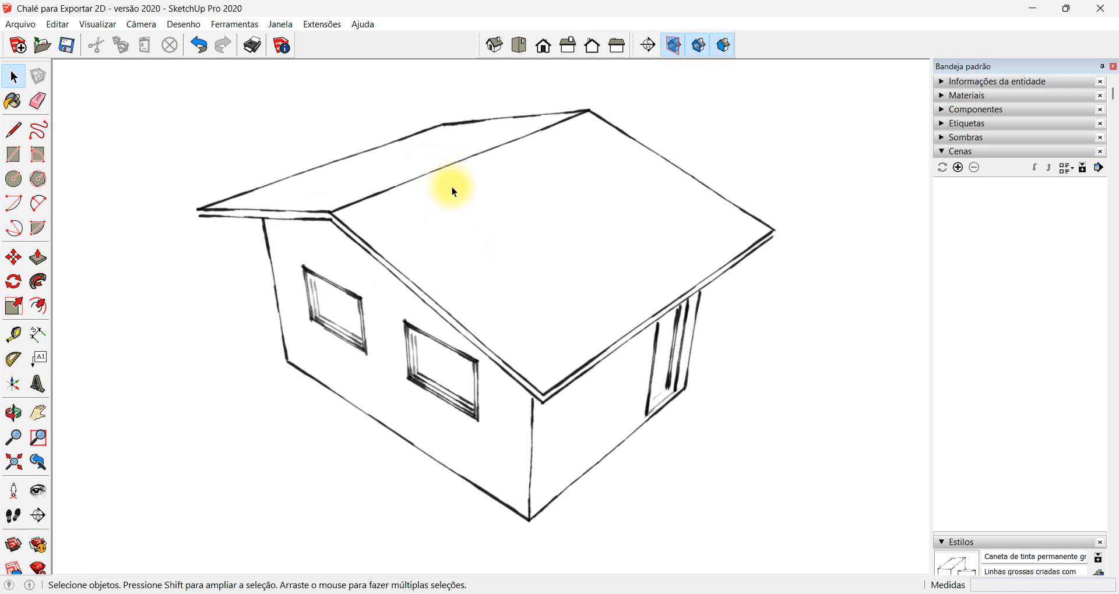
scroll(496, 212, "down", 1)
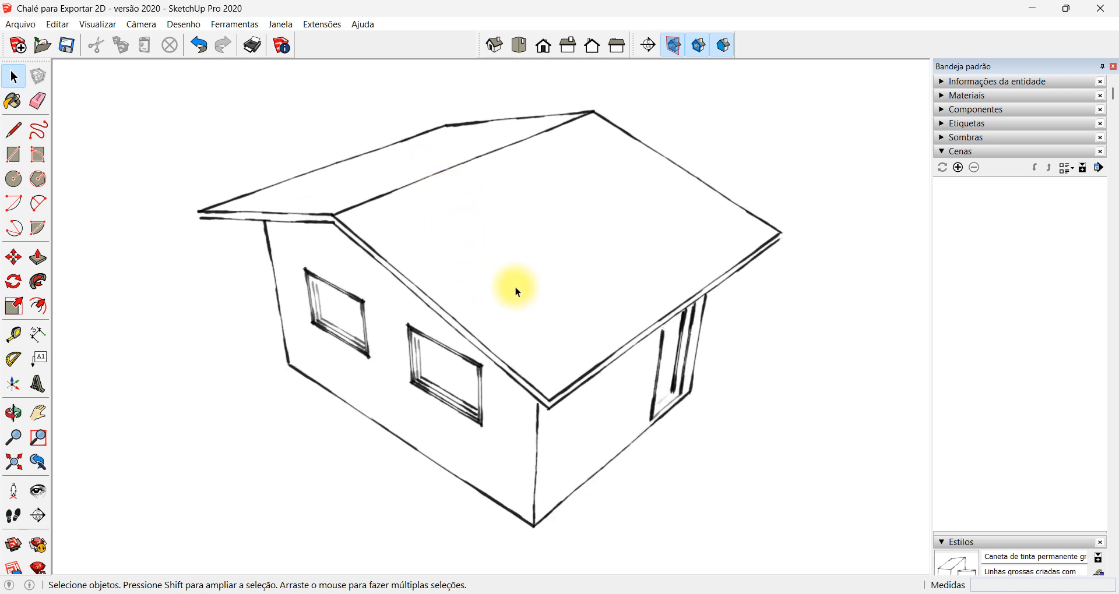
key("z")
left_click_drag(525, 227, 485, 216)
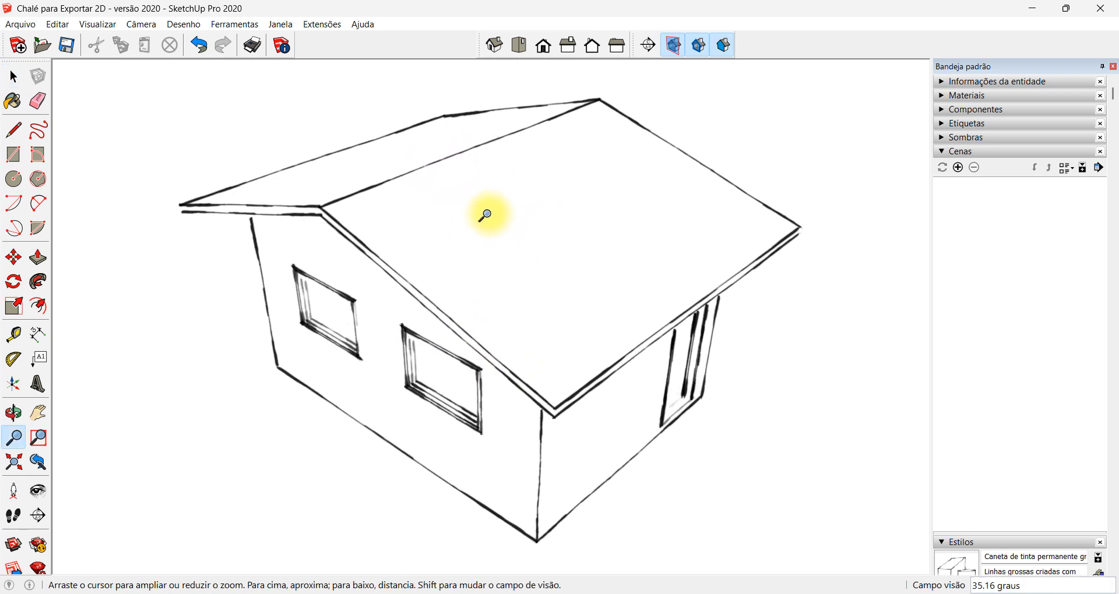
key("h")
left_click_drag(518, 262, 542, 237)
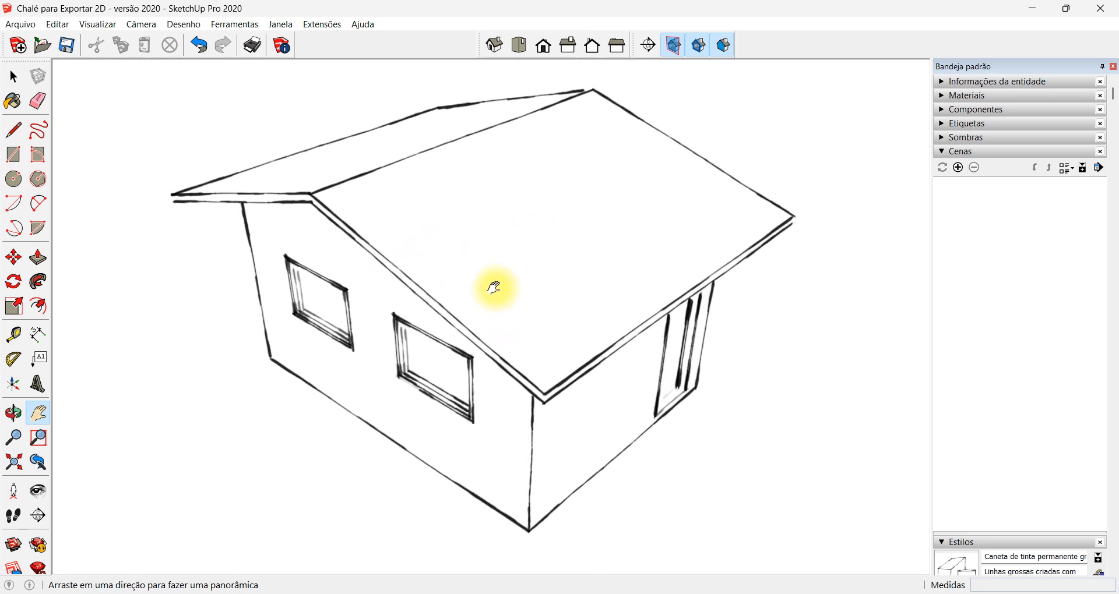
left_click(958, 167)
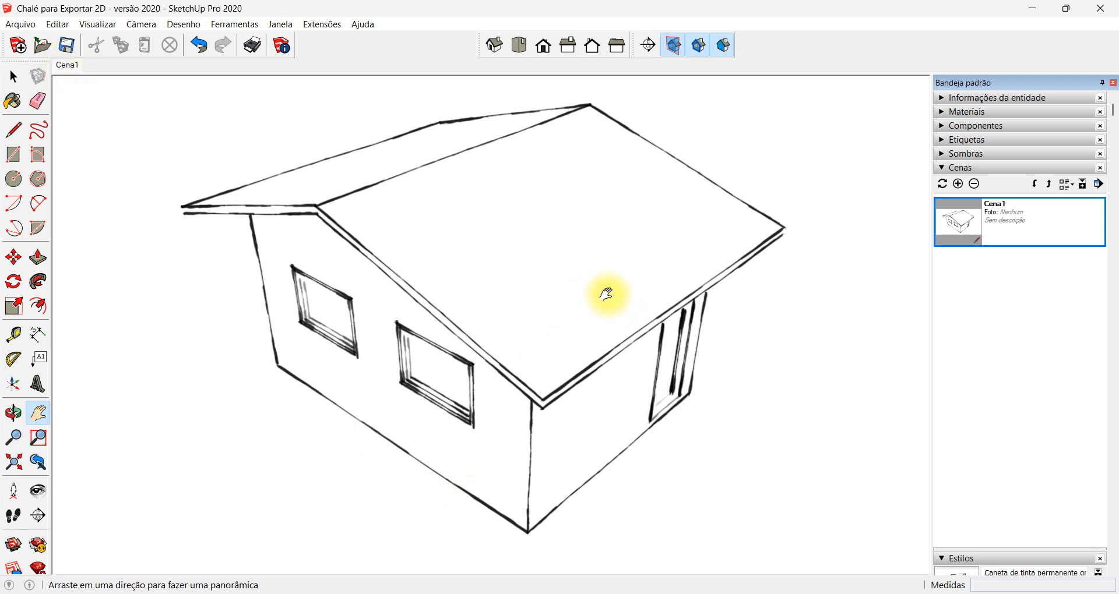
Reframe the house from a lower corner view showing the windows and door, and update scene Cena1 with it
key("o")
left_click_drag(592, 279, 536, 161)
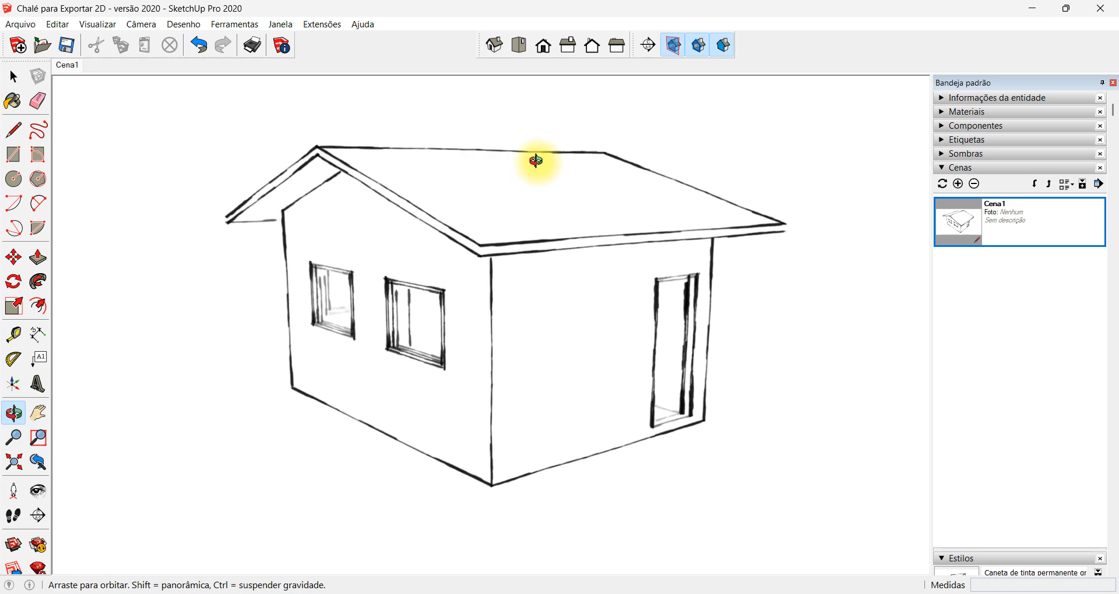
middle_click_drag(537, 160, 536, 189)
scroll(494, 238, "up", 2)
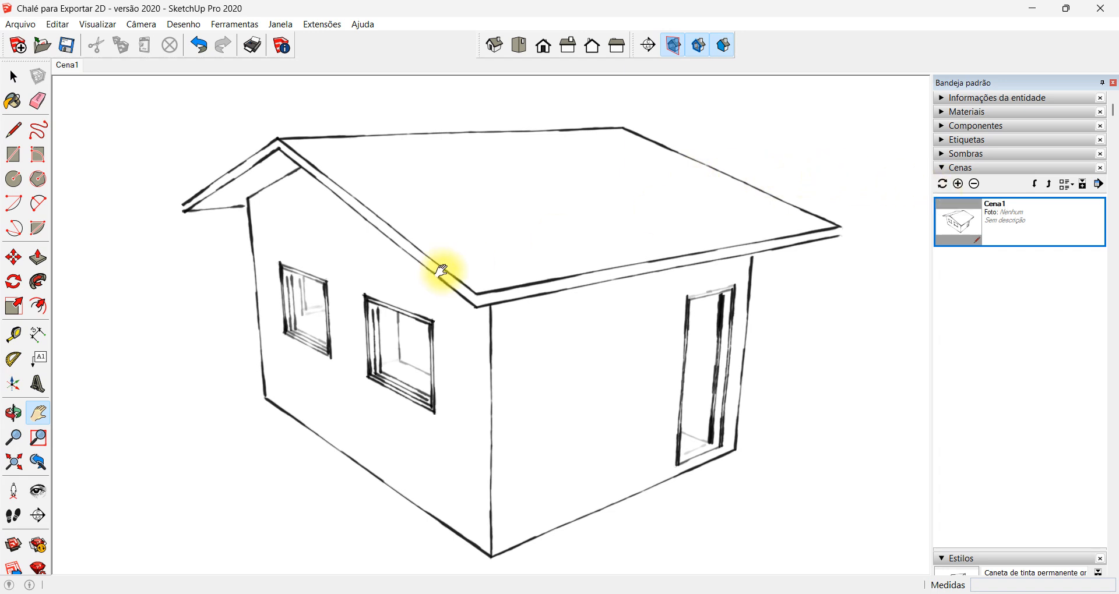
right_click(1042, 238)
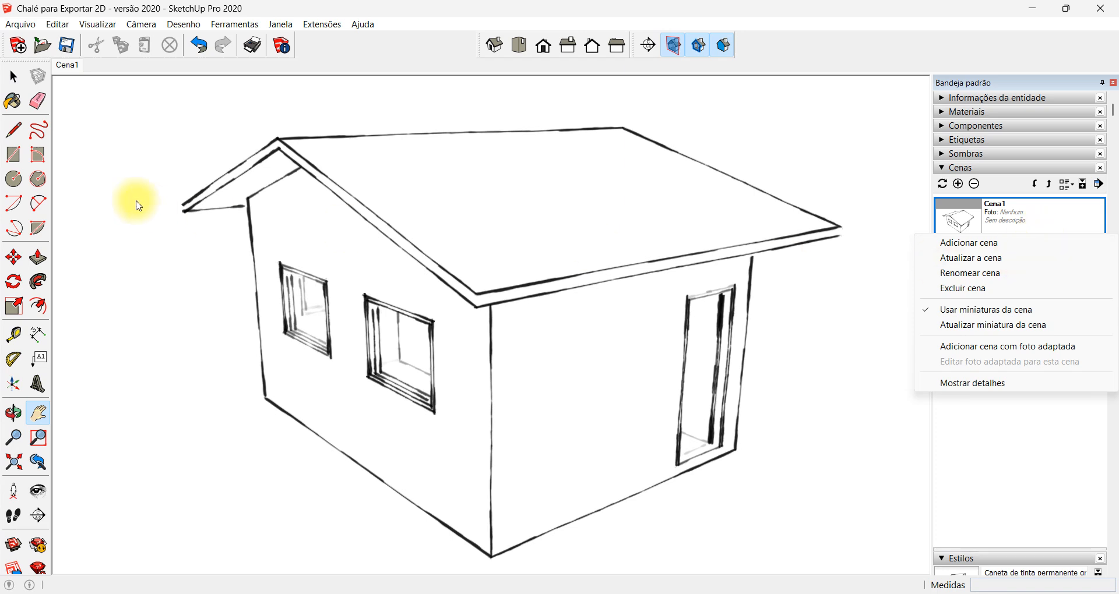
right_click(66, 65)
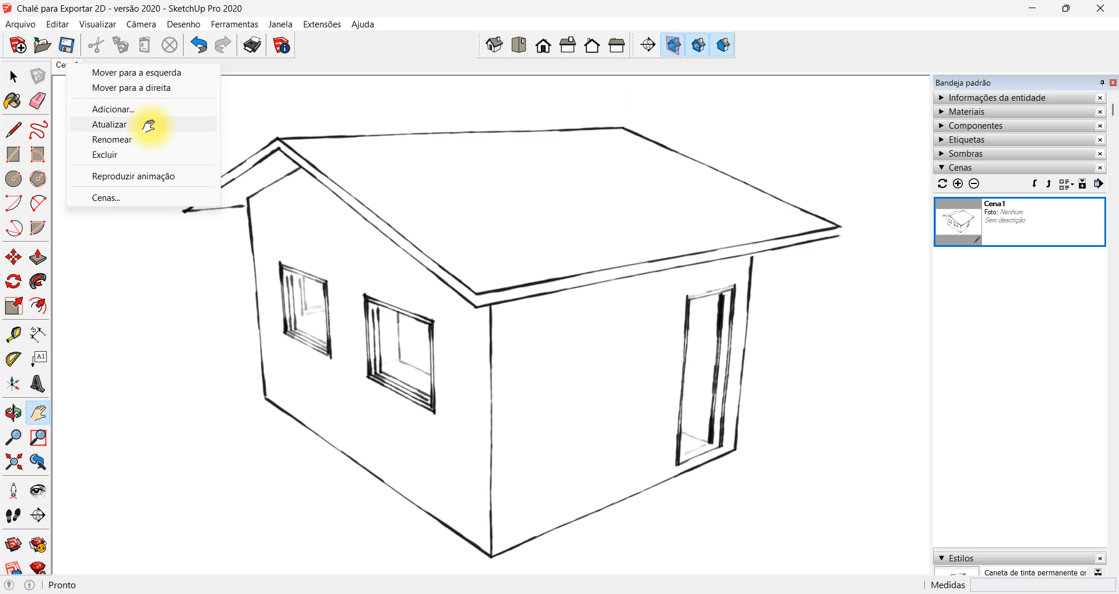
left_click(149, 125)
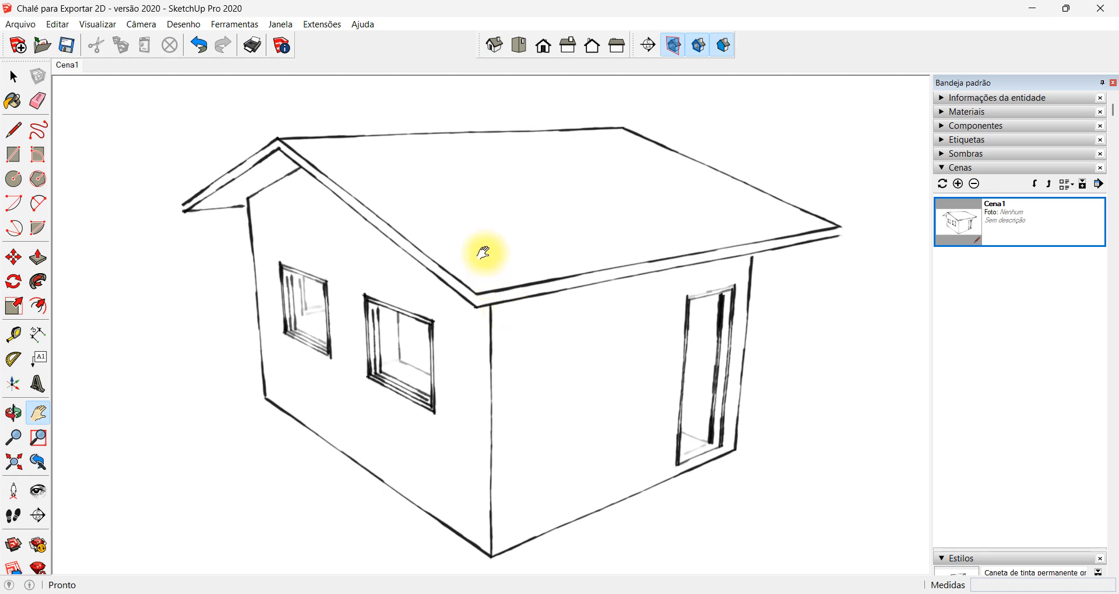
Frame the house from above, facing the gable wall with two windows, and add this view as a second scene
key("o")
middle_click_drag(354, 210, 548, 341)
scroll(464, 281, "down", 2)
scroll(464, 281, "down", 2)
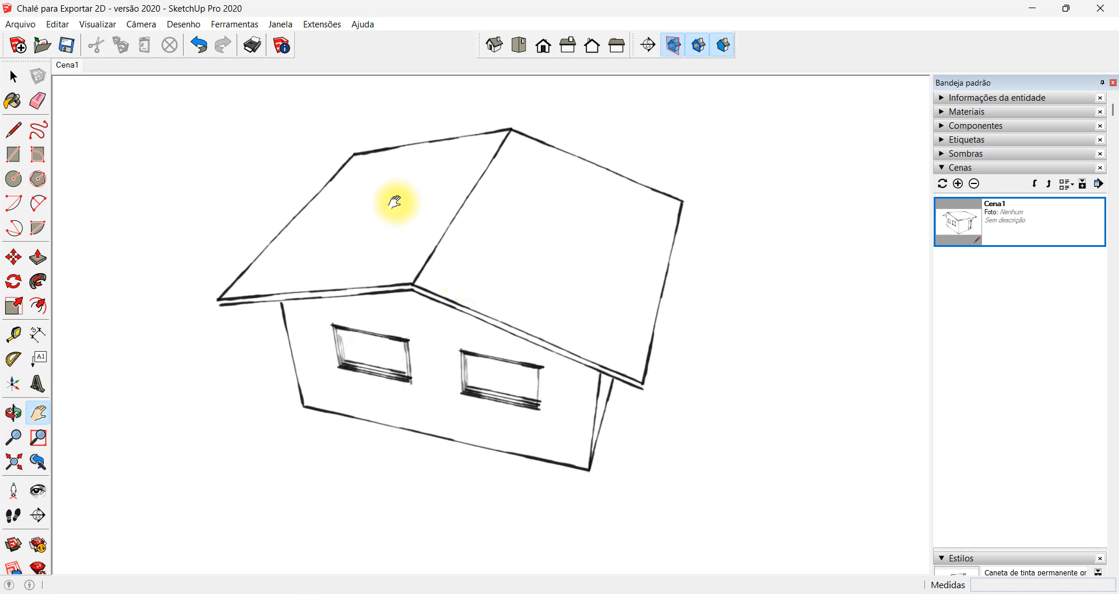
scroll(394, 203, "up", 1)
scroll(393, 204, "down", 2)
scroll(349, 160, "up", 2)
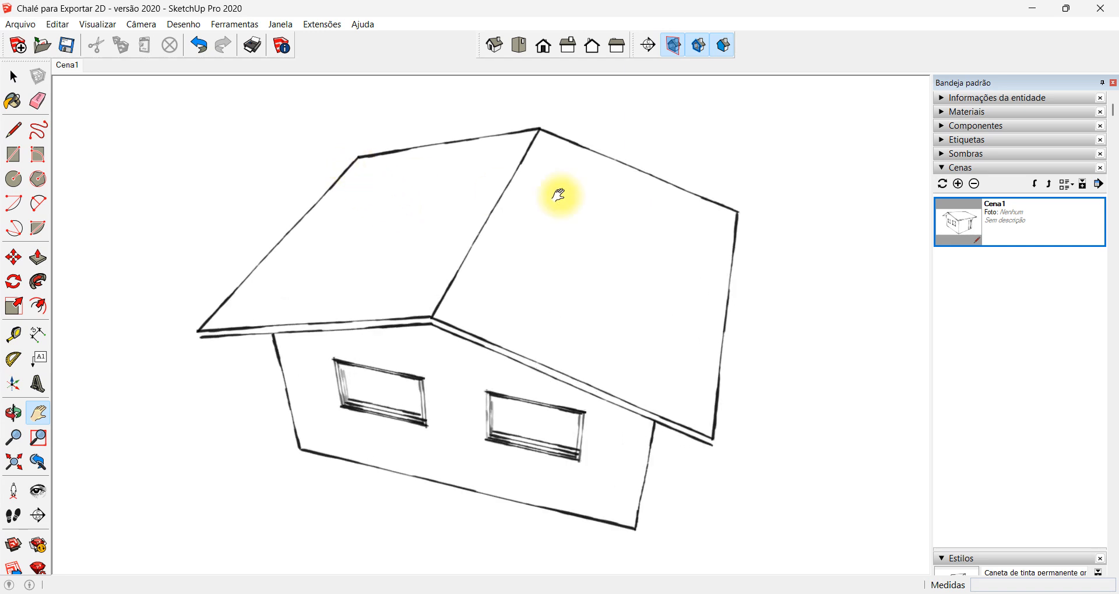
left_click(958, 184)
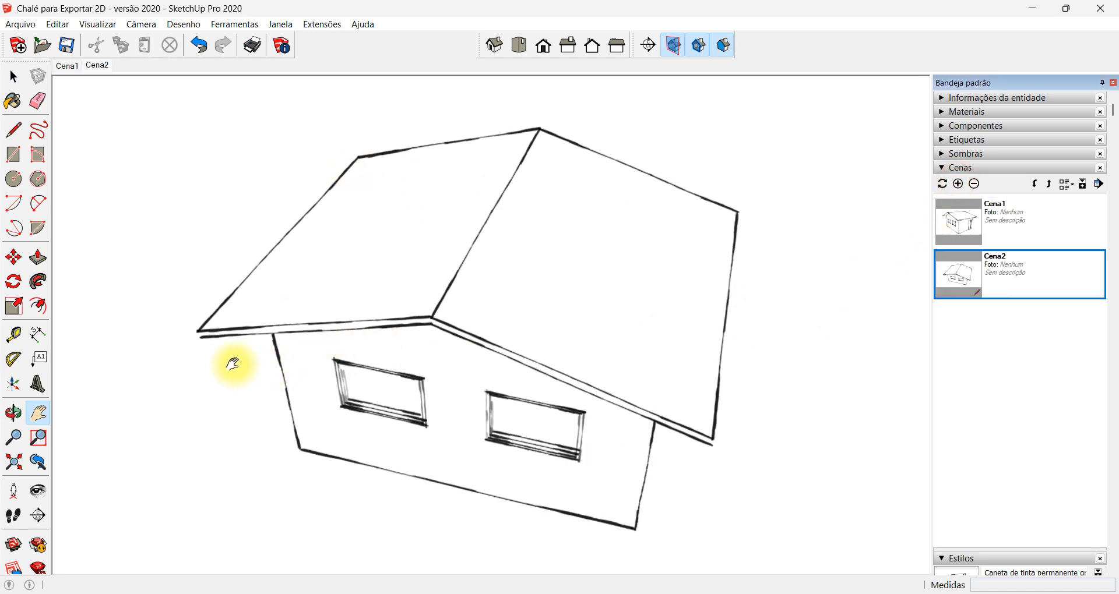
Frame the house from a low corner view showing two windows on each wall, and add it as a third scene
middle_click_drag(232, 362, 443, 480)
scroll(442, 481, "up", 1)
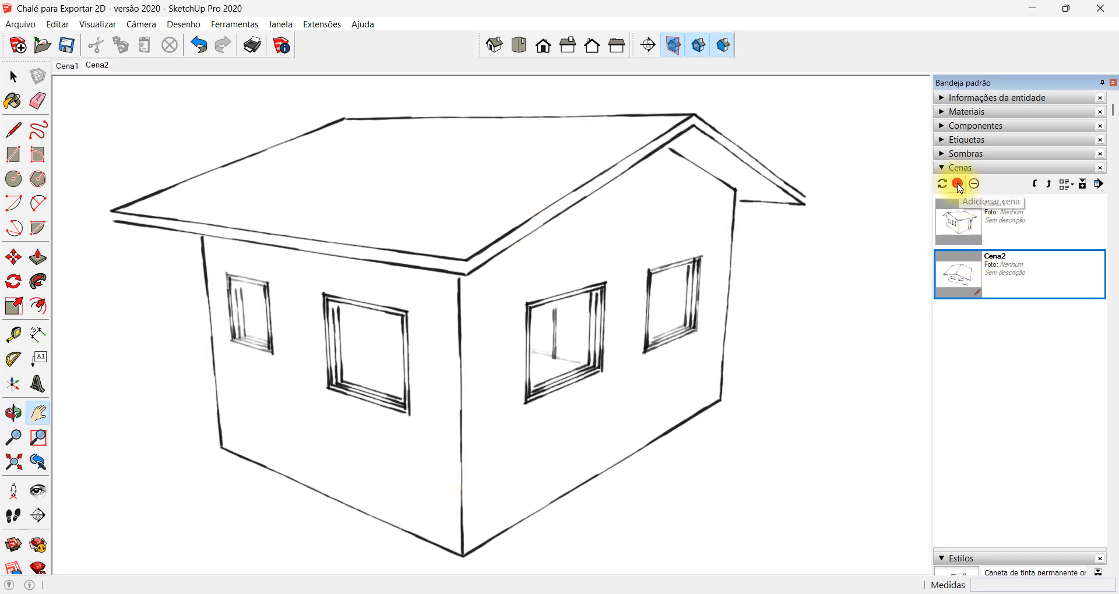
left_click(958, 184)
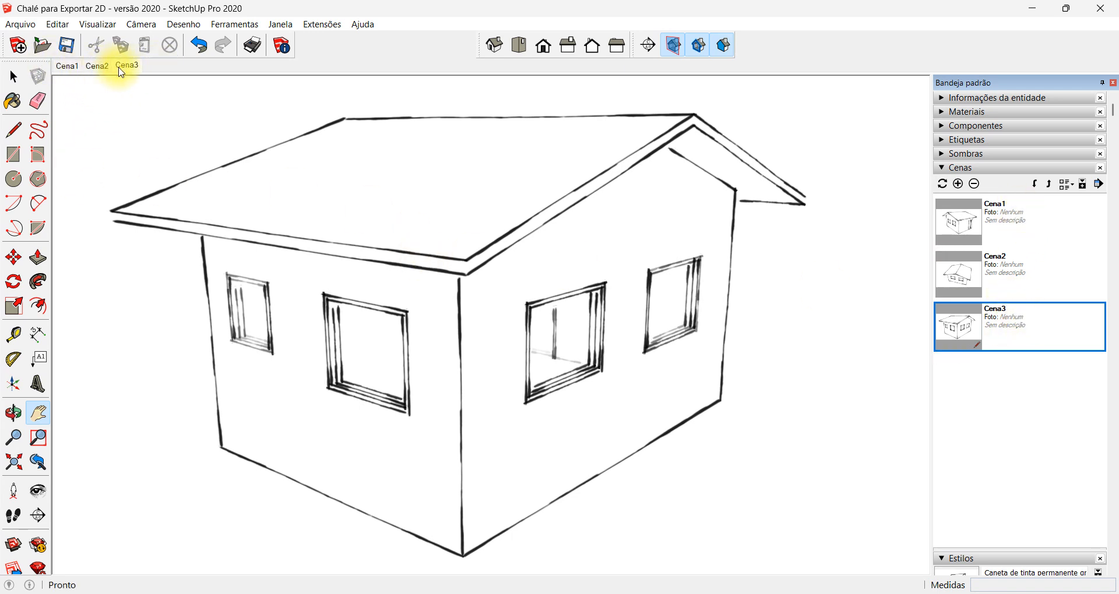
Cycle through Cena1, Cena2 and Cena3 to preview the camera transitions, ending on Cena1
left_click(66, 67)
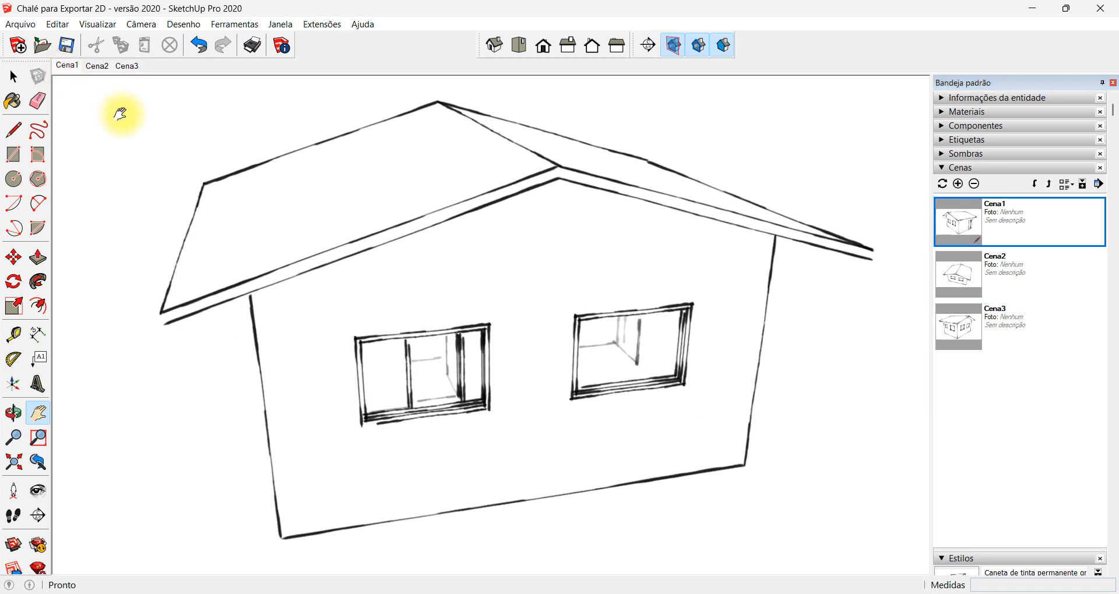
left_click(98, 66)
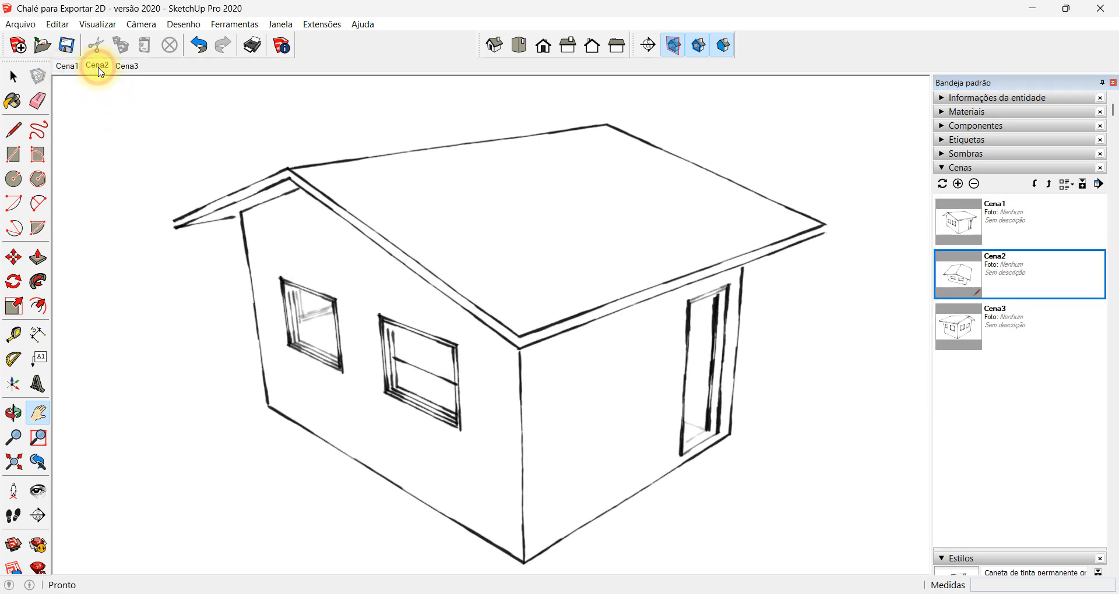
left_click(133, 71)
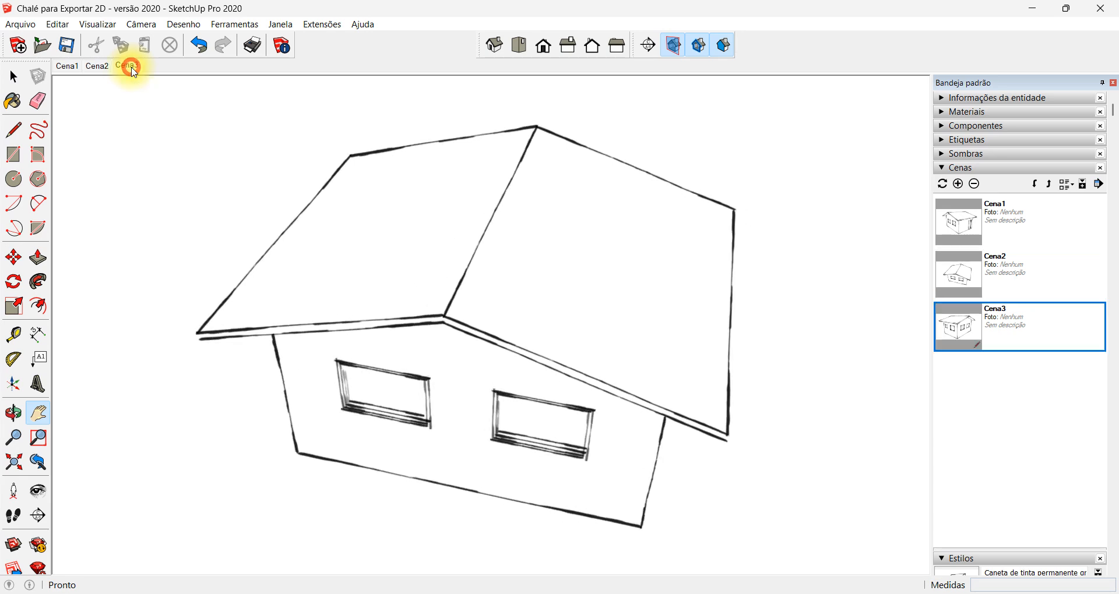
left_click(1033, 214)
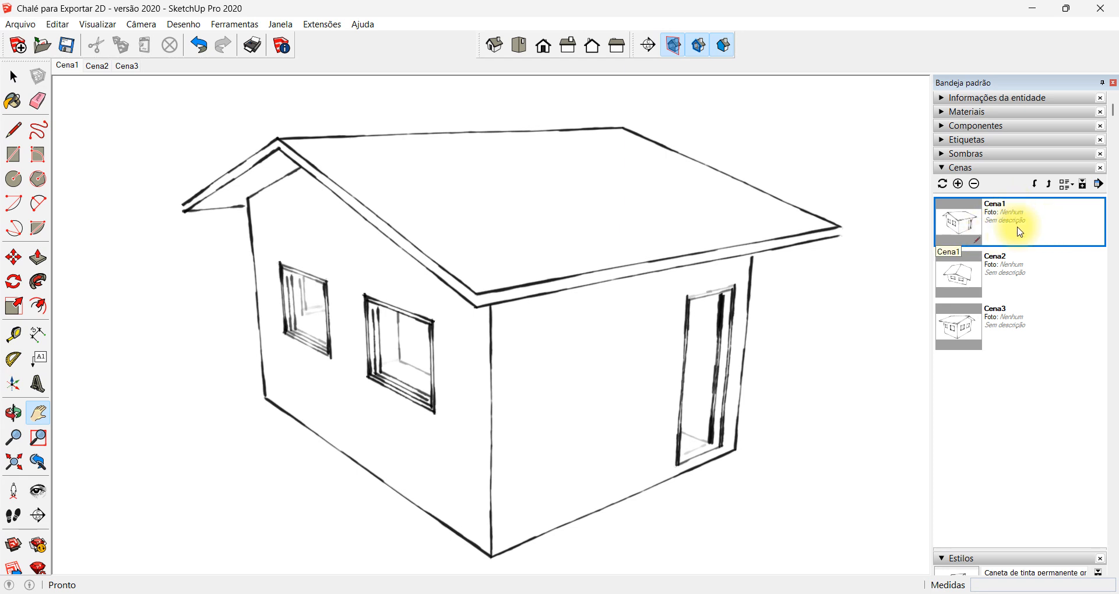
left_click(1029, 279)
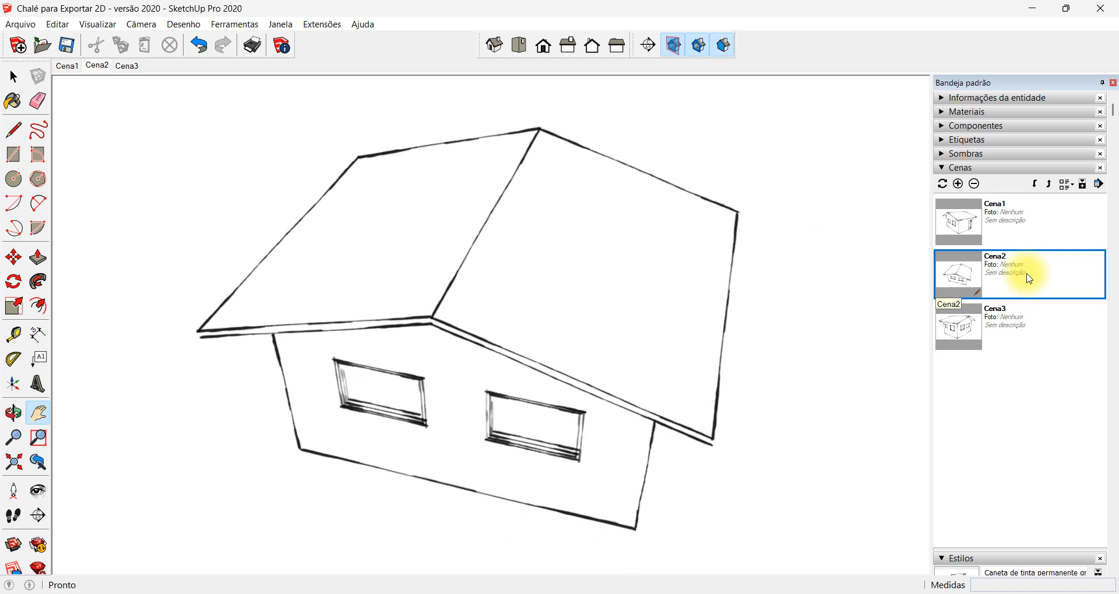
left_click(1027, 333)
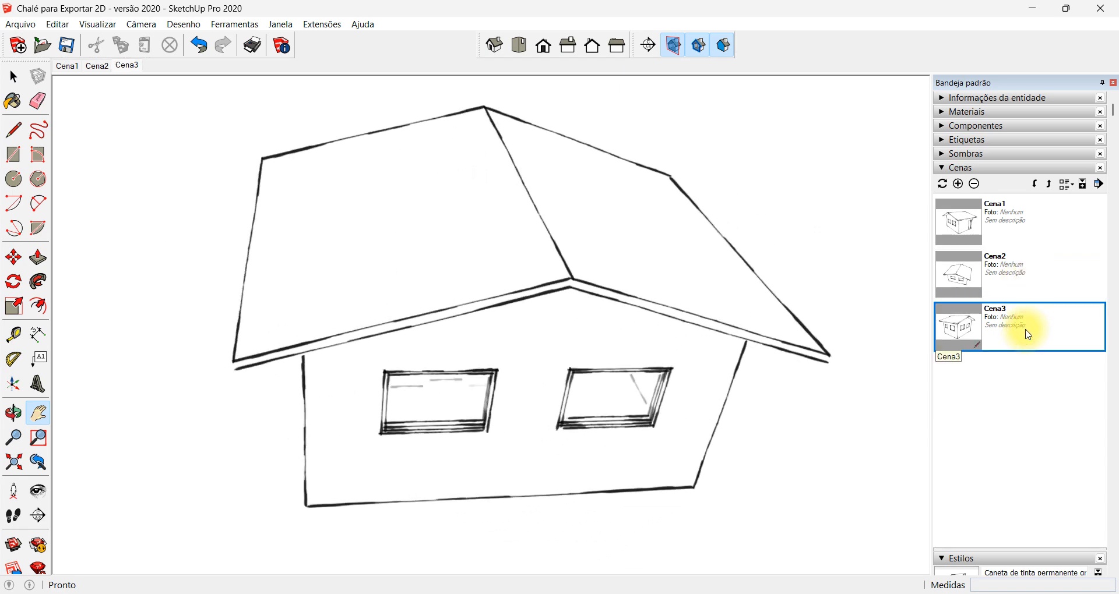
left_click(1016, 227)
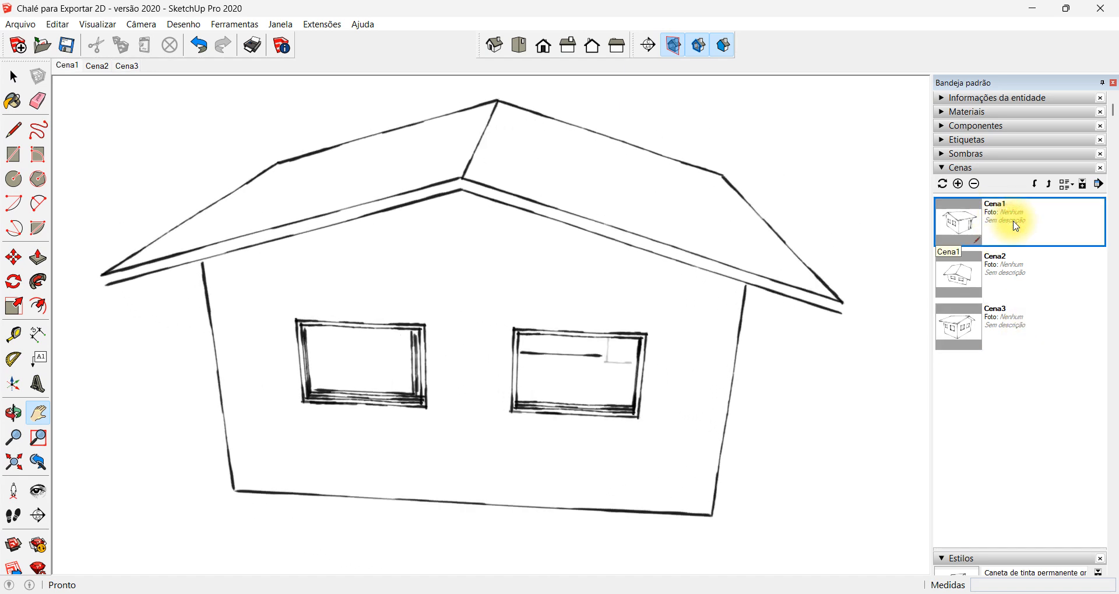
left_click(1017, 271)
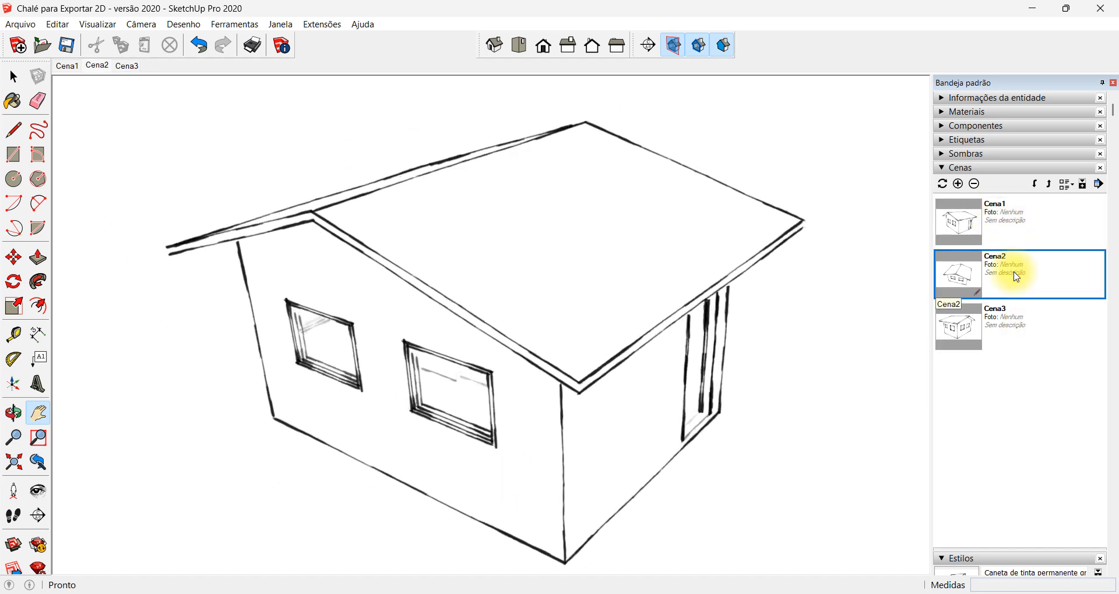
left_click(1019, 330)
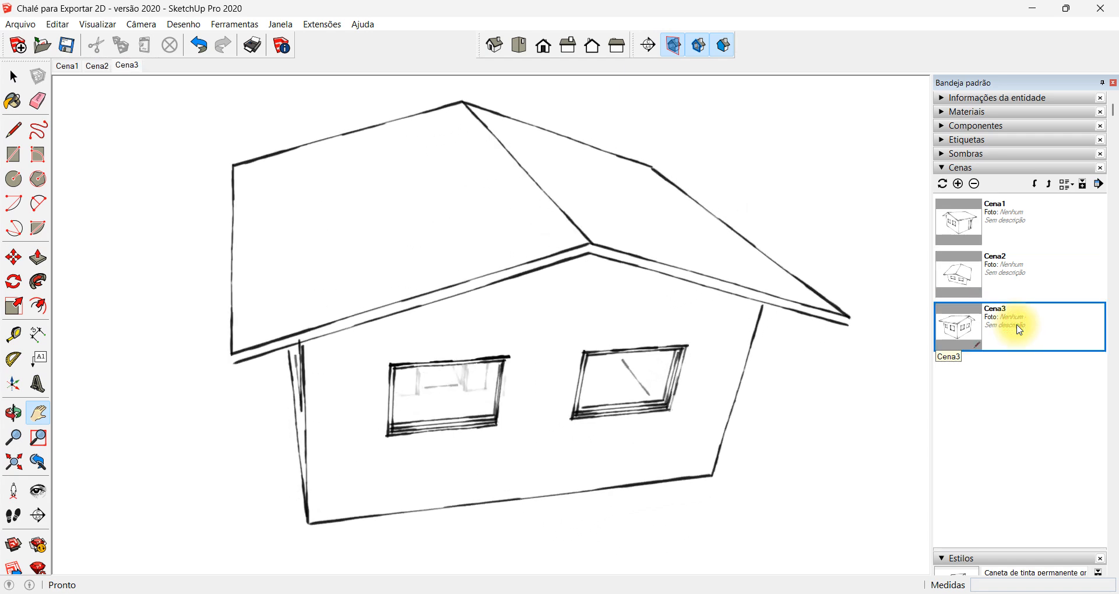
left_click(1027, 213)
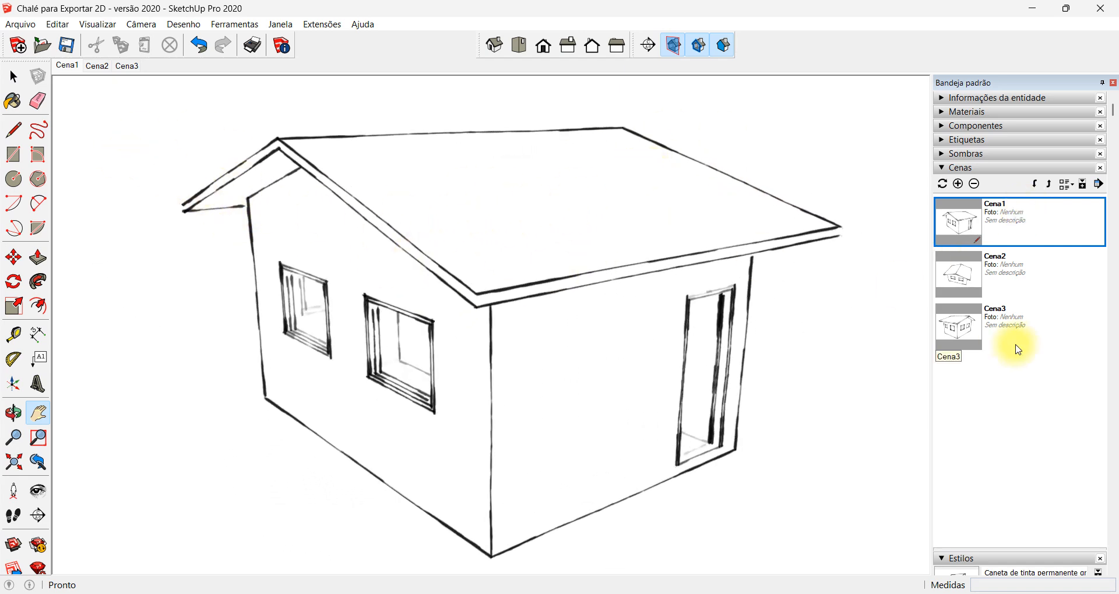
Start an animation export of the scenes as MP4 H.264 video, with the Desktop folder as the destination
left_click(18, 25)
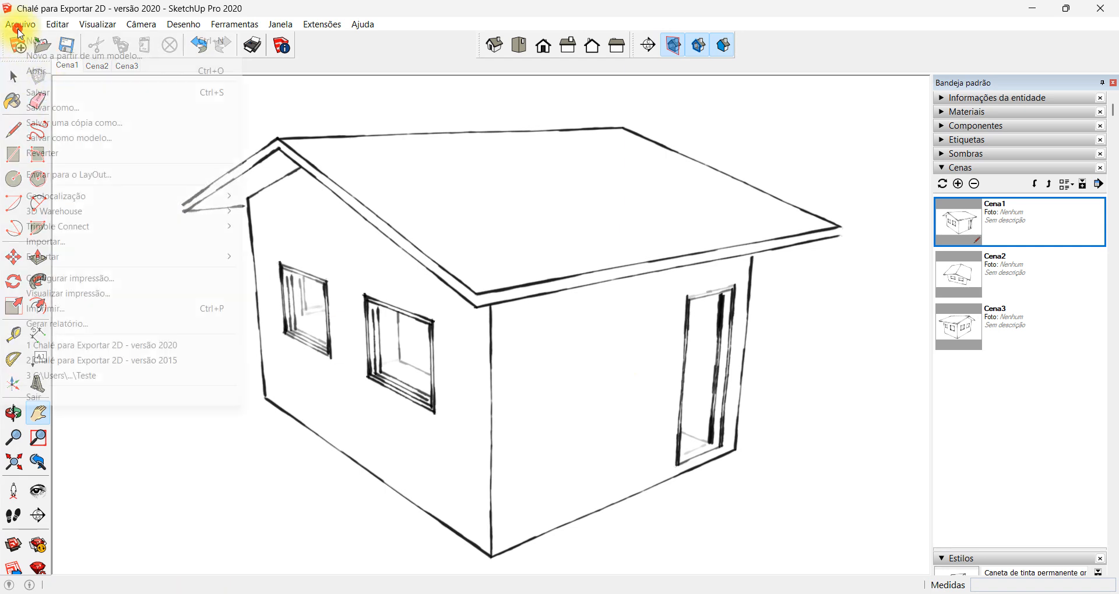
left_click(110, 257)
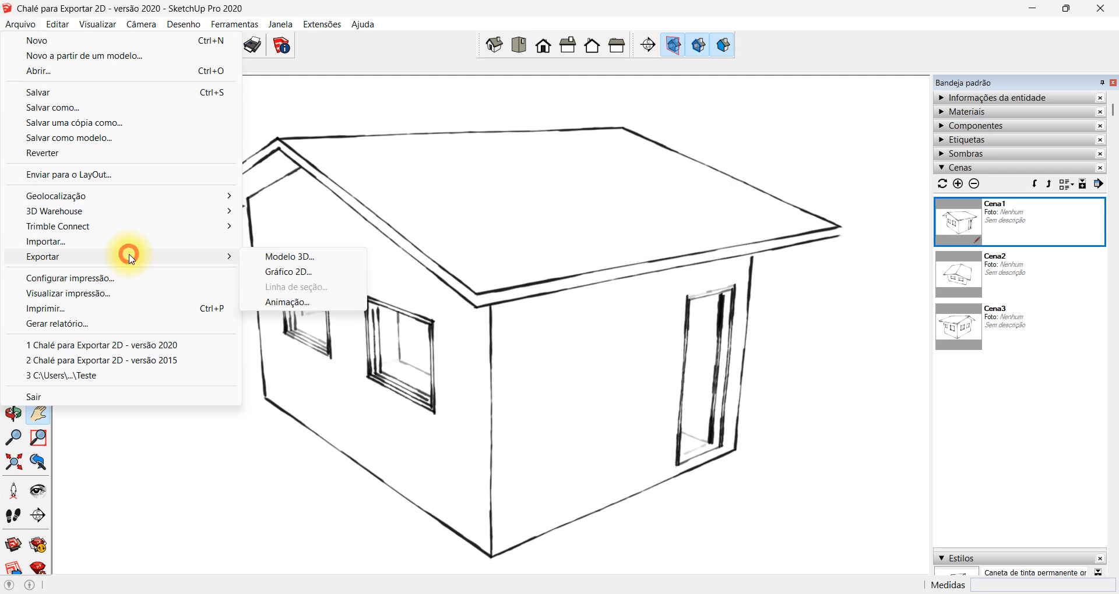
left_click(335, 302)
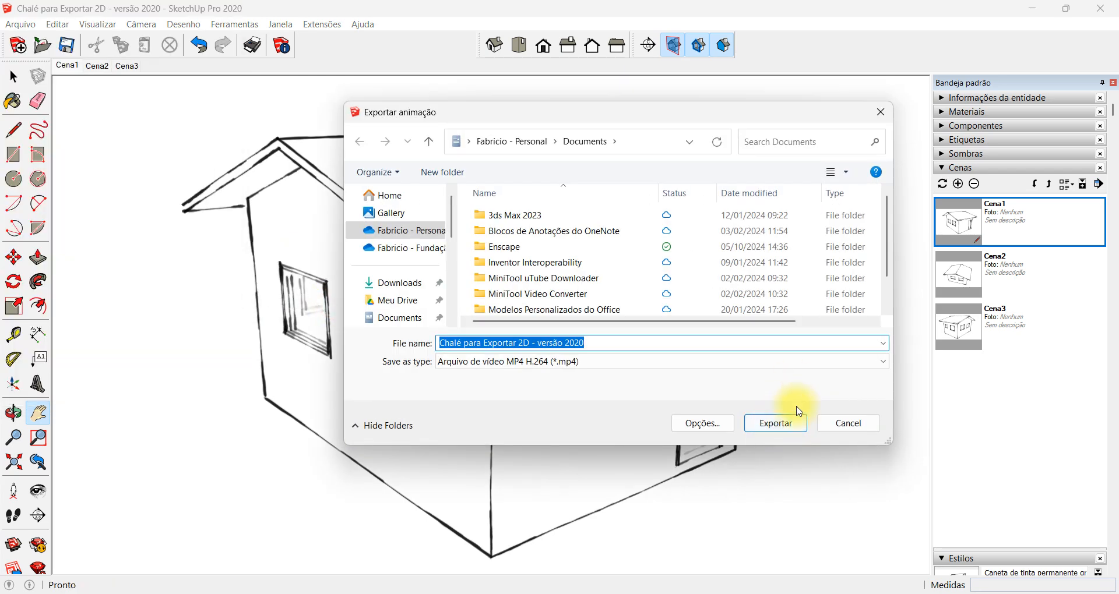
scroll(388, 300, "down", 3)
left_click(388, 297)
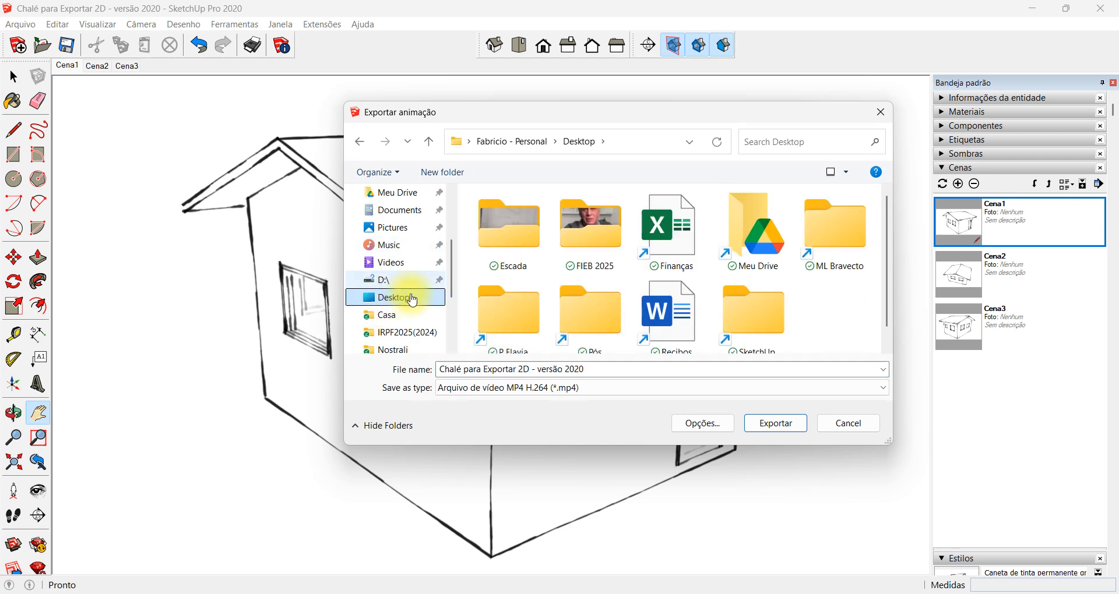
left_click(588, 366)
scroll(752, 192, "down", 1)
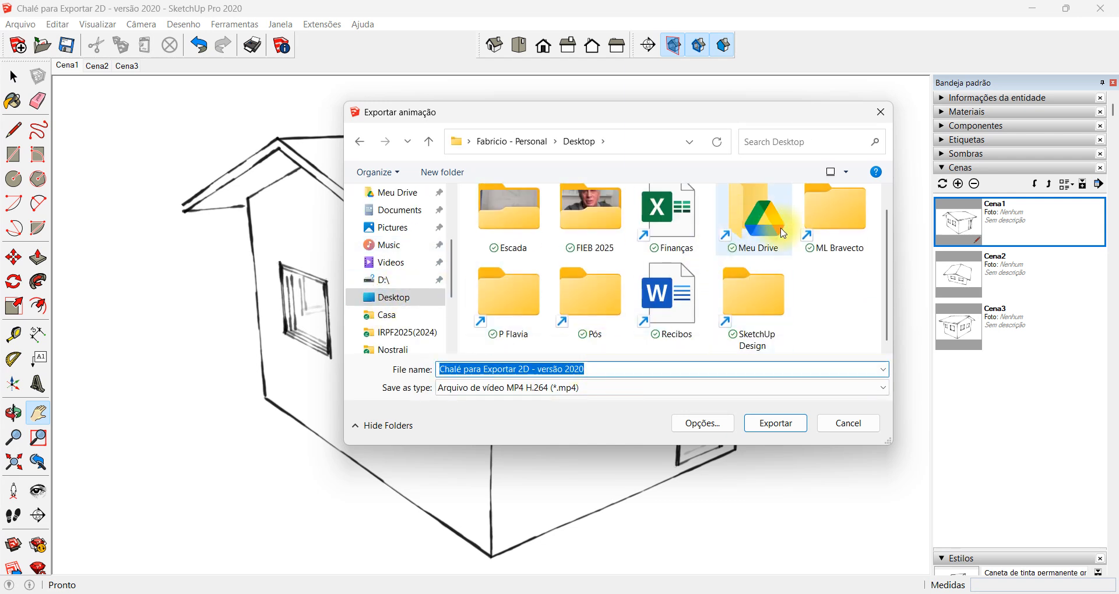
left_click(843, 175)
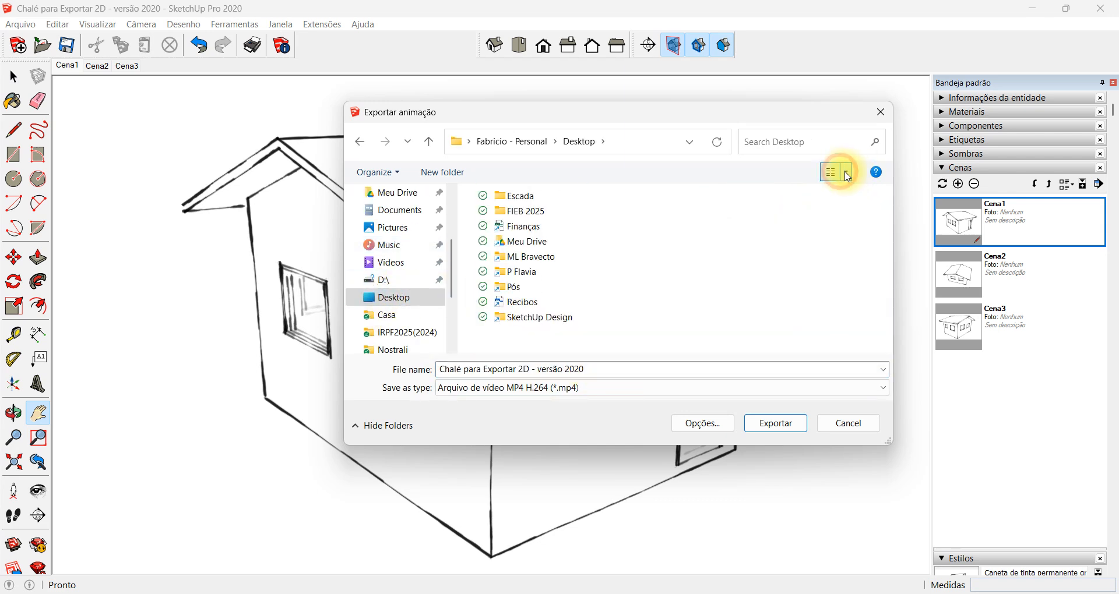
Name the animation file Vídeo 1 and export it
left_click(606, 368)
type("Vídeo 1")
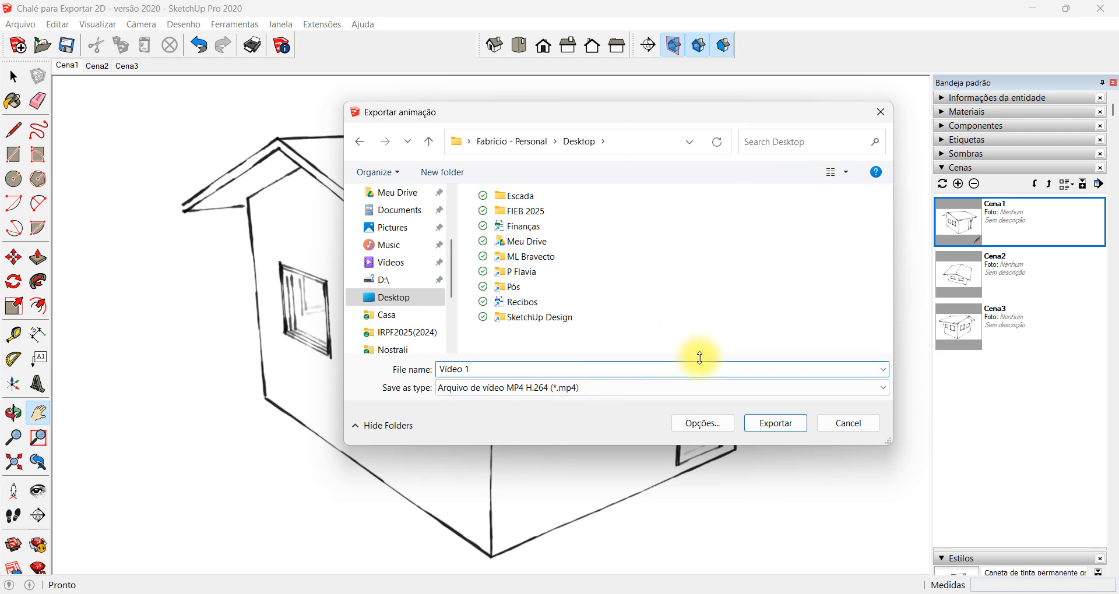
left_click(775, 424)
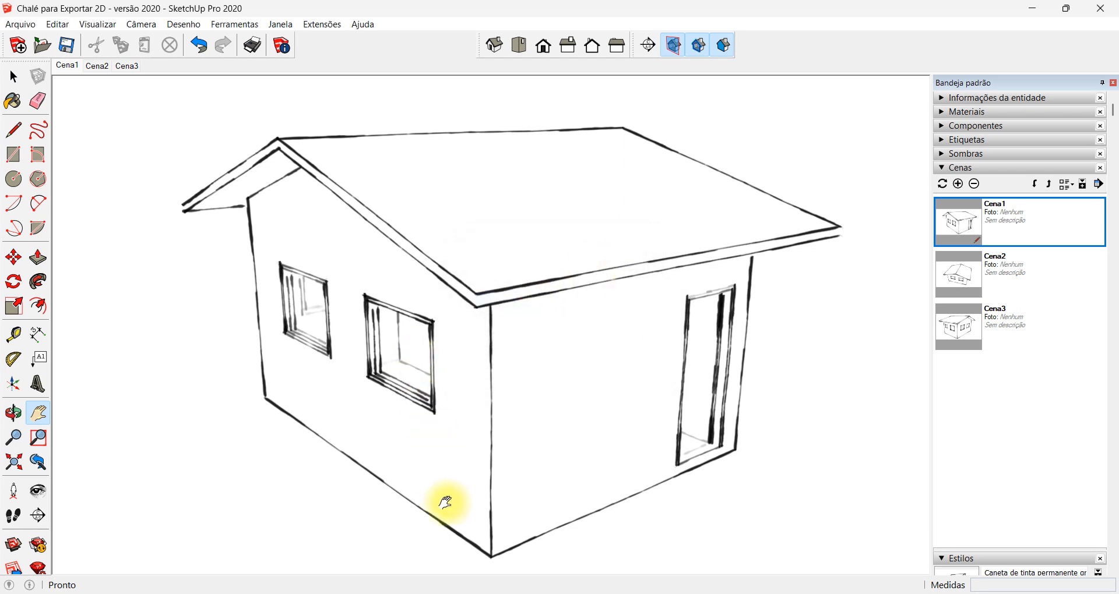
Switch to File Explorer and play the exported Vídeo 1 file from the Desktop folder
key("super")
type("explo")
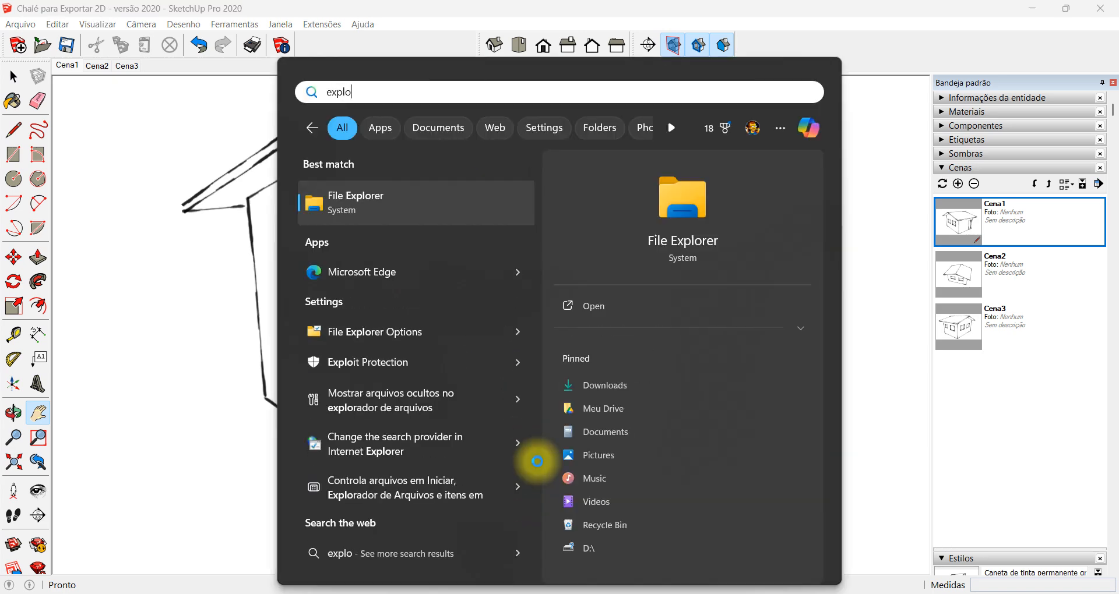
left_click(467, 207)
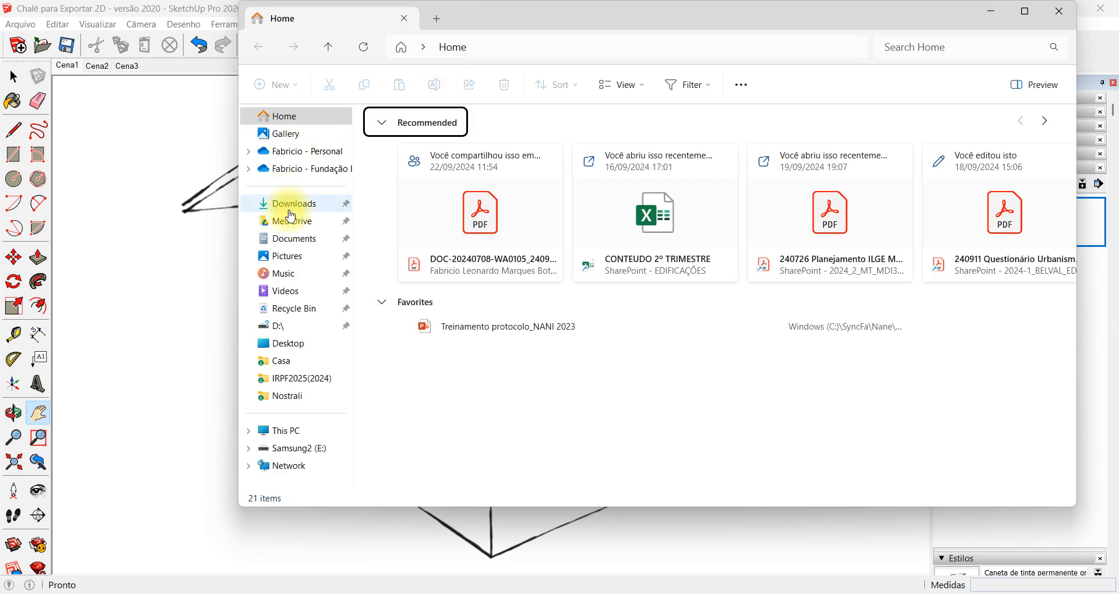
left_click(290, 344)
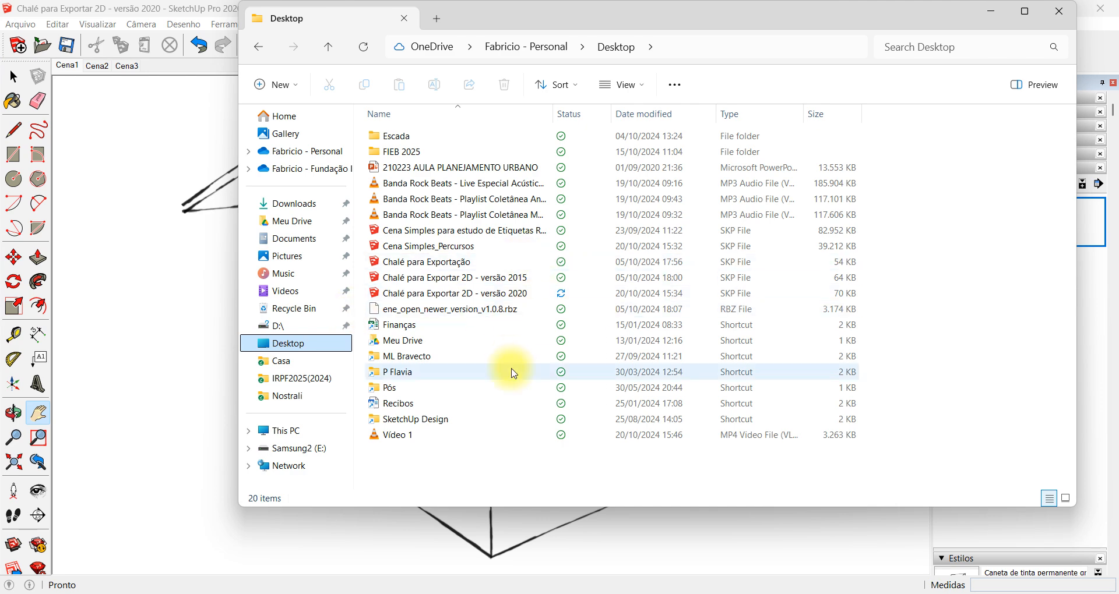
double_click(457, 436)
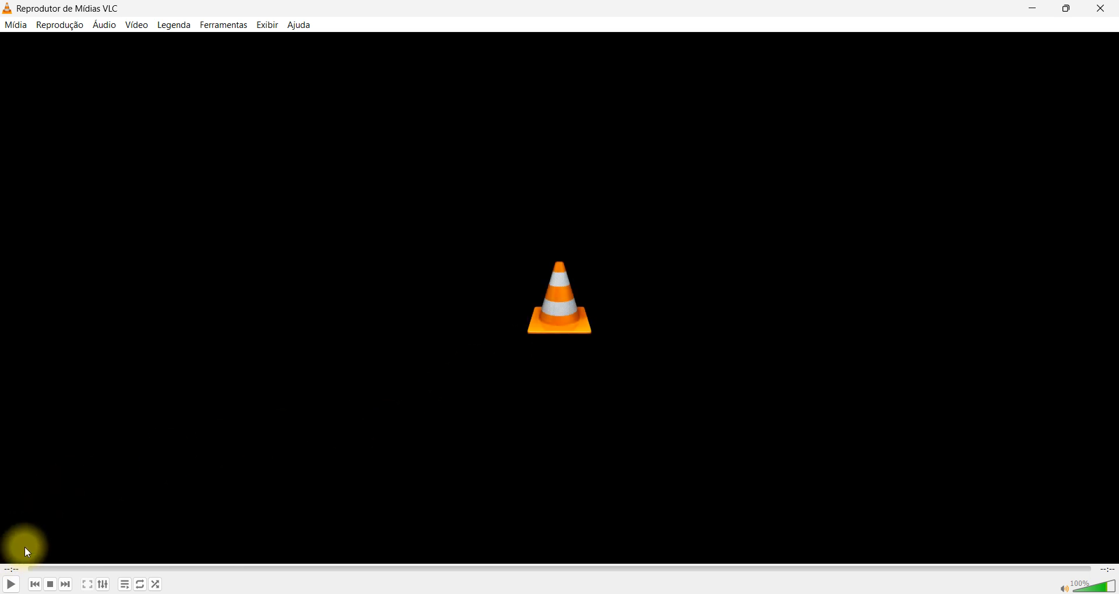
Replay the video in VLC, and close the player and the File Explorer window
left_click(10, 586)
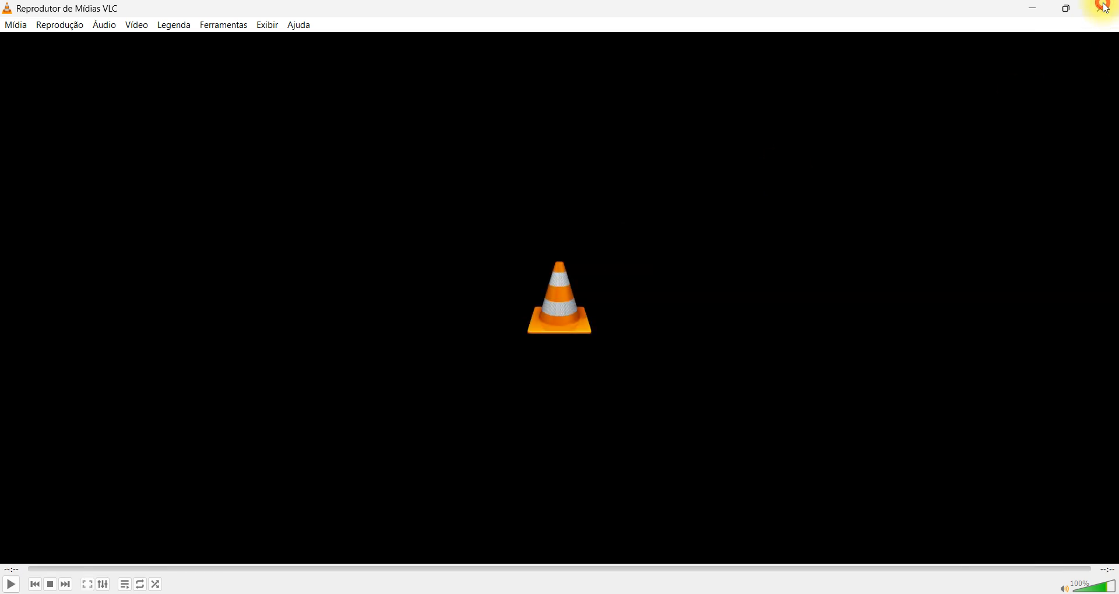
left_click(1100, 8)
left_click(1073, 10)
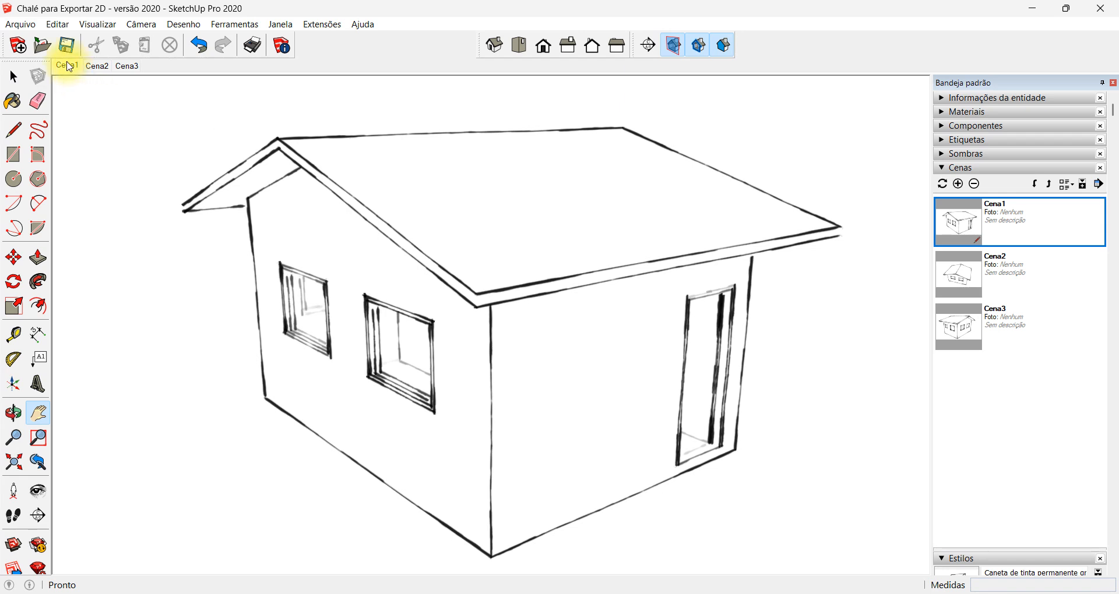
left_click(97, 24)
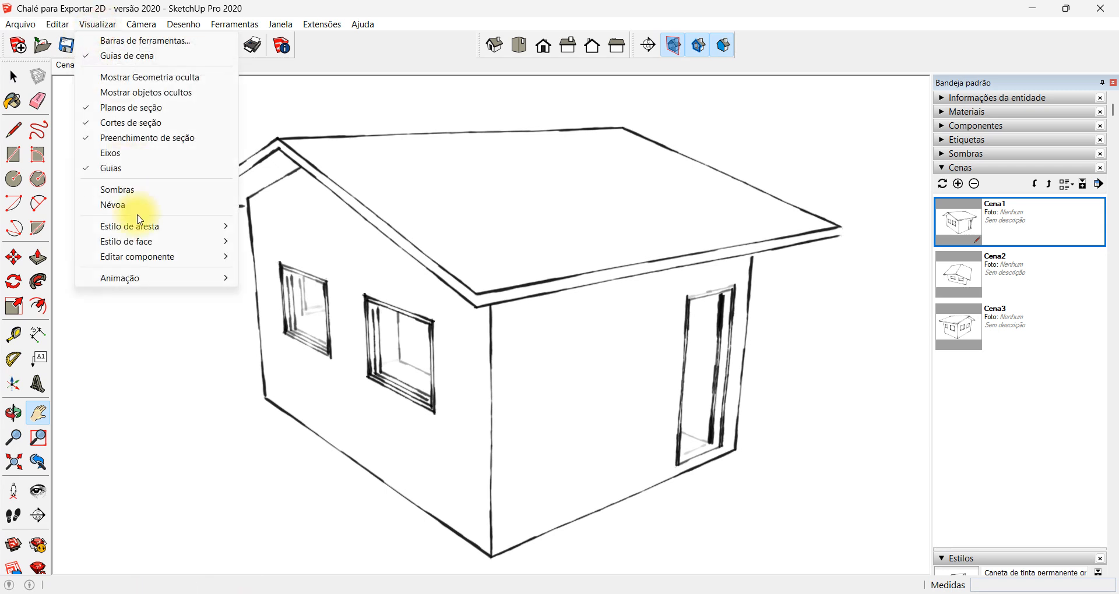
mouse_move(171, 277)
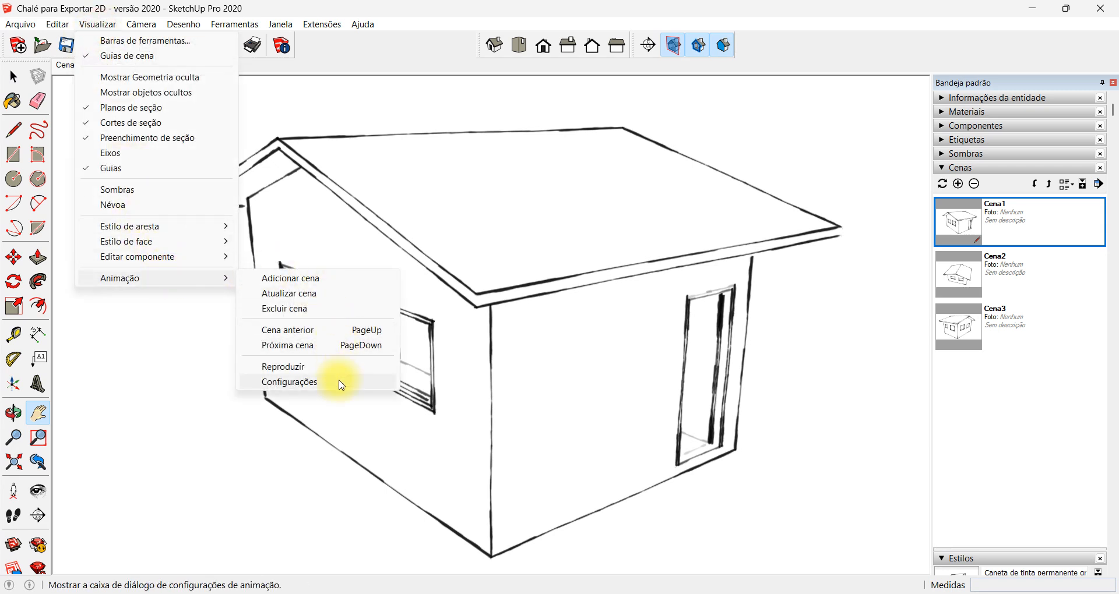
left_click(370, 9)
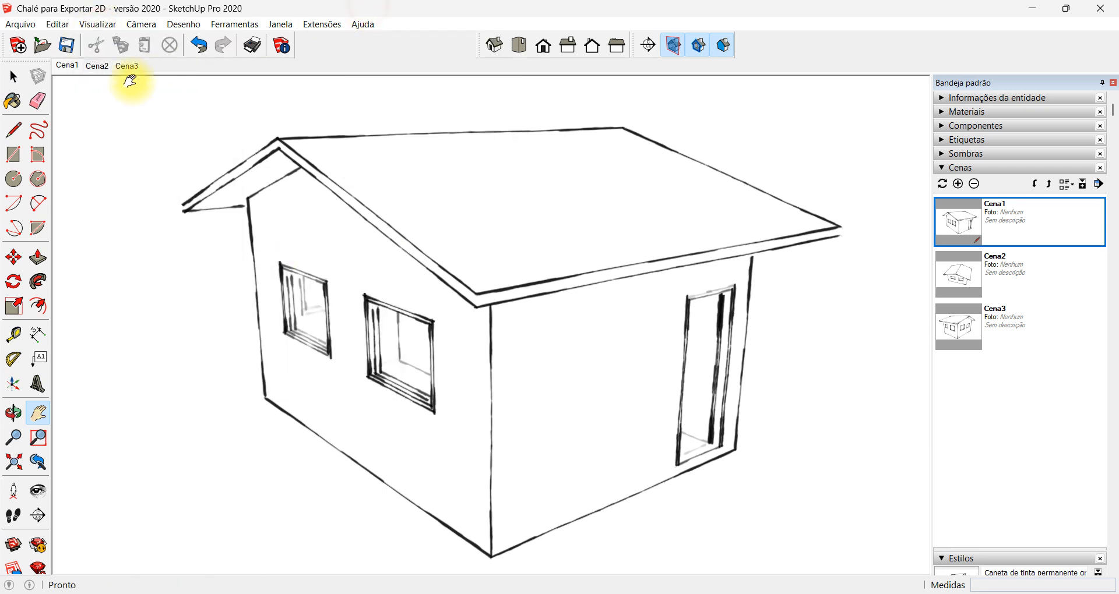
right_click(72, 67)
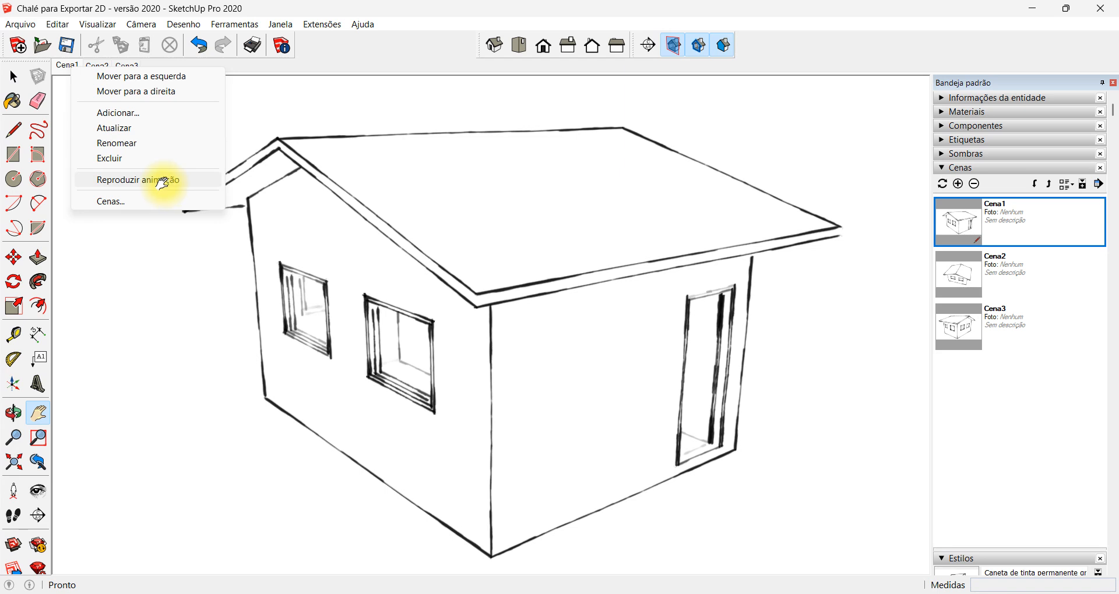
left_click(141, 203)
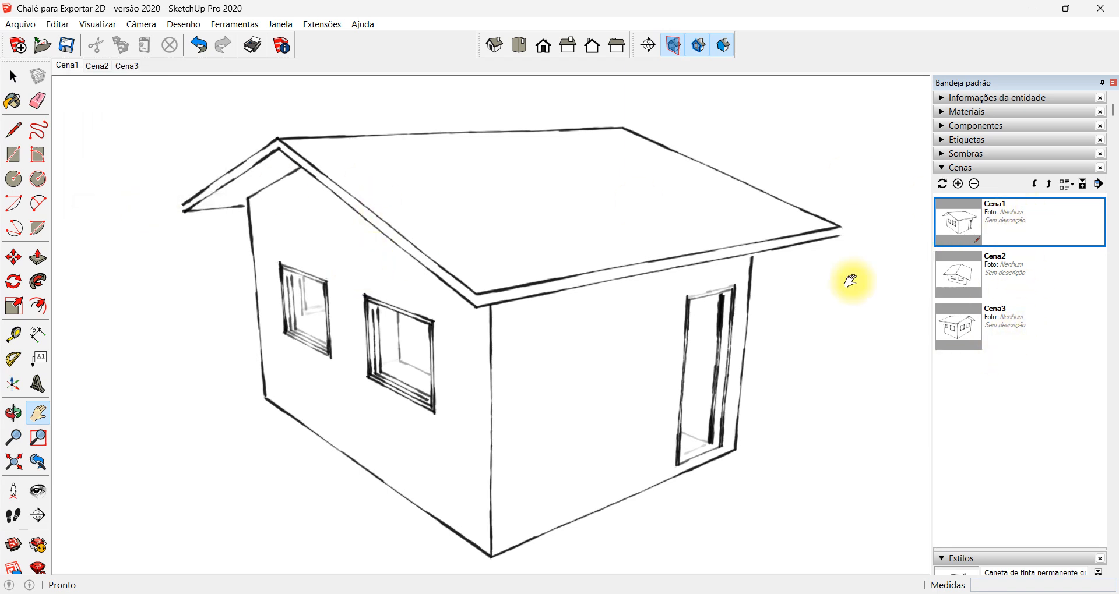
Open the model's animation settings and examine the scene transition duration and the time between scenes
left_click(90, 24)
mouse_move(211, 278)
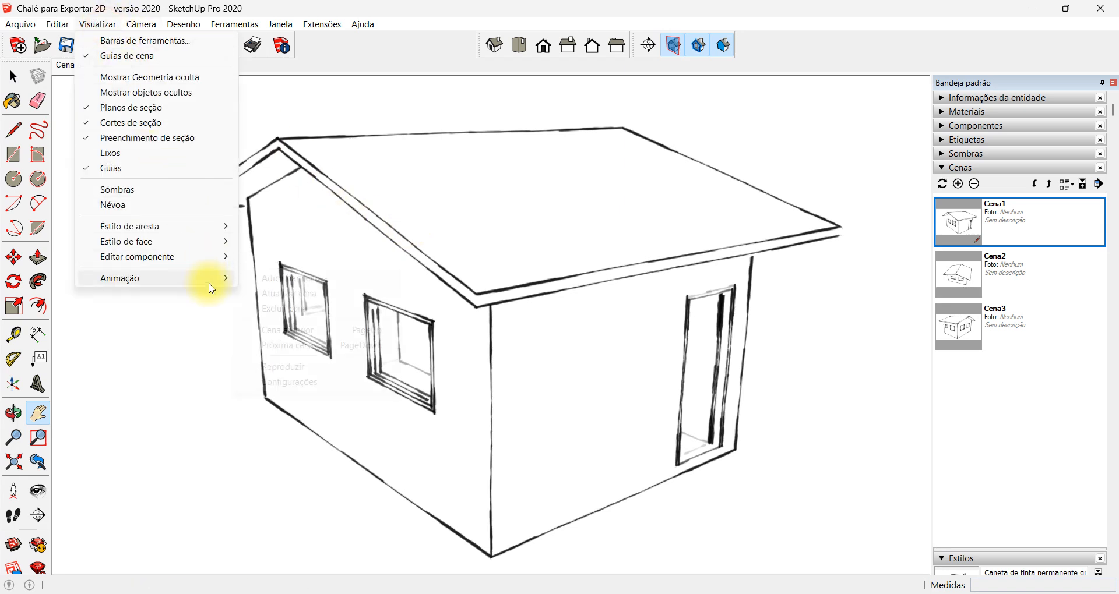
left_click(323, 382)
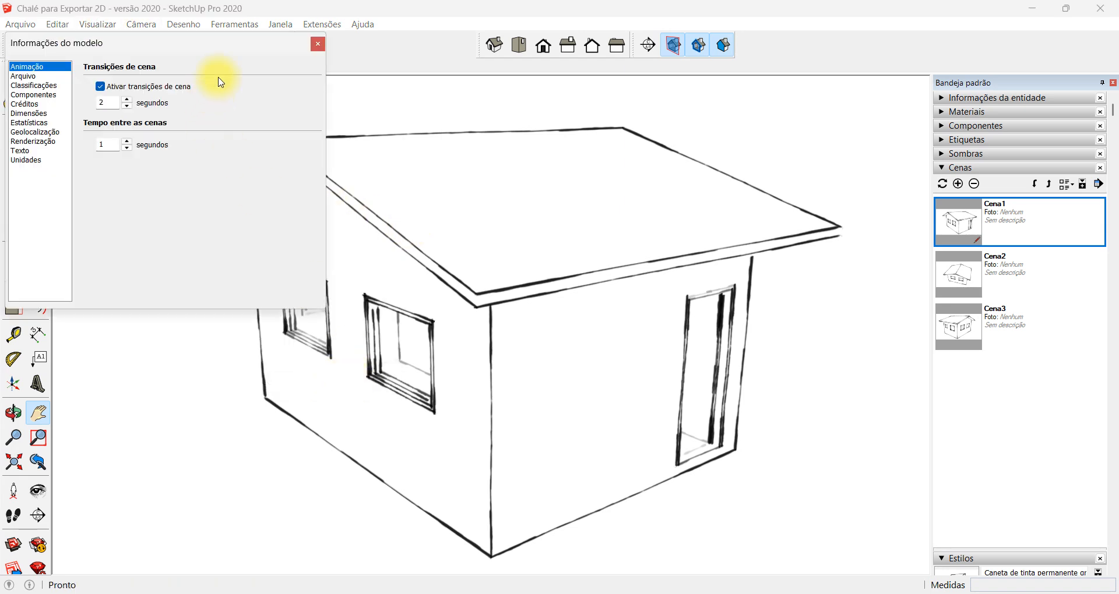
left_click_drag(232, 42, 546, 144)
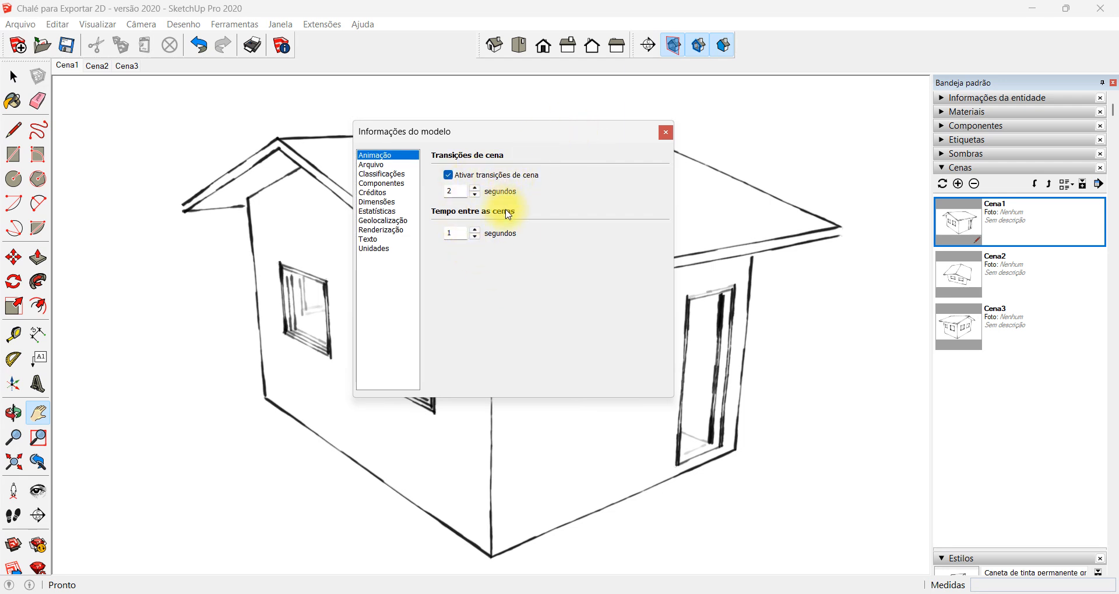
double_click(452, 191)
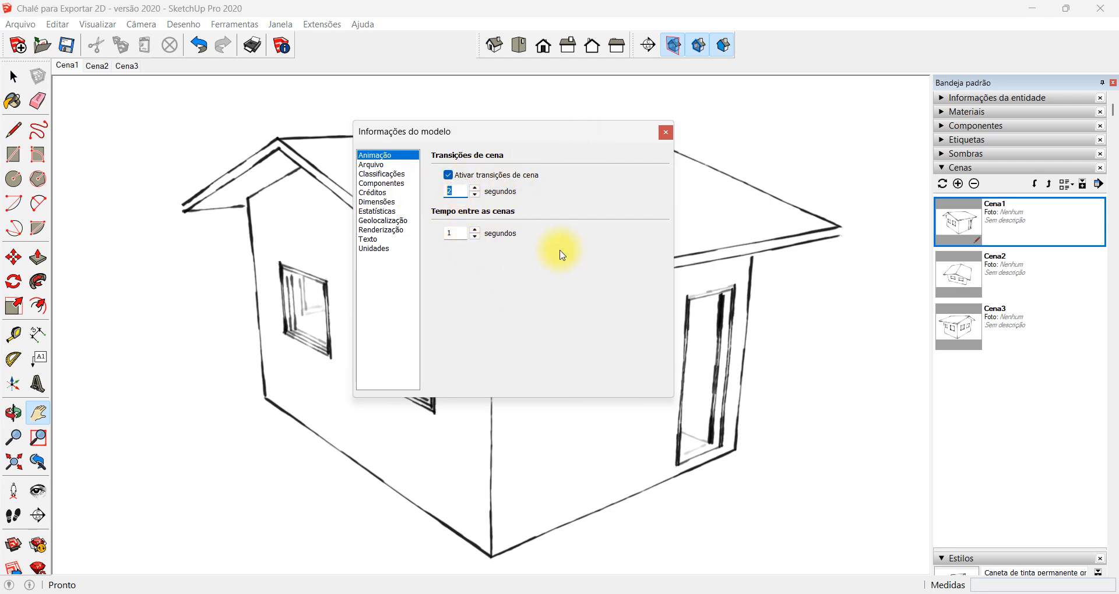
left_click(452, 191)
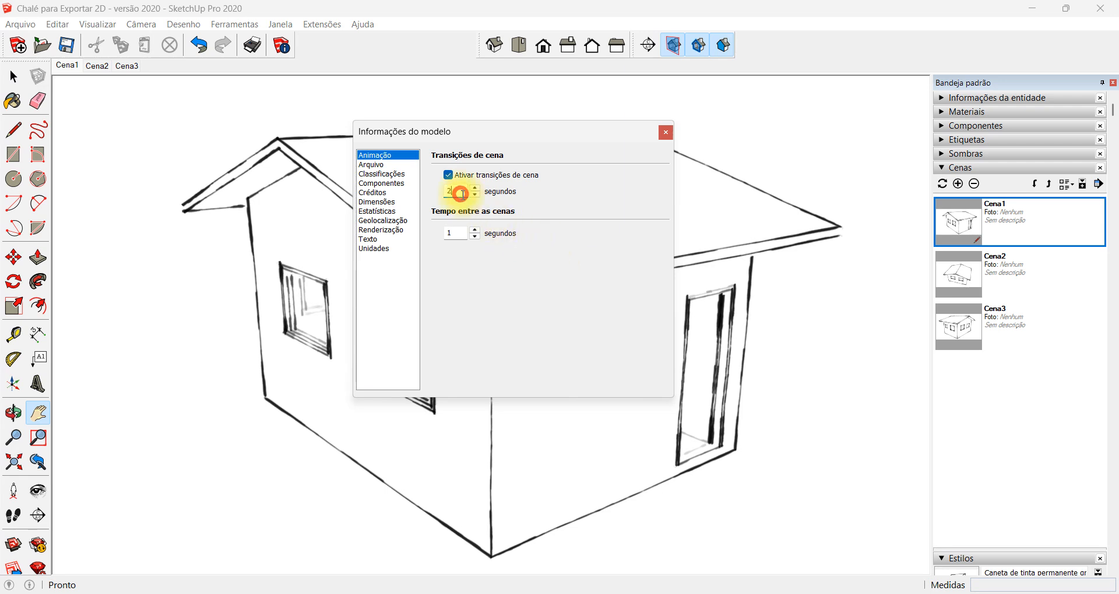
double_click(460, 233)
left_click(457, 232)
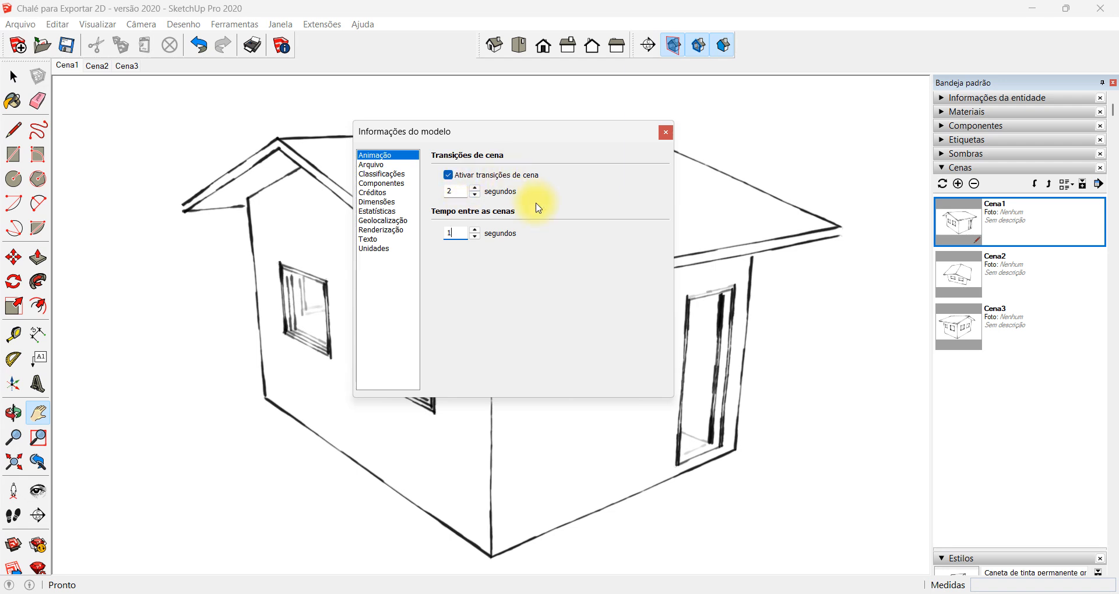
Disable the scene transitions in the animation settings, and switch through Cena2 and Cena3 and back to Cena1
left_click(450, 176)
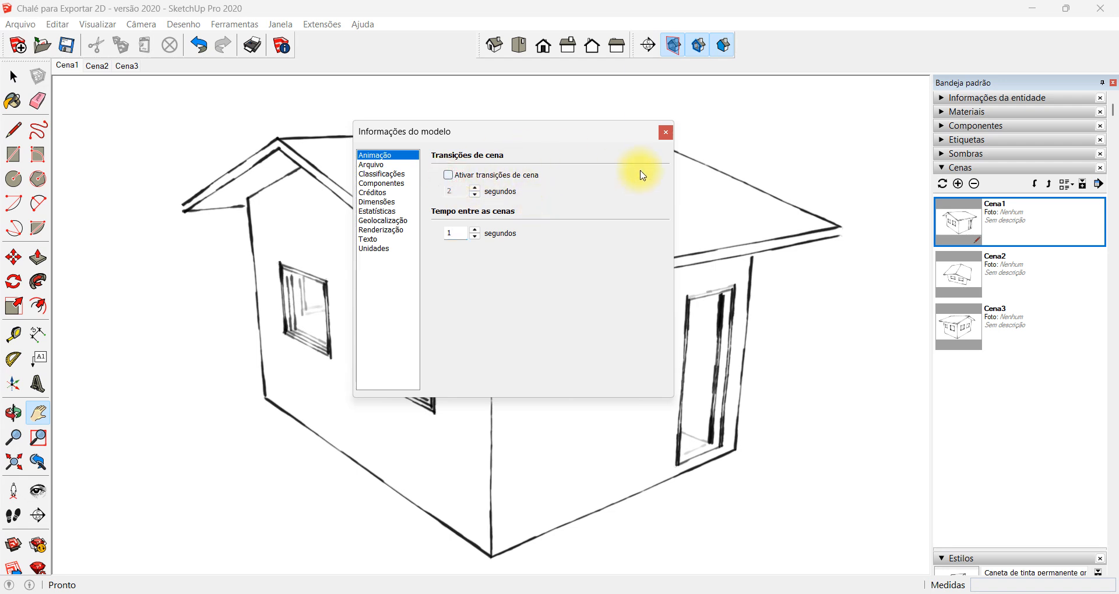
left_click(663, 133)
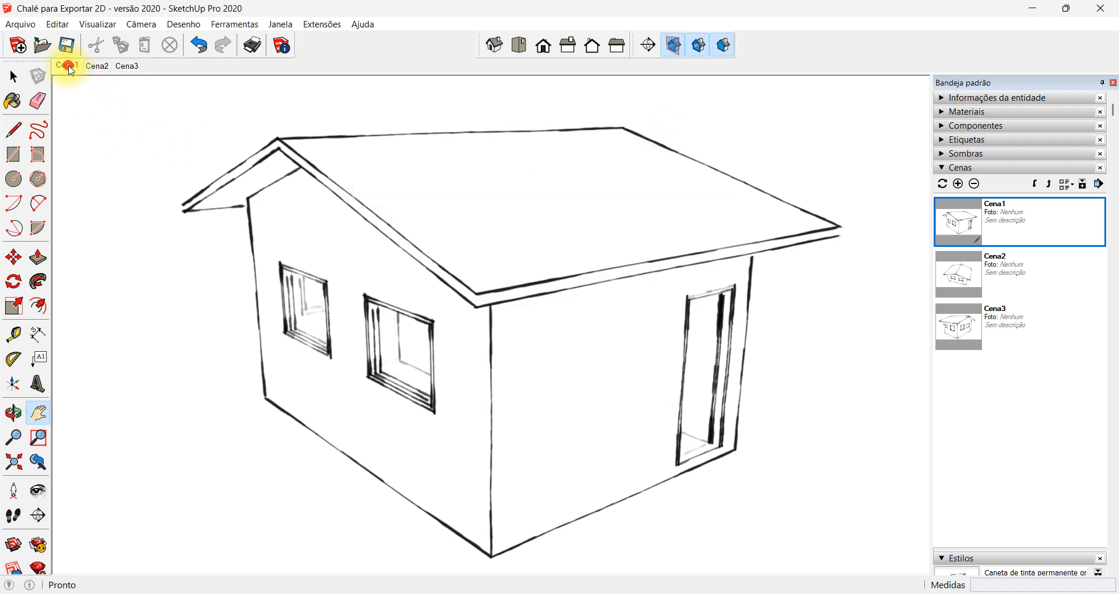
left_click(97, 66)
left_click(128, 65)
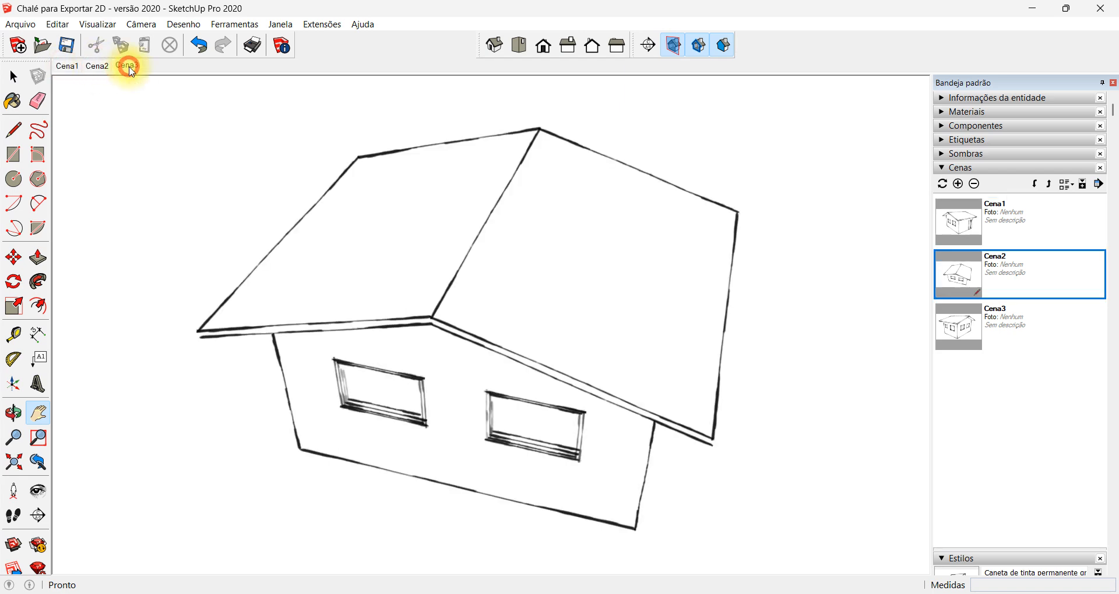
left_click(98, 66)
left_click(68, 66)
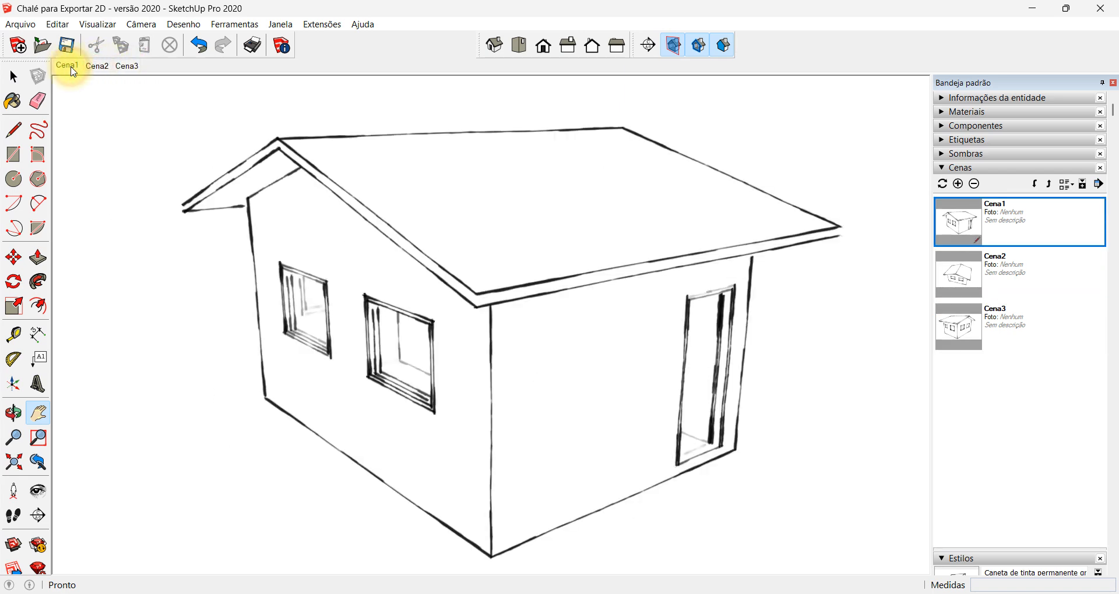
Enable scene transitions in the animation settings, with a 4-second transition and 0 seconds between scenes
left_click(98, 24)
mouse_move(175, 278)
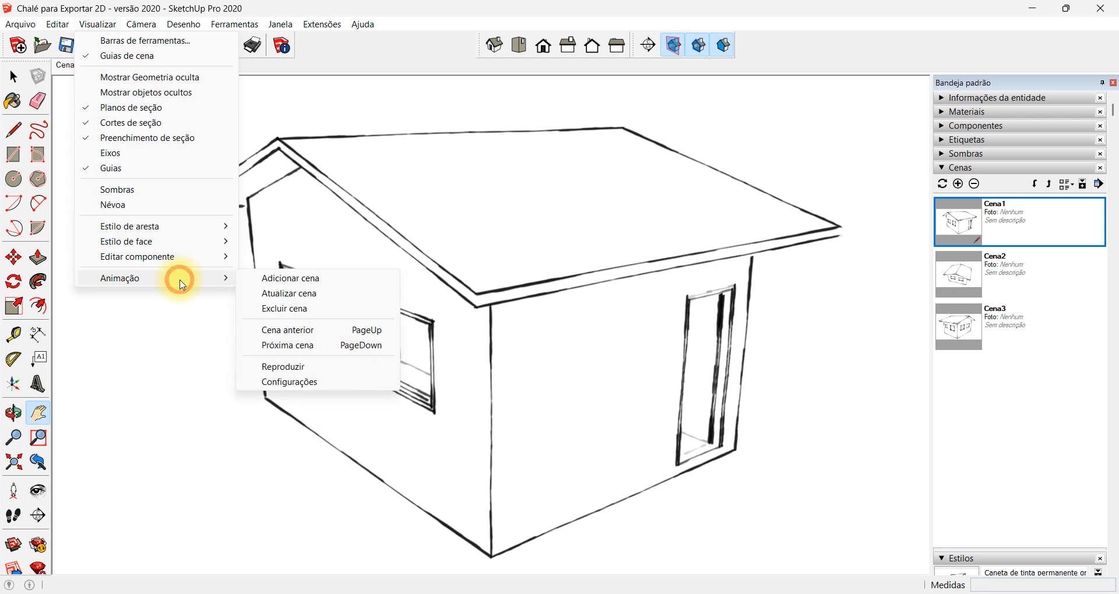
left_click(337, 379)
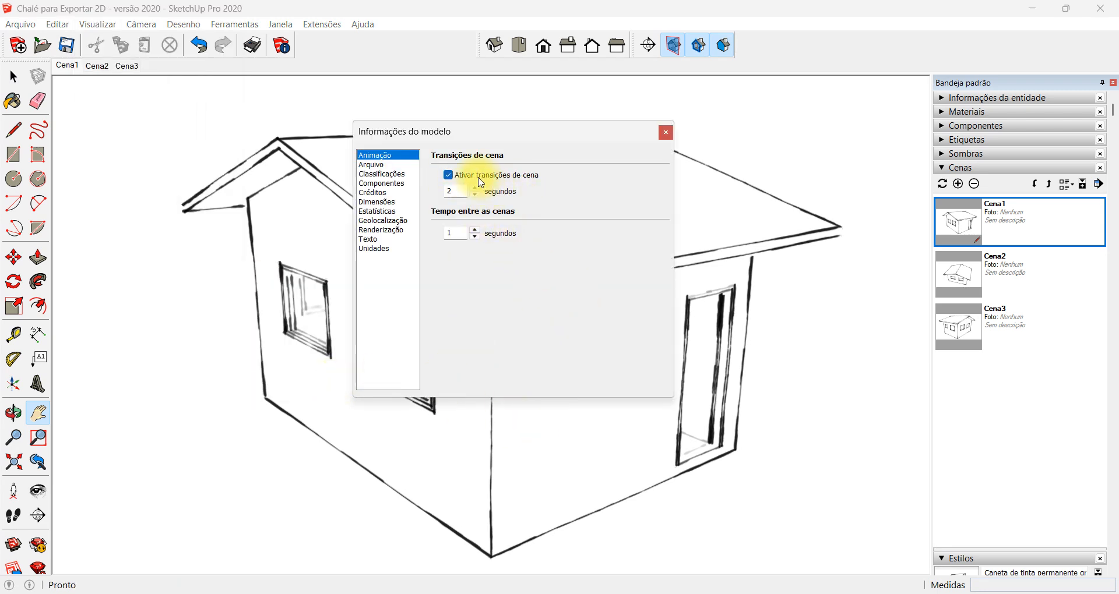
double_click(457, 193)
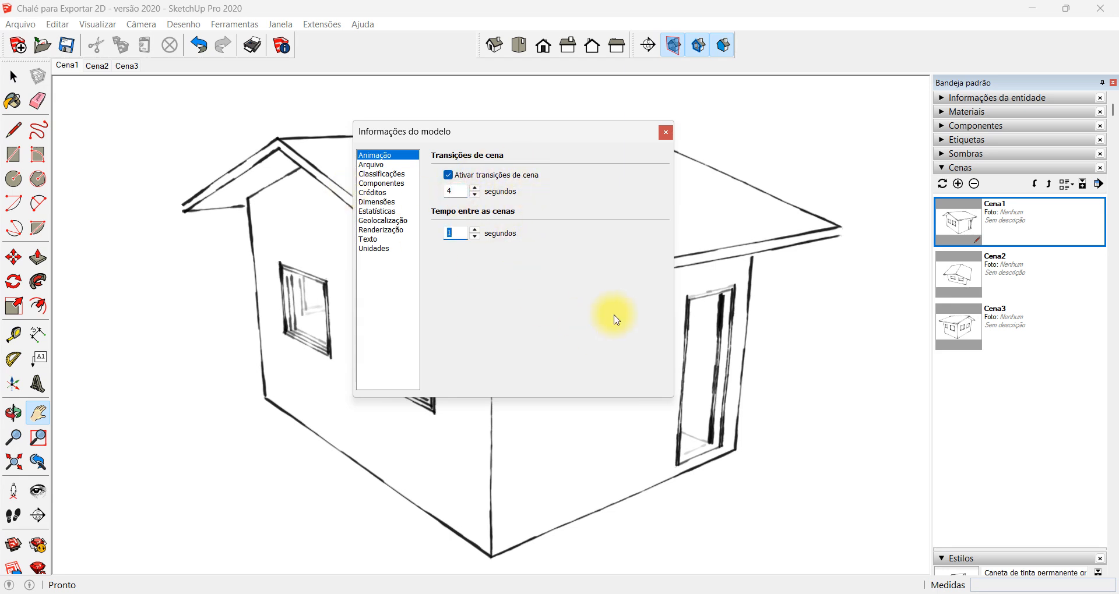
left_click(465, 194)
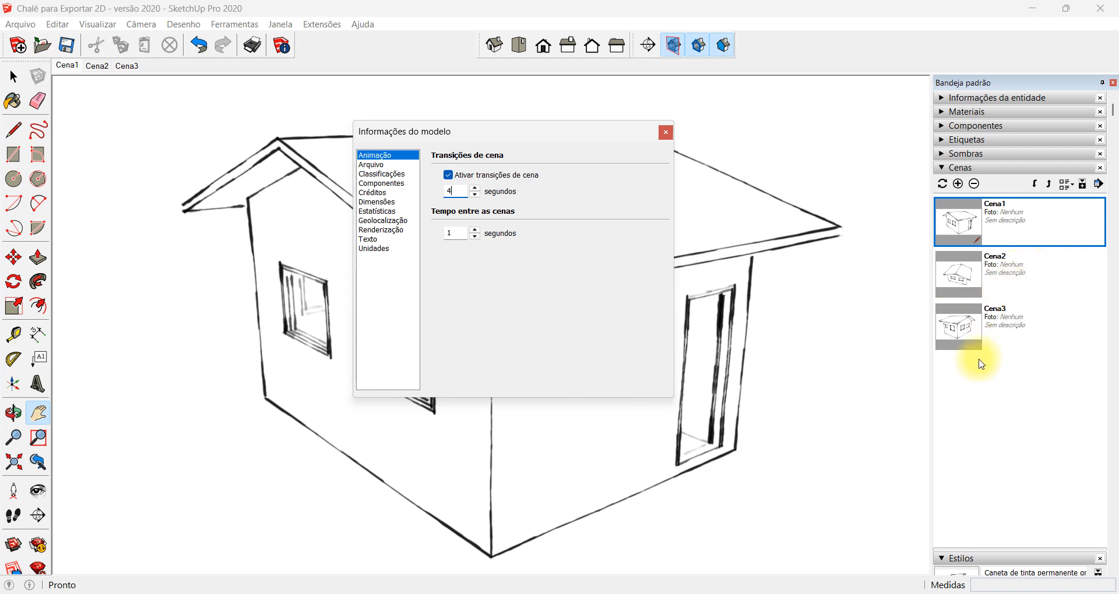
double_click(462, 231)
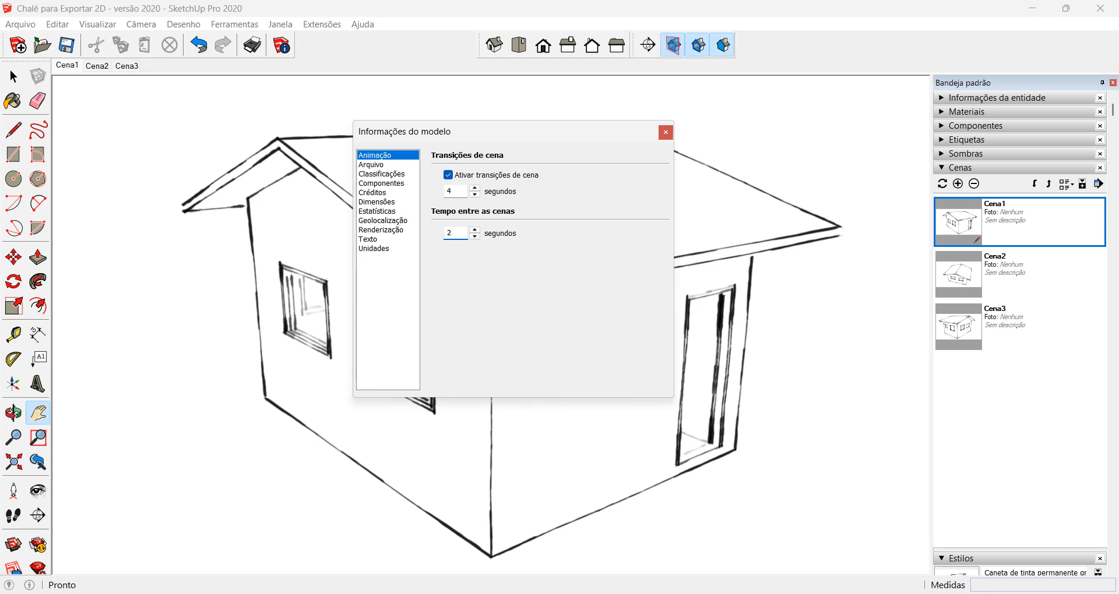
left_click(535, 384)
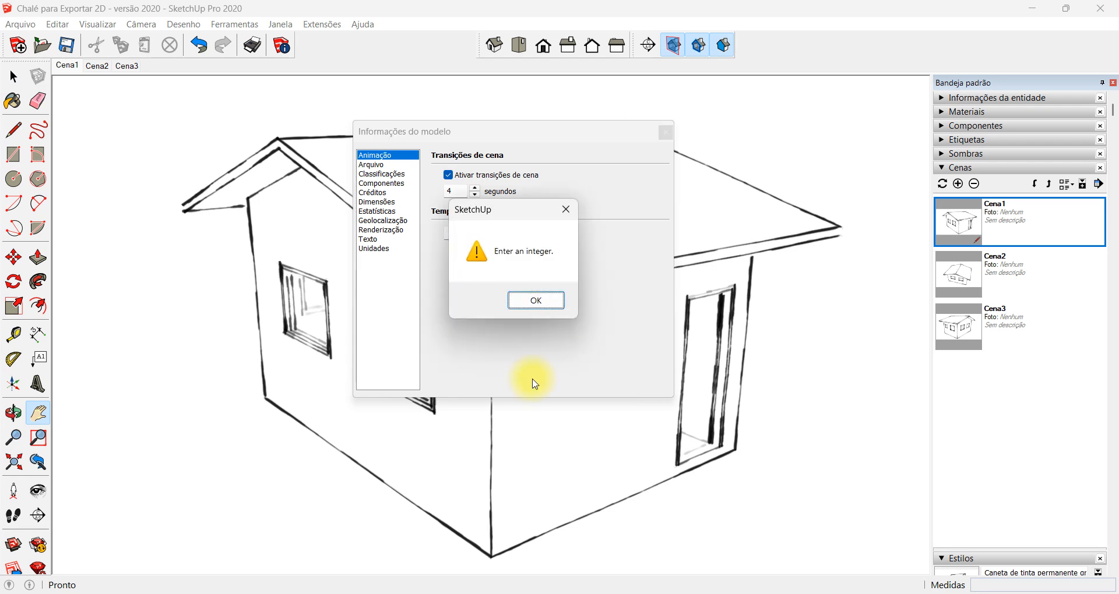
key("Return")
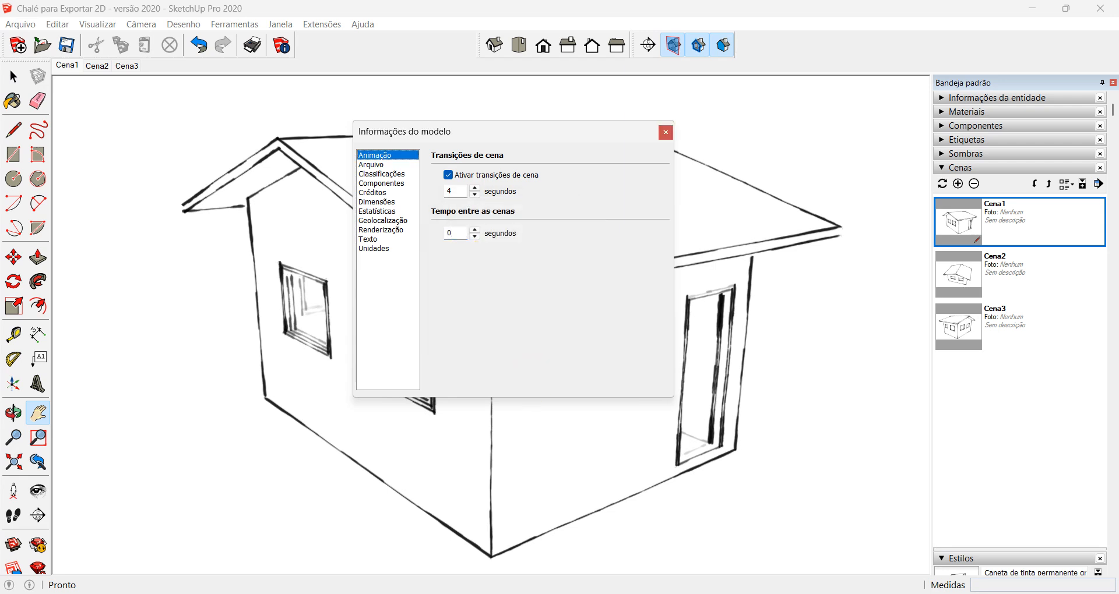
left_click(666, 133)
Play the scene animation from Cena1 to check the slower transitions, and stop the playback
right_click(78, 75)
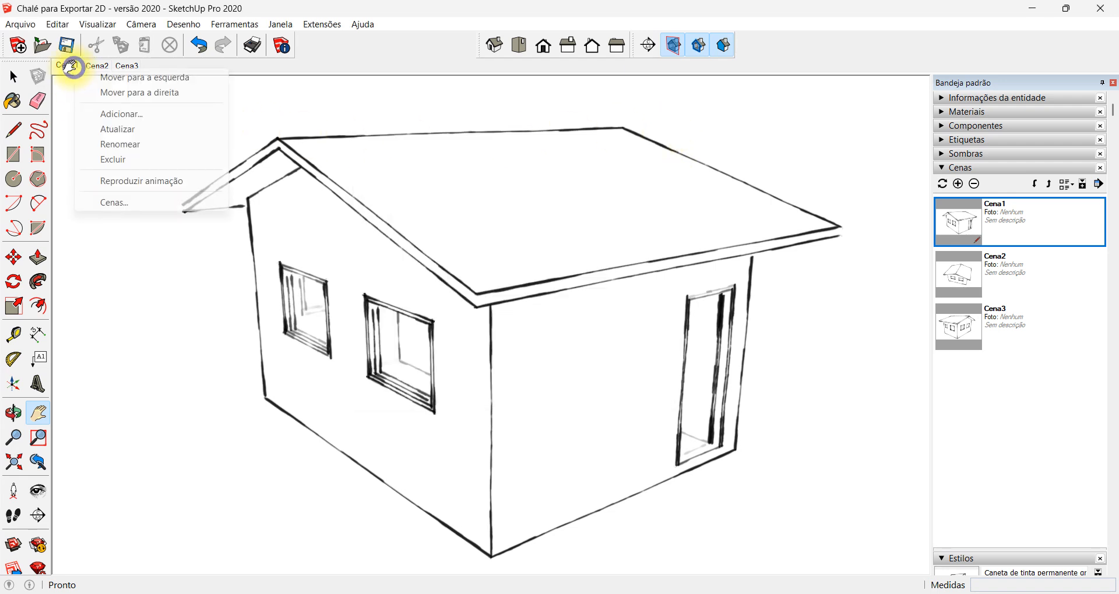
left_click(173, 180)
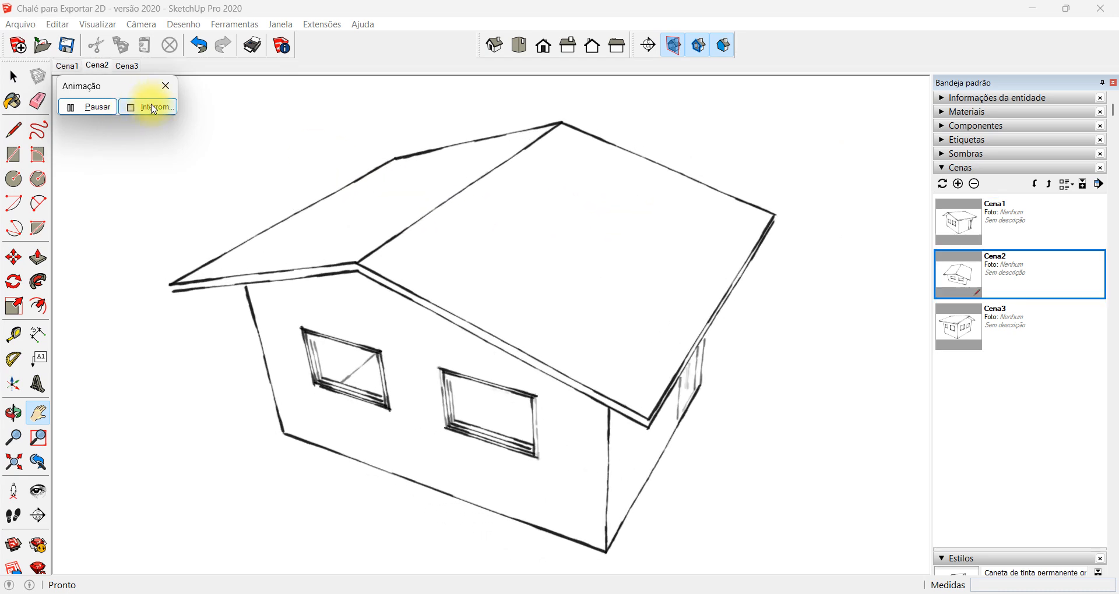
left_click(152, 107)
Set the scene transition duration to 1 second in the animation settings
left_click(116, 26)
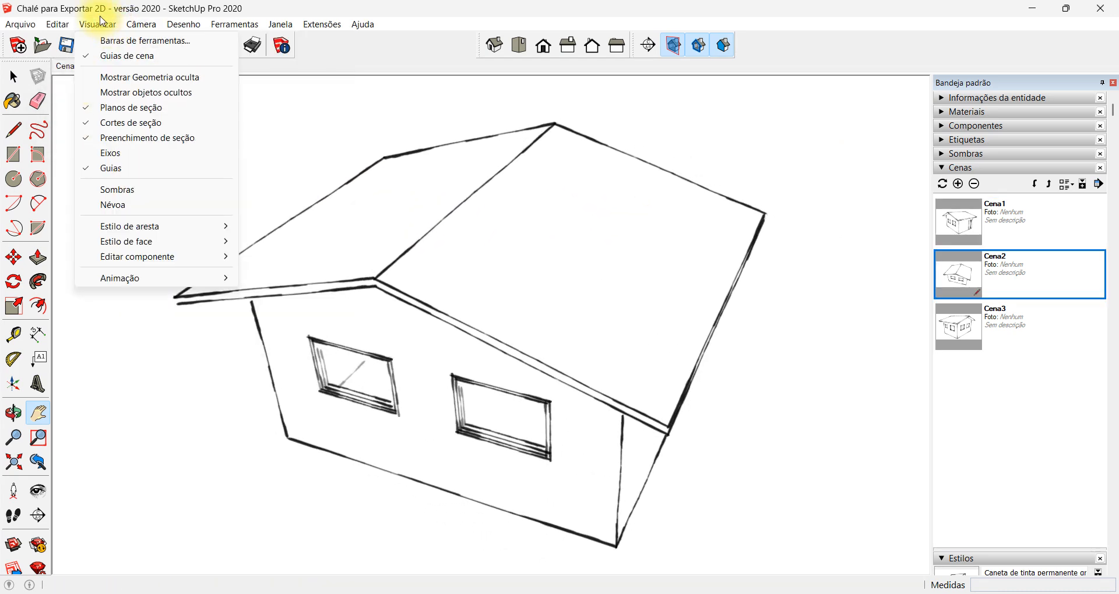
left_click(166, 275)
left_click(279, 382)
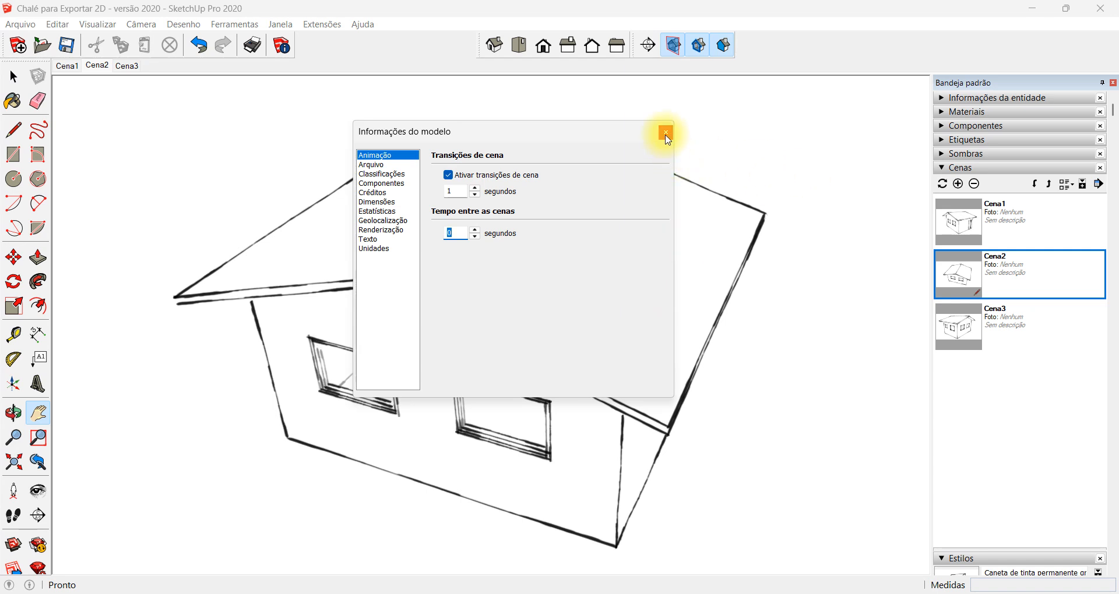
left_click(666, 134)
Replay the scene animation to check the 1-second transitions, and stop it
right_click(97, 66)
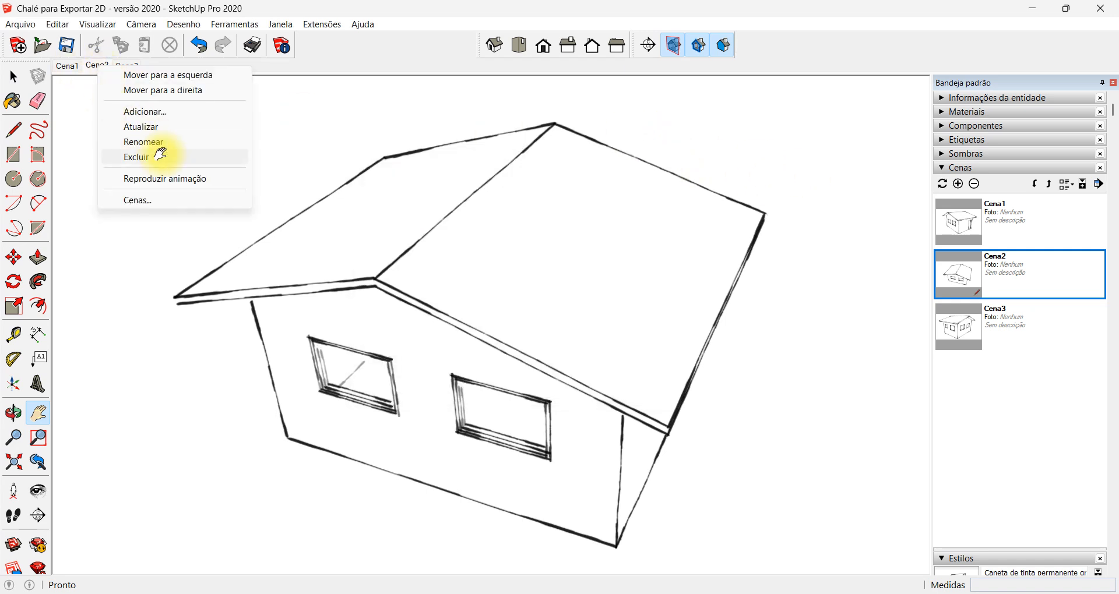
left_click(180, 178)
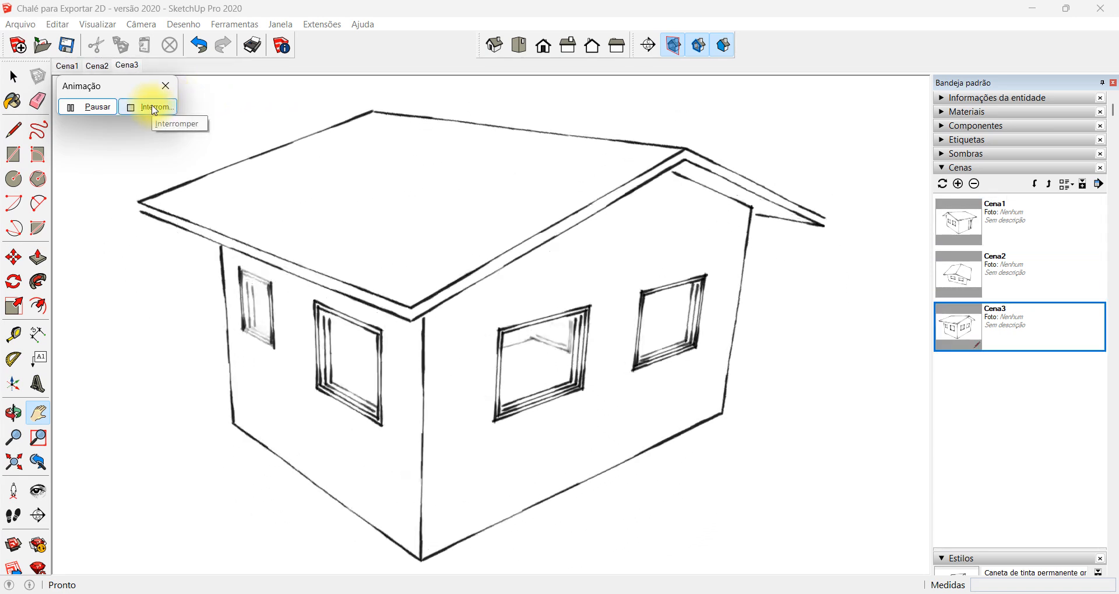
left_click(153, 107)
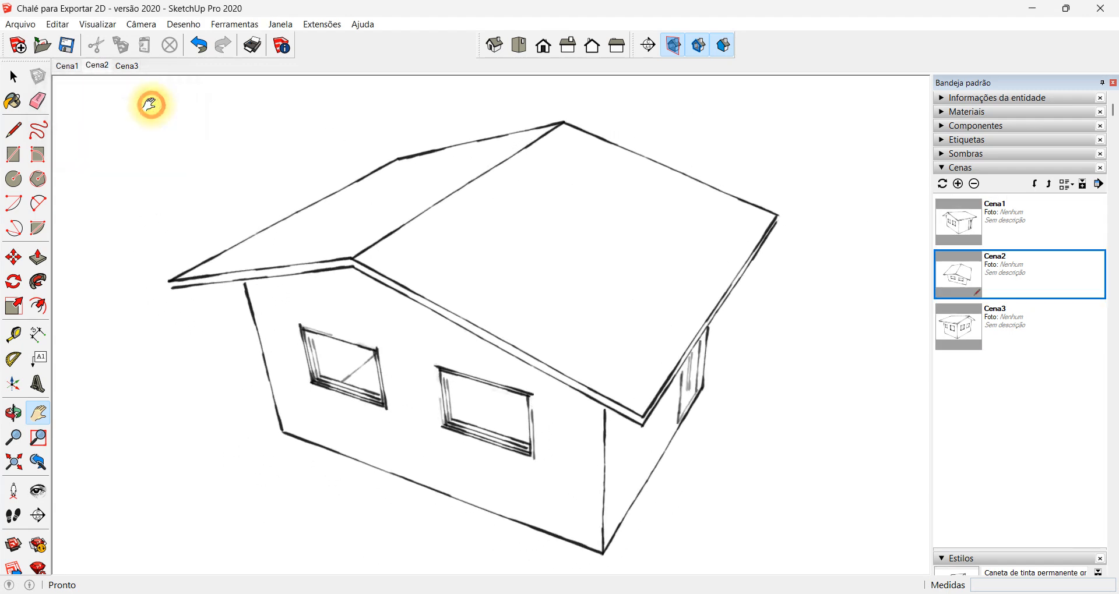
Reopen Chalé para Exportar 2D - versão 2020 from the Desktop, reverting the model to its saved version
key("ctrl+o")
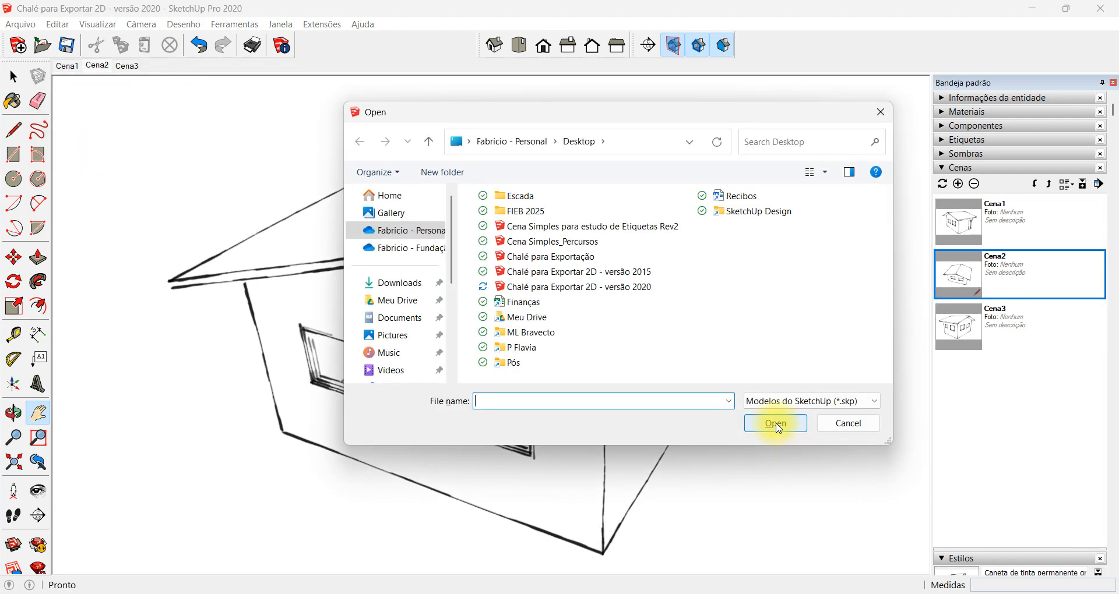
double_click(639, 287)
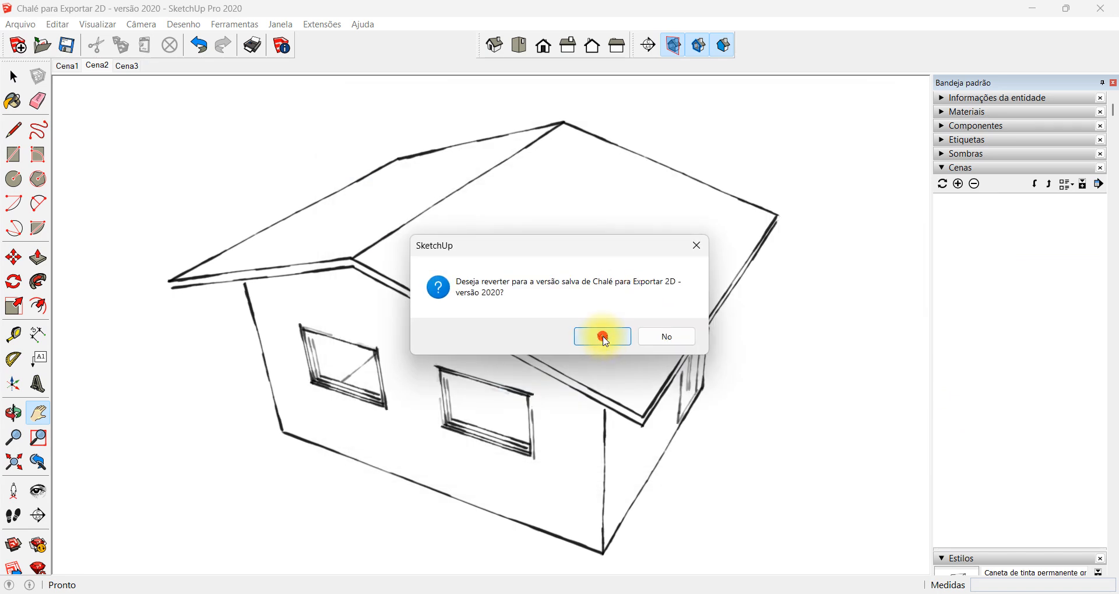
left_click(603, 336)
Show the Vidros e espelhos materials and inspect the windows on the chalet's gable wall
middle_click_drag(659, 302, 670, 423)
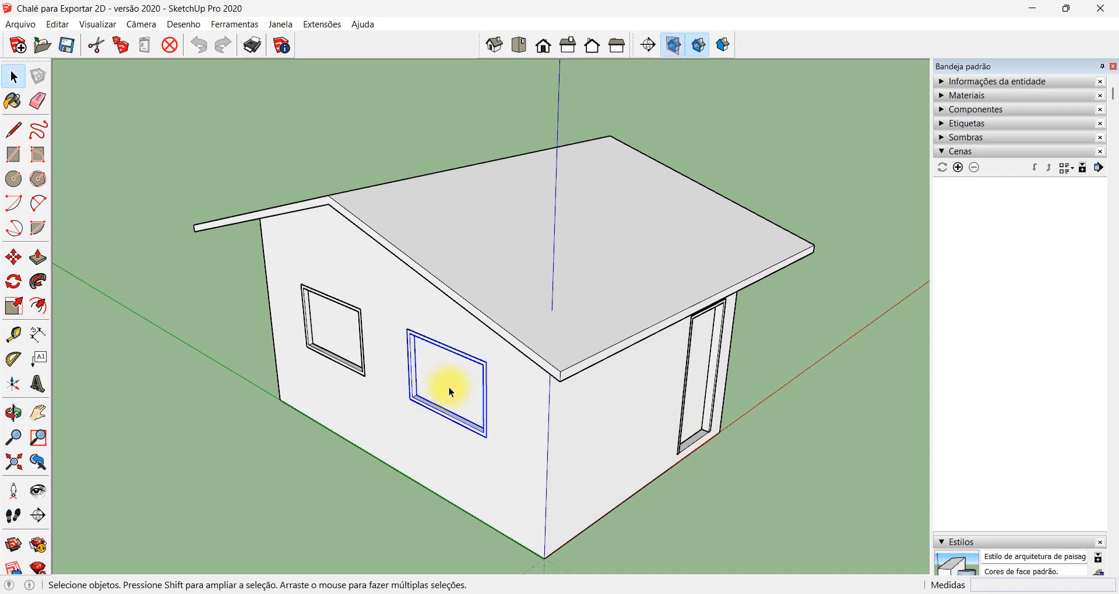
left_click(946, 96)
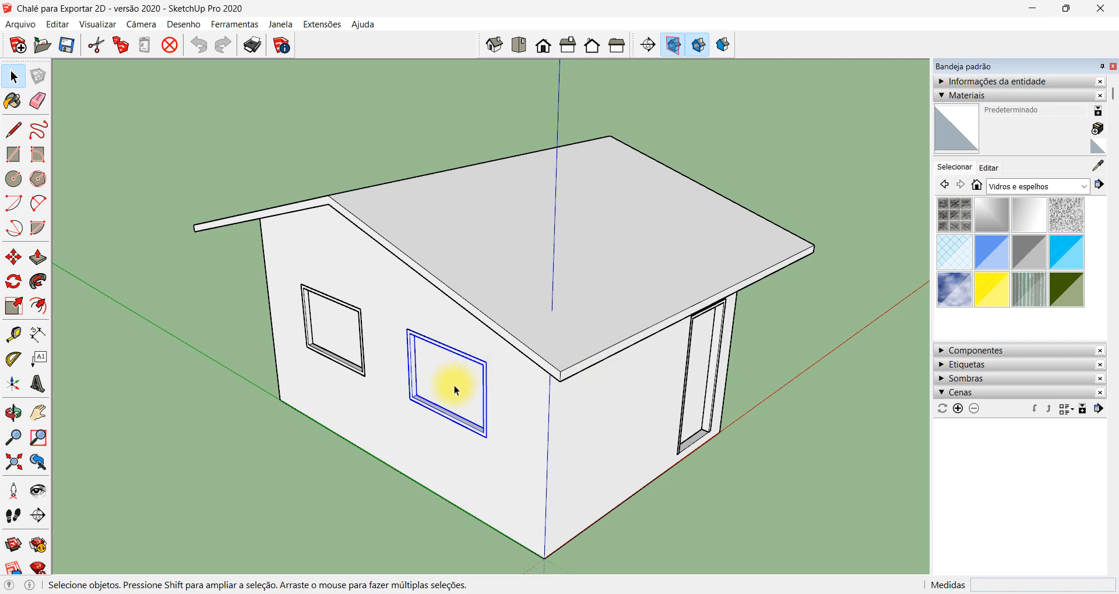
left_click(742, 480)
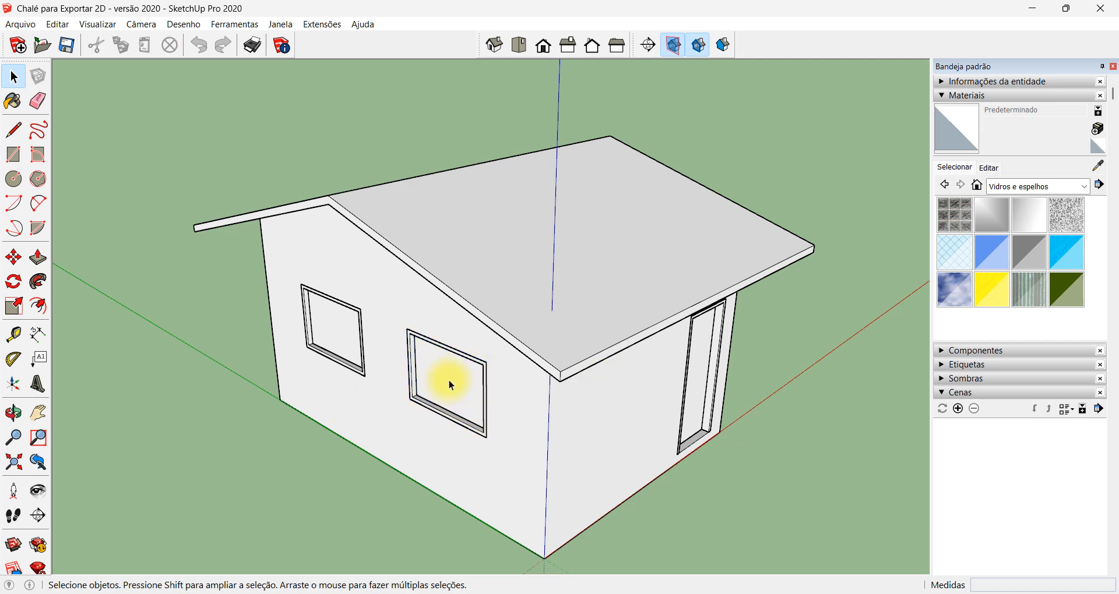
middle_click_drag(450, 384, 589, 349)
middle_click_drag(617, 401, 612, 457)
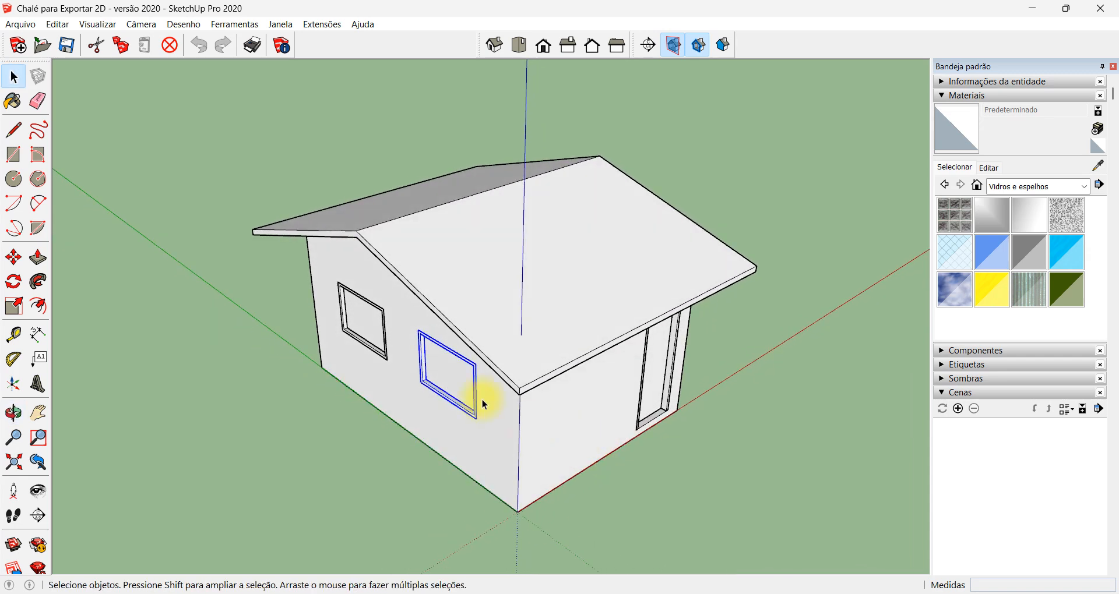
scroll(478, 292, "up", 2)
scroll(663, 253, "down", 2)
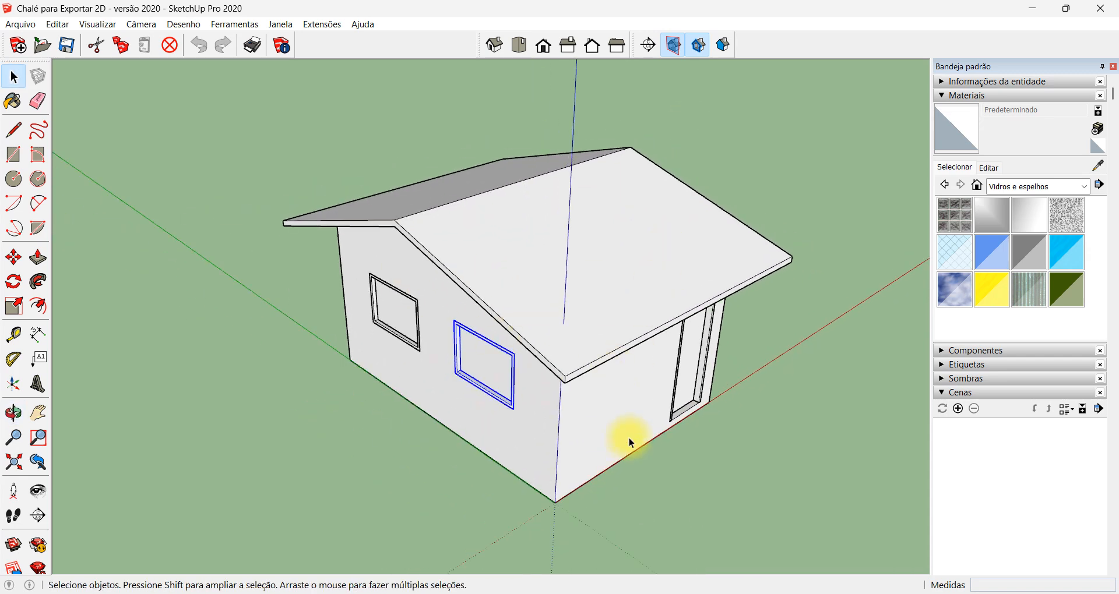
Place a section plane on the underside of the chalet's floor, accepting the name Seção 1 and symbol 1
middle_click_drag(595, 504, 570, 186)
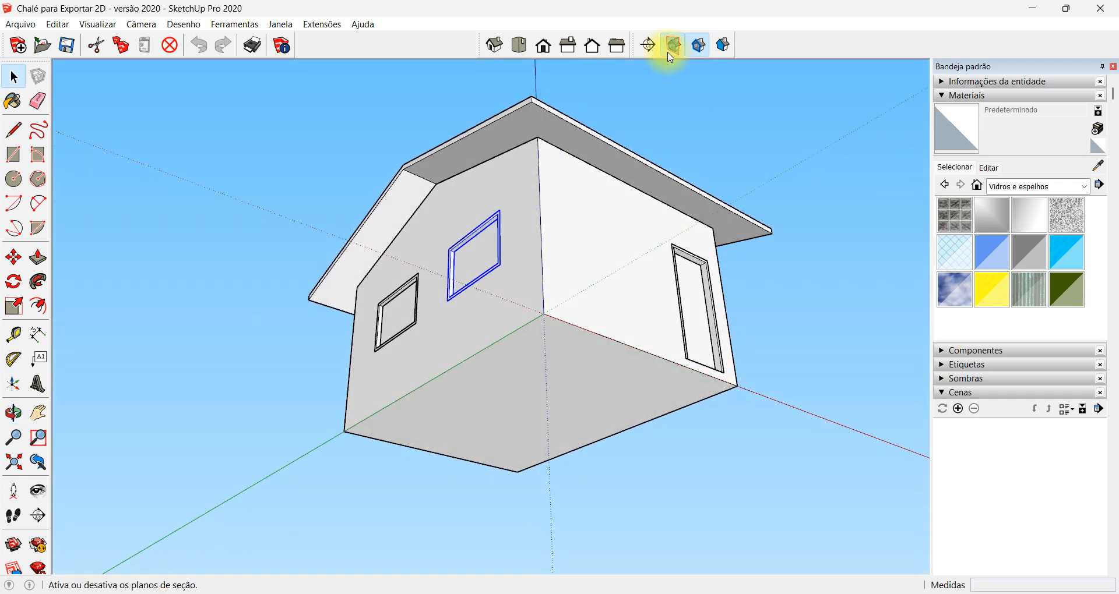
left_click(648, 45)
left_click(549, 370)
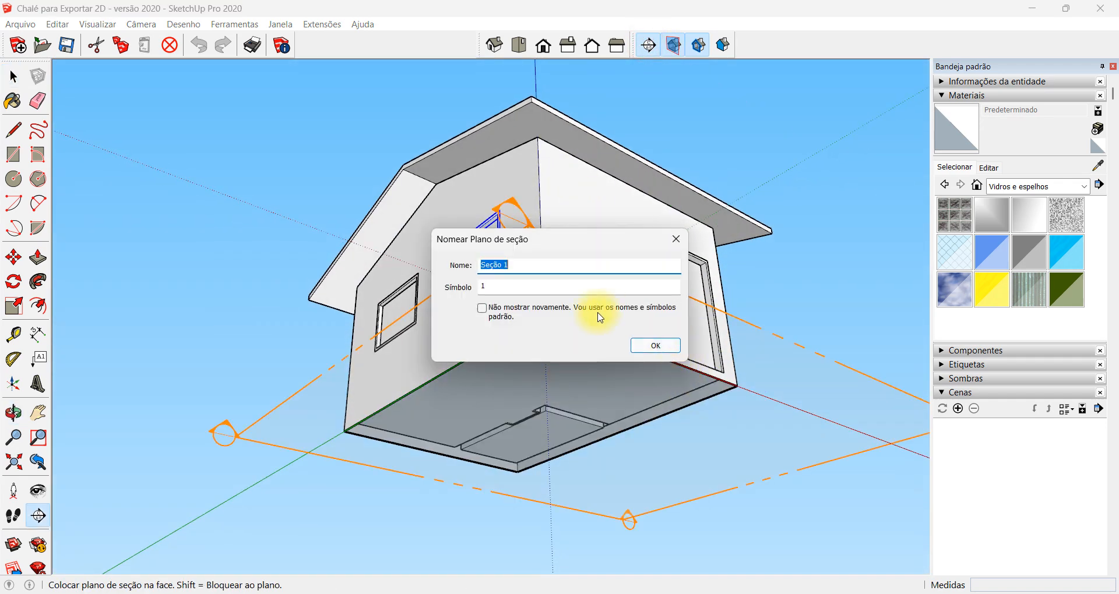
left_click(663, 352)
Invert the cutting direction of the section plane at the chalet's base
scroll(595, 229, "down", 2)
middle_click_drag(550, 176, 613, 520)
right_click(626, 456)
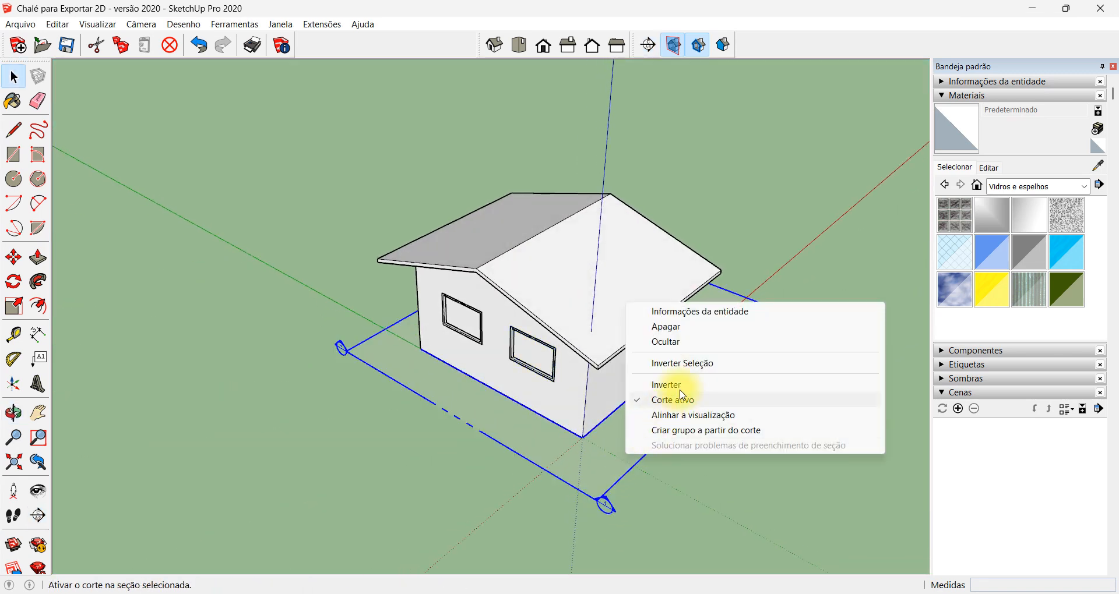
left_click(727, 387)
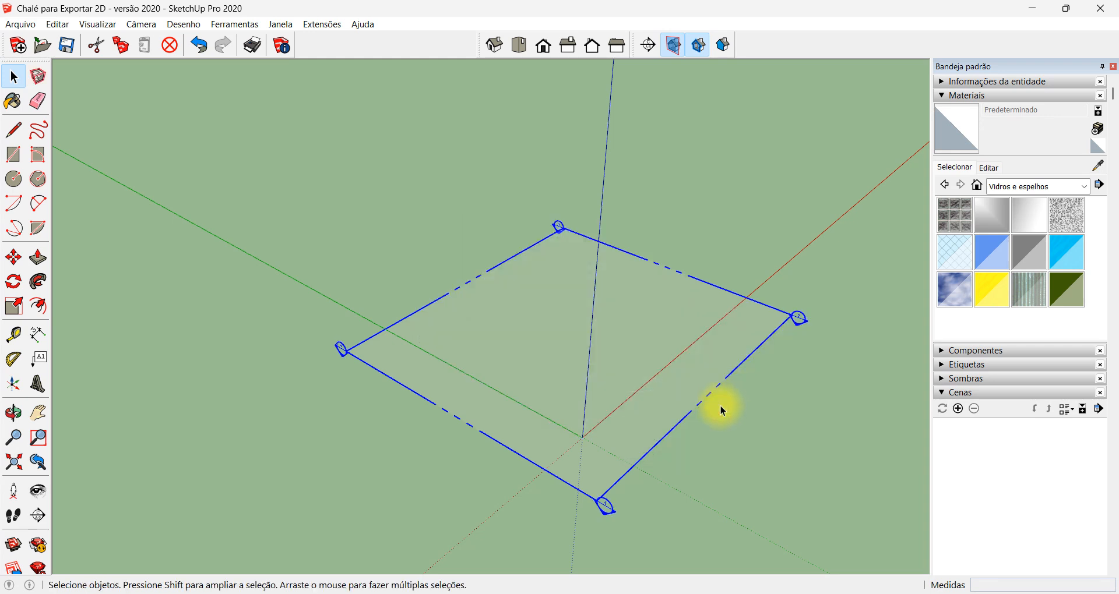
Move the section plane up to window height so that it cuts through the walls and exposes the interior
key("m")
left_click_drag(689, 409, 688, 341)
key("space")
left_click(691, 407)
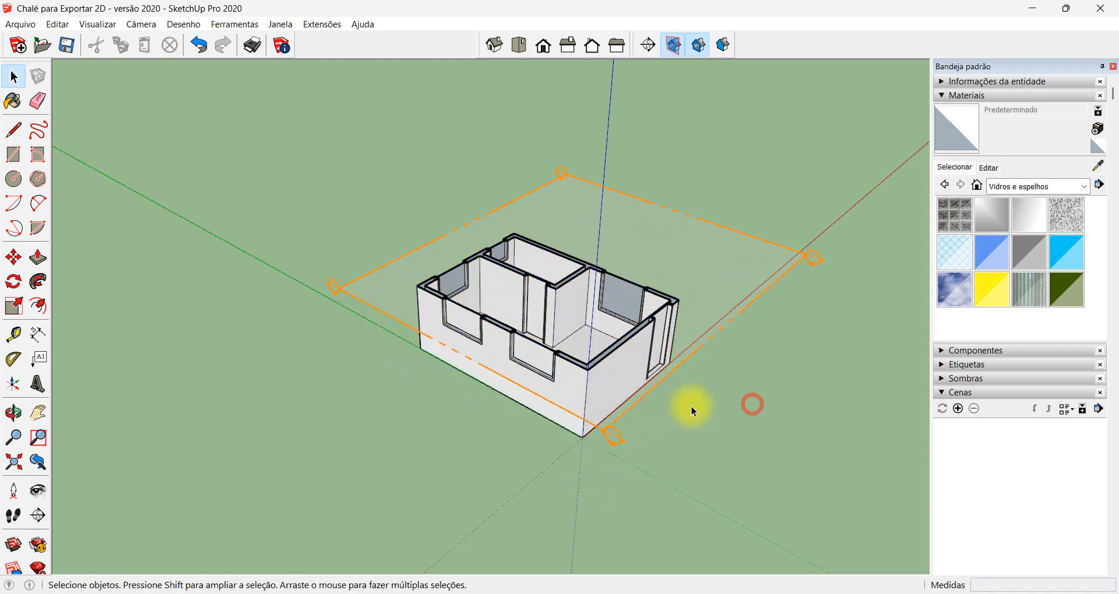
middle_click_drag(691, 407, 690, 520)
scroll(560, 280, "up", 5)
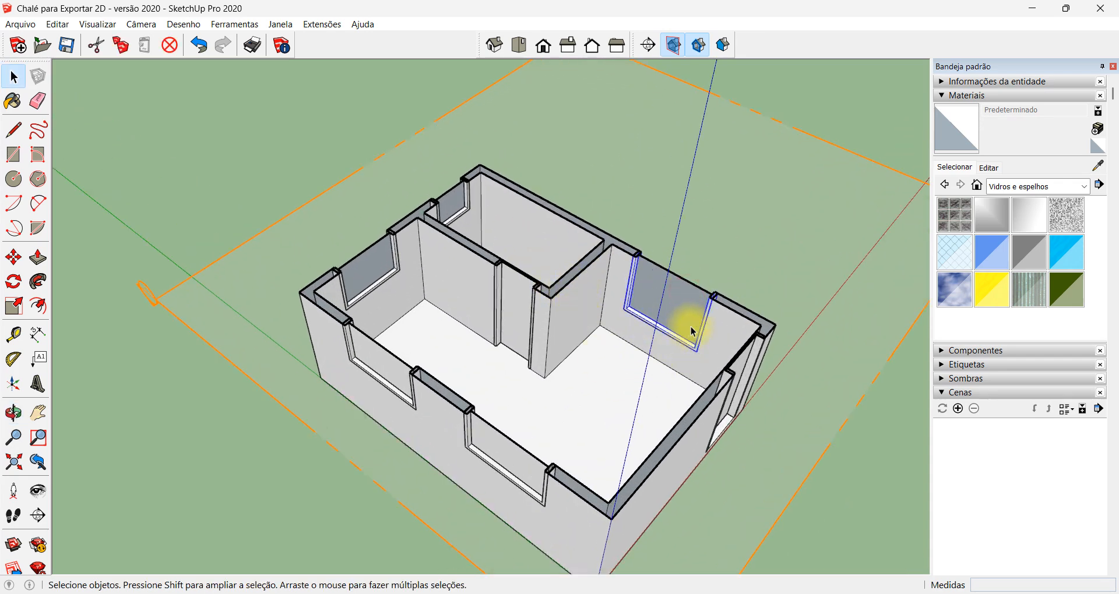
Paint the glass pane of the large room's window opposite the two-window wall with Vidro translúcido azul
double_click(689, 317)
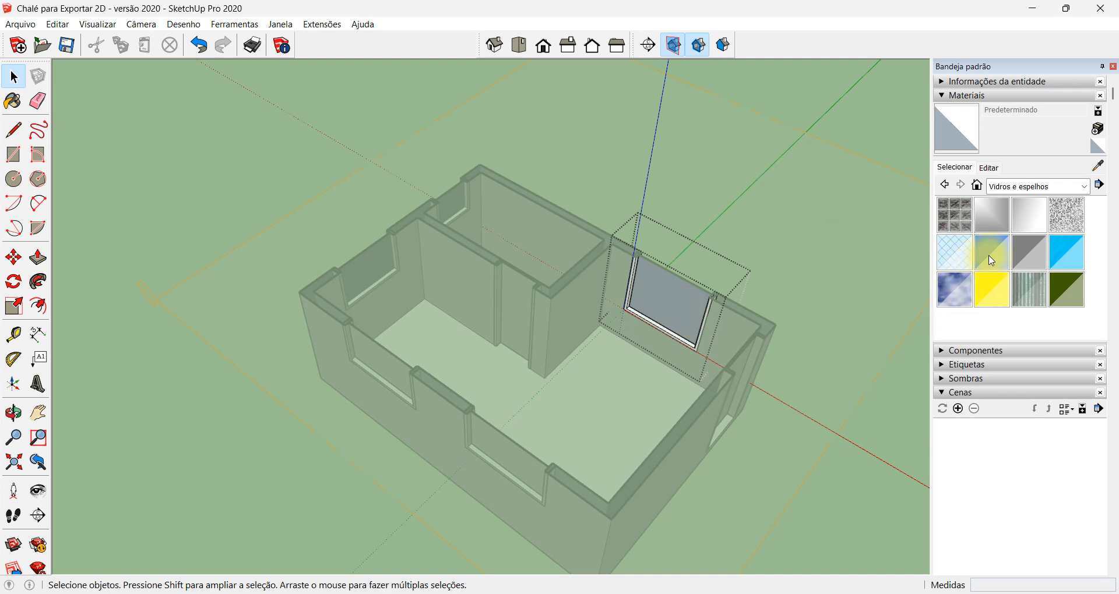
left_click(687, 298)
left_click(998, 246)
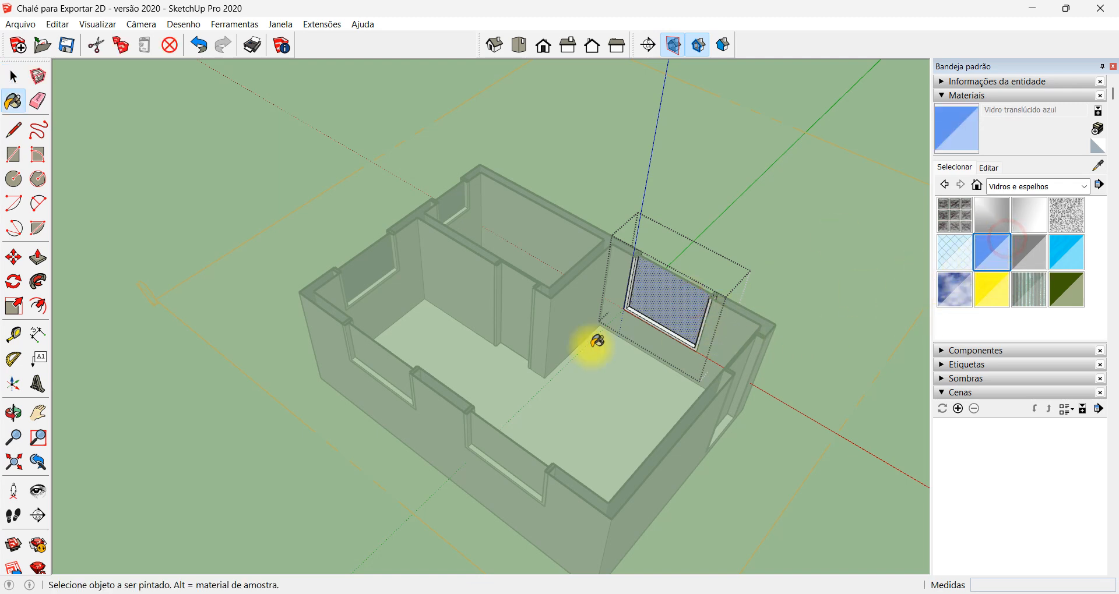
left_click(699, 313)
key("space")
left_click(450, 206)
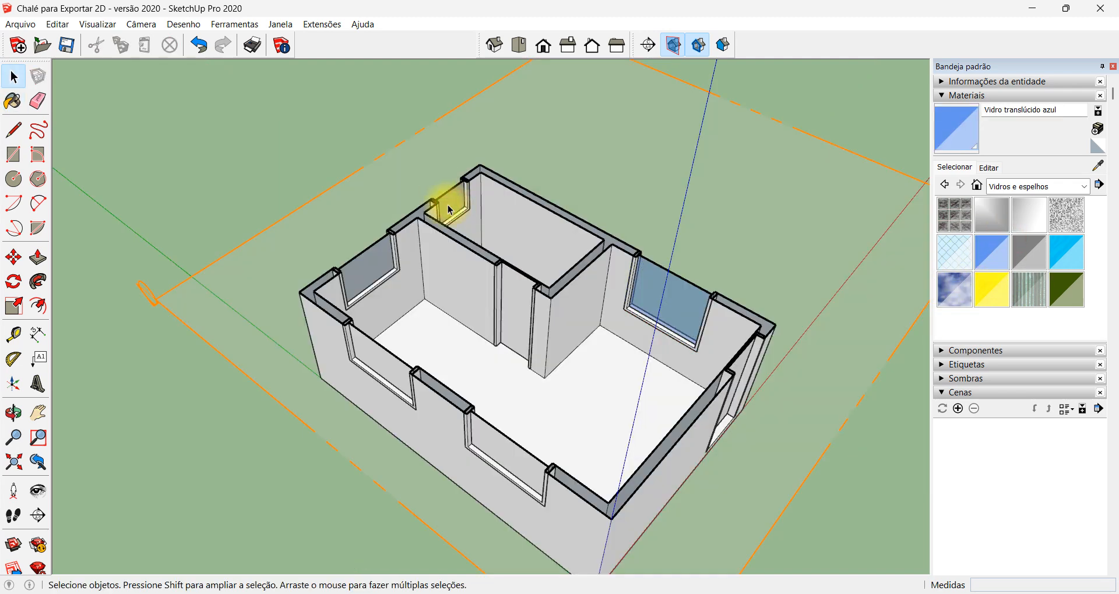
Paint the glass pane of the small window in the enclosed room with Vidro translúcido azul
scroll(449, 205, "up", 3)
double_click(449, 212)
left_click(991, 249)
left_click(435, 233)
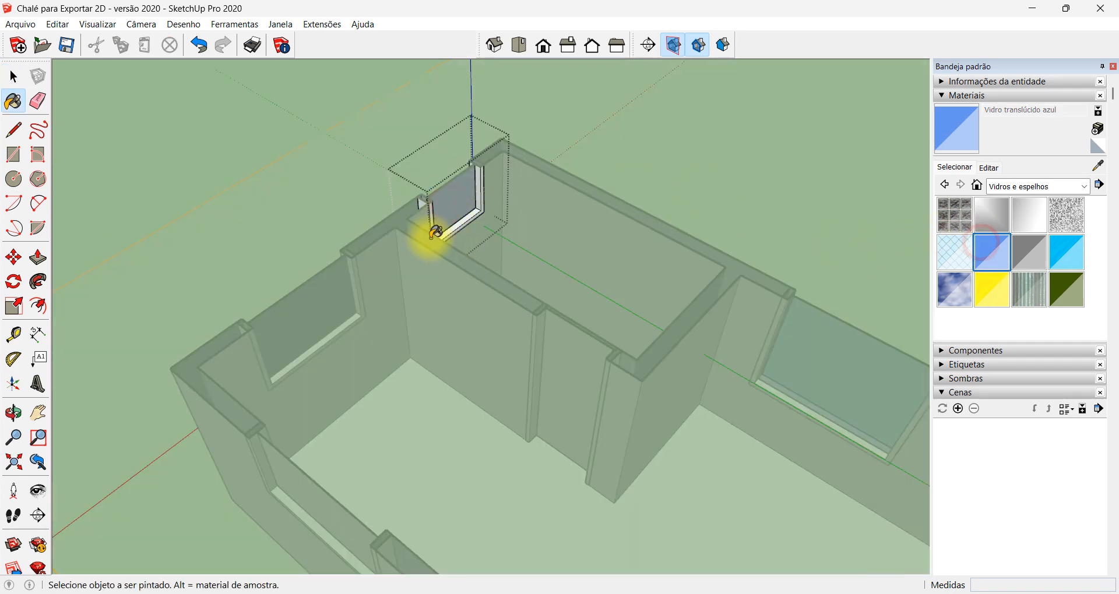
left_click(461, 196)
key("space")
left_click(258, 335)
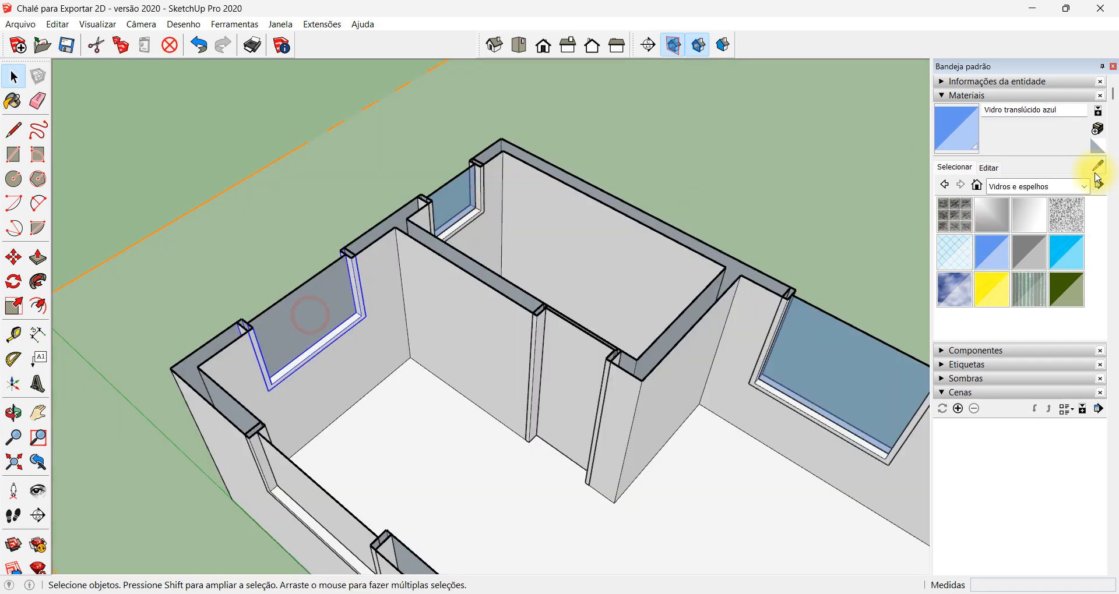
Paint the glass pane of the large room's window, on the same wall as the enclosed room's small window, with Vidro translúcido azul
double_click(331, 307)
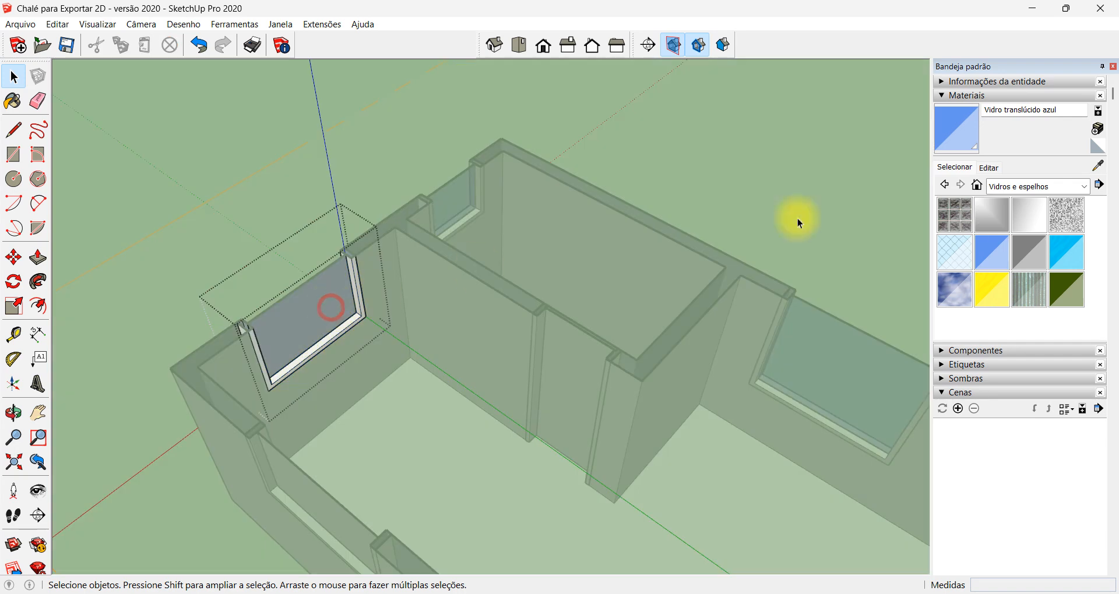
left_click(986, 256)
left_click(275, 329)
key("space")
scroll(390, 370, "down", 2)
left_click(191, 392)
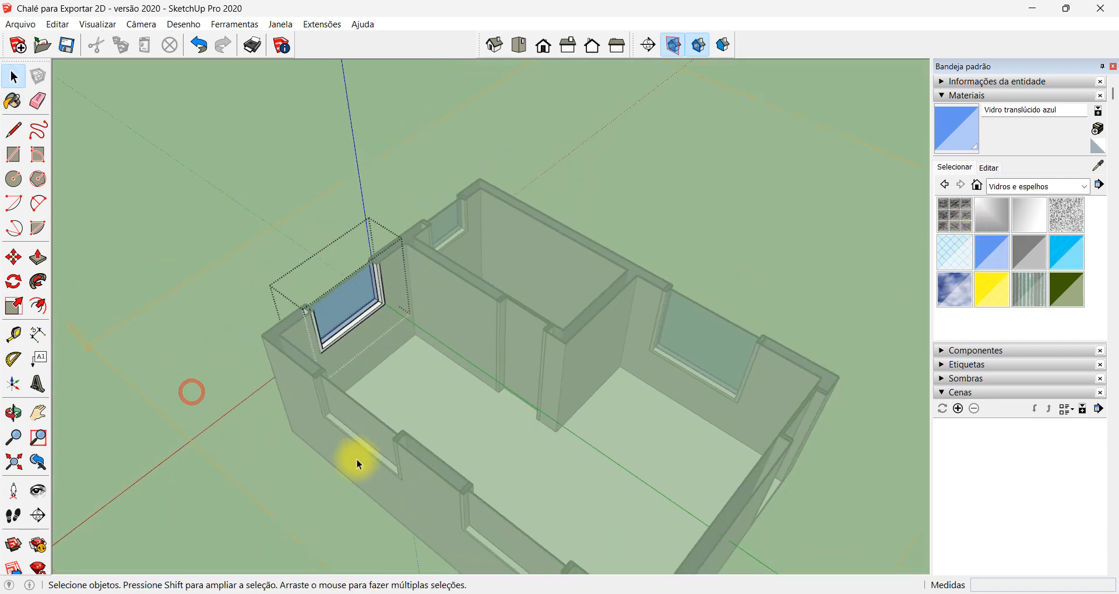
Paint the glass pane of the two-window wall's window farther from the entrance wall with Vidro translúcido azul
middle_click_drag(302, 482, 357, 429)
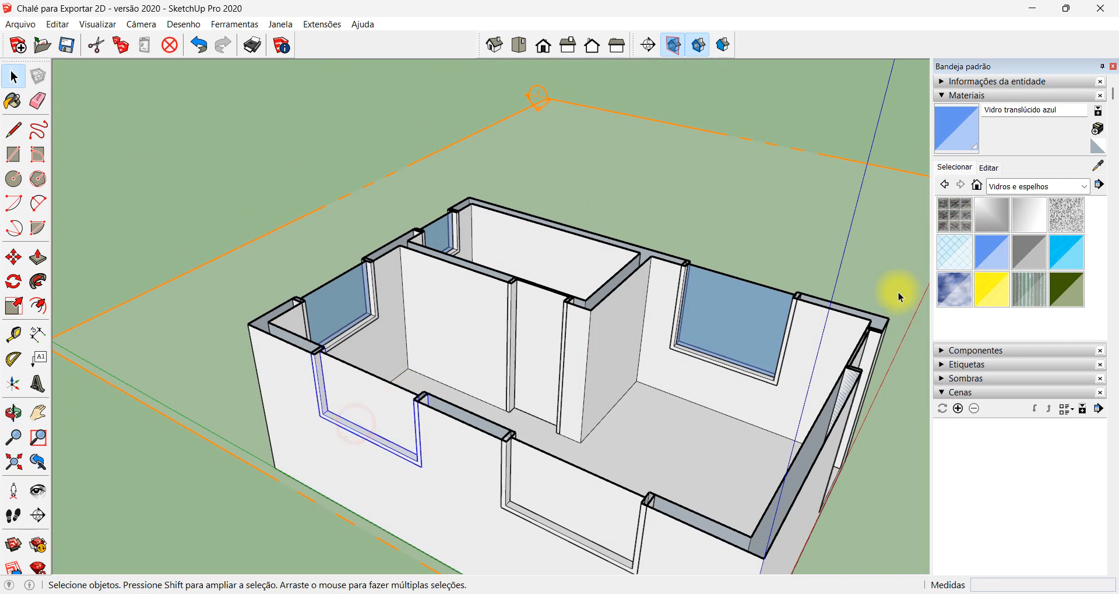
double_click(395, 414)
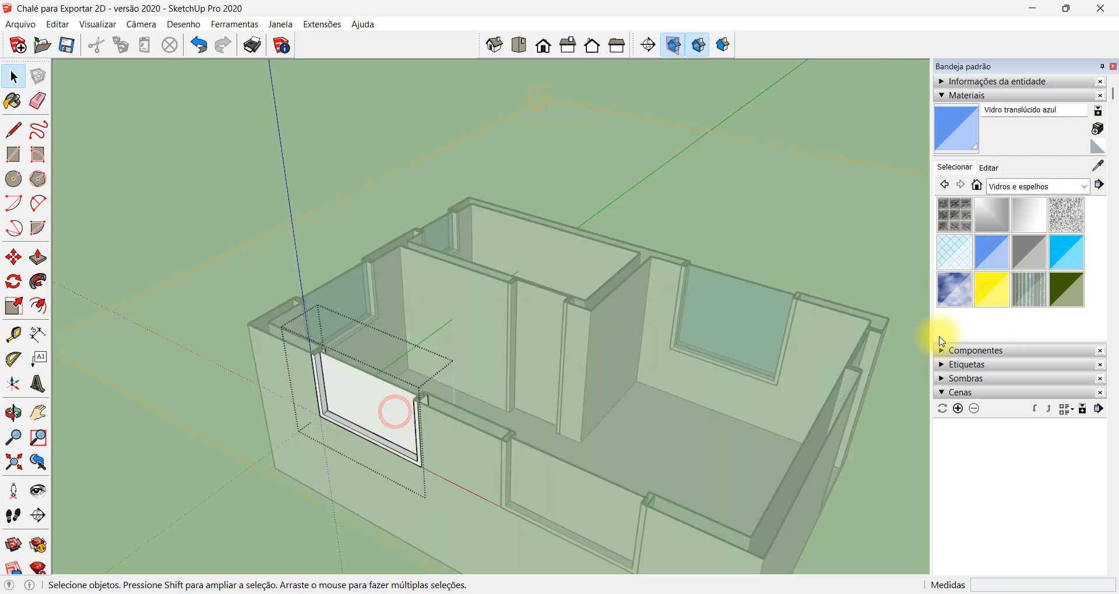
left_click(991, 252)
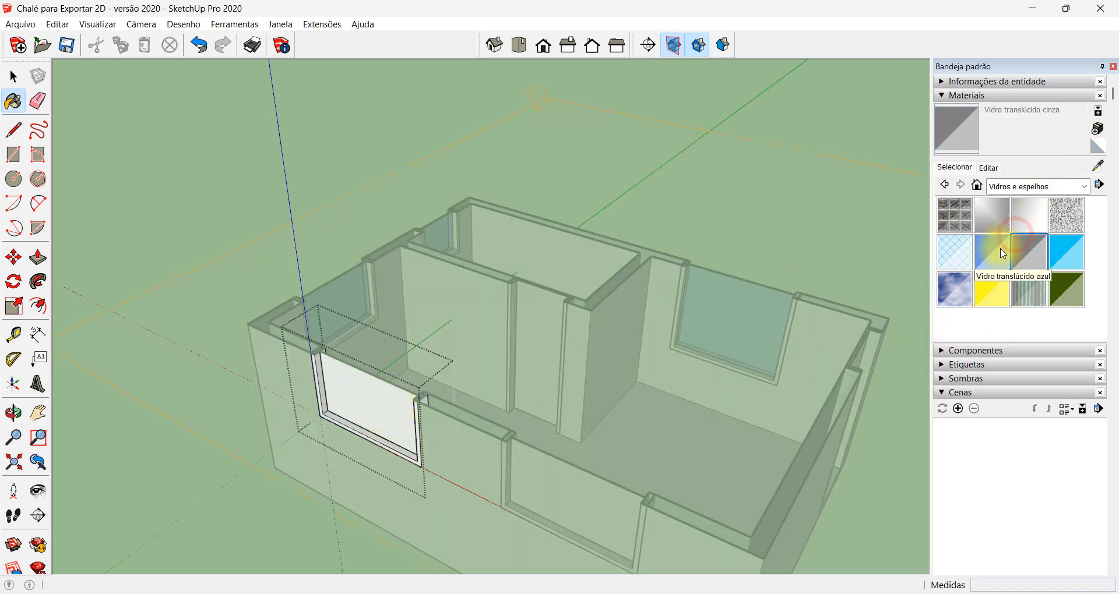
left_click(387, 414)
key("space")
scroll(478, 335, "down", 4)
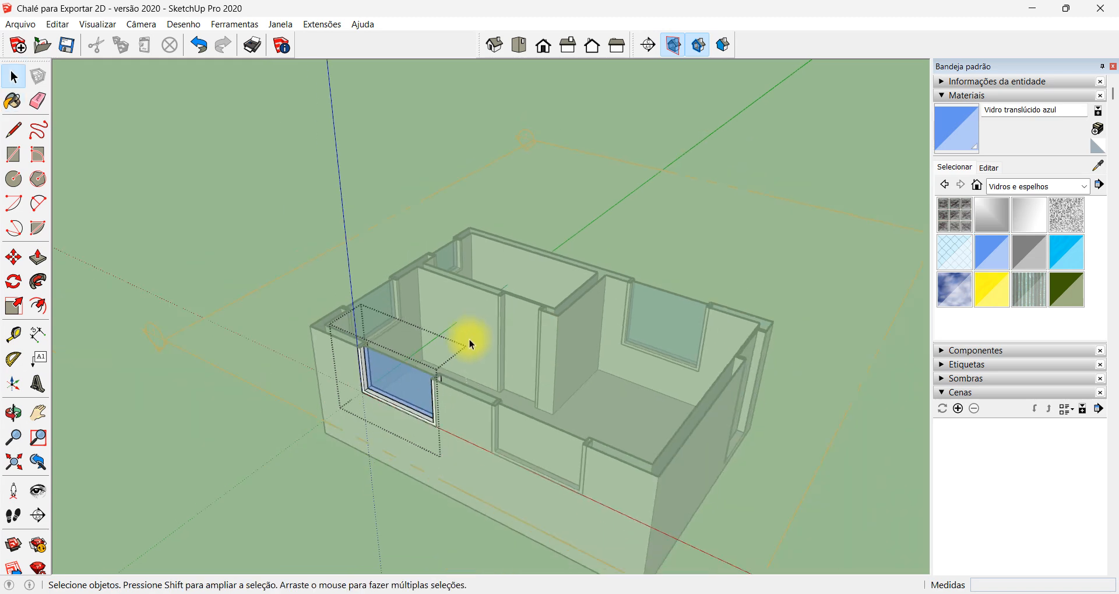
left_click(351, 465)
Paint the glass pane of the two-window wall's remaining window, nearer the entrance wall, with Vidro translúcido azul
scroll(549, 422, "up", 4)
double_click(530, 447)
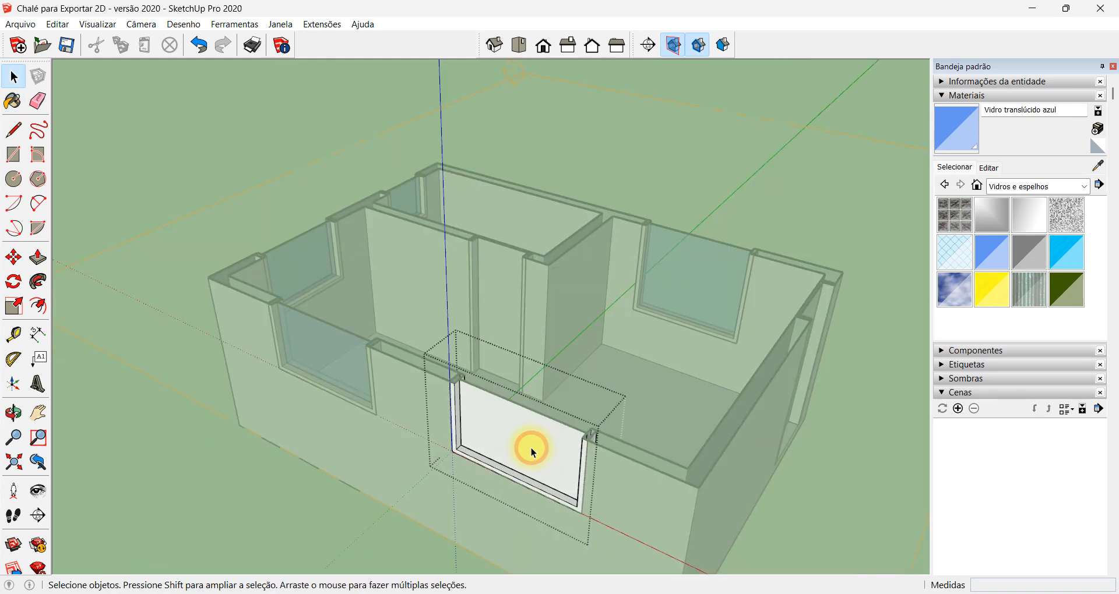
left_click(530, 439)
left_click(991, 251)
left_click(548, 447)
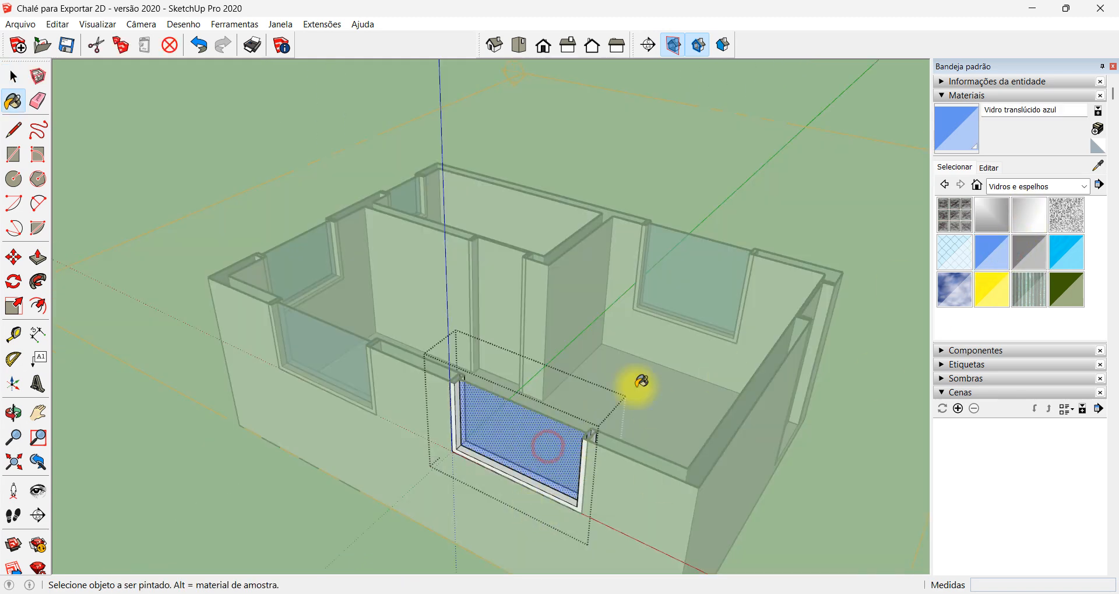
key("space")
left_click(639, 315)
left_click(770, 183)
Move the section plane up about 0.46 m so that it cuts the walls above the window and door frames
scroll(615, 196, "down", 3)
mouse_move(760, 274)
middle_mouse_down()
mouse_move(497, 348)
mouse_move(655, 280)
mouse_move(892, 390)
middle_mouse_up()
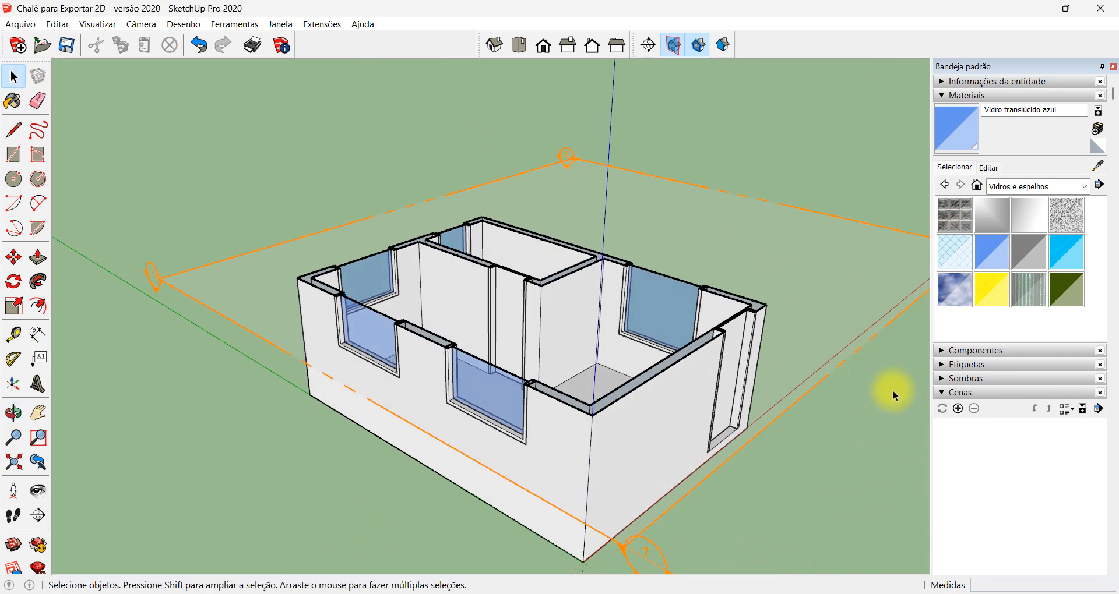
key("m")
key("ctrl+a")
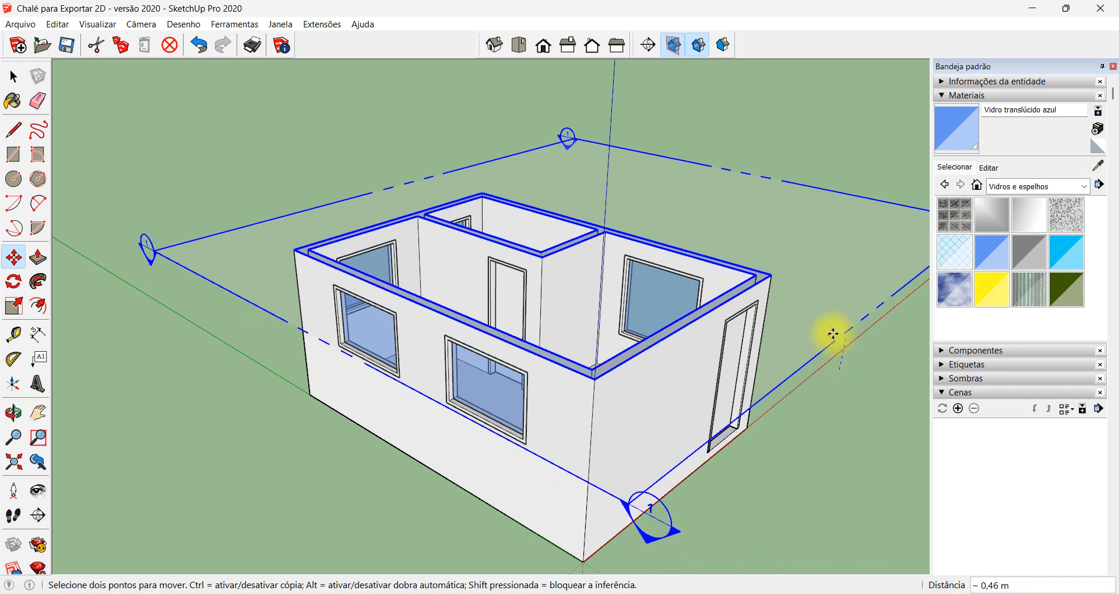
Rotate the entrance door leaf 90 degrees about its hinge-side upper corner so that it stands open into the large room
middle_click_drag(250, 207, 419, 264)
scroll(474, 212, "up", 5)
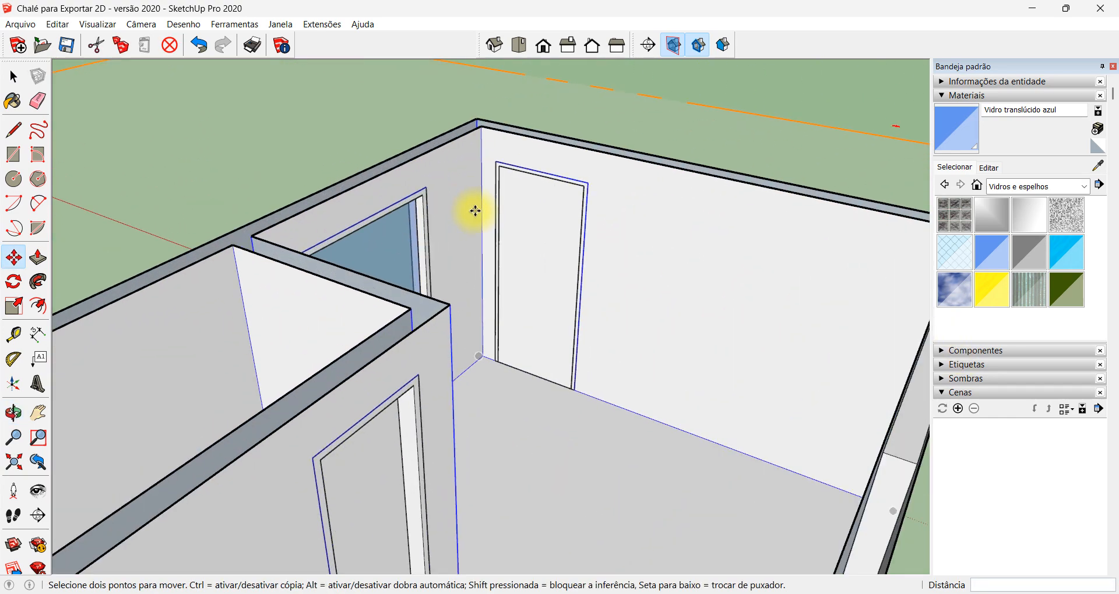
key("space")
left_click(533, 215)
key("q")
scroll(517, 175, "up", 5)
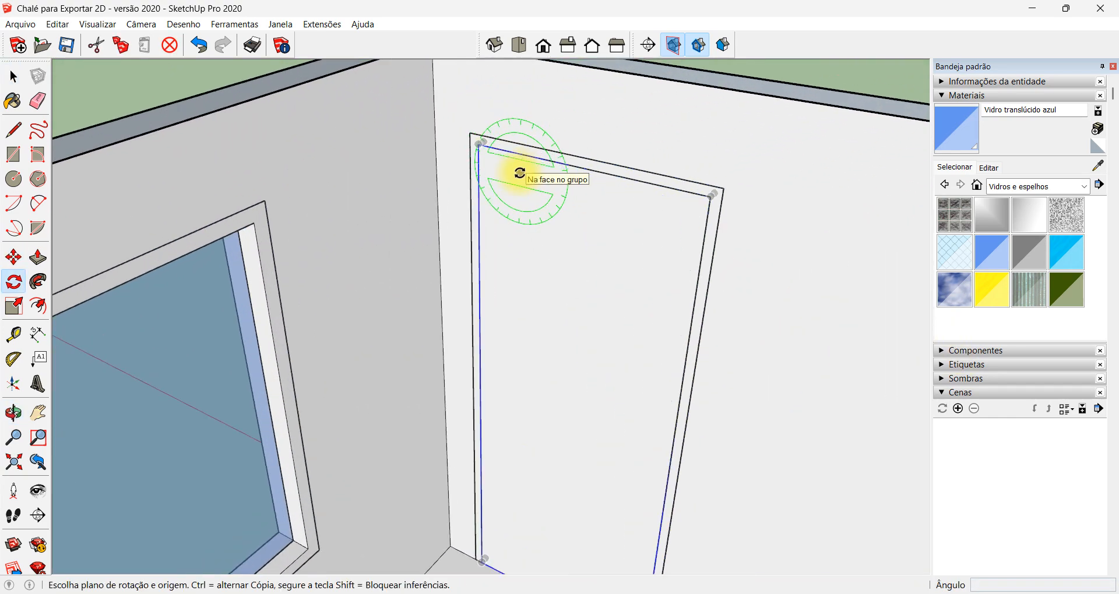
left_click(477, 144)
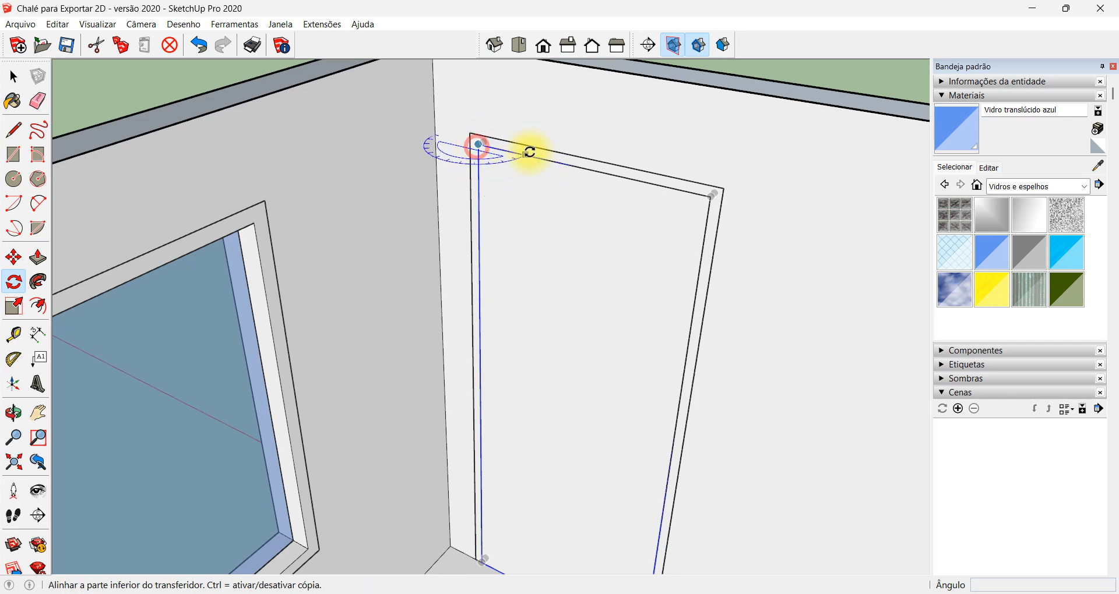
left_click(535, 157)
left_click(523, 183)
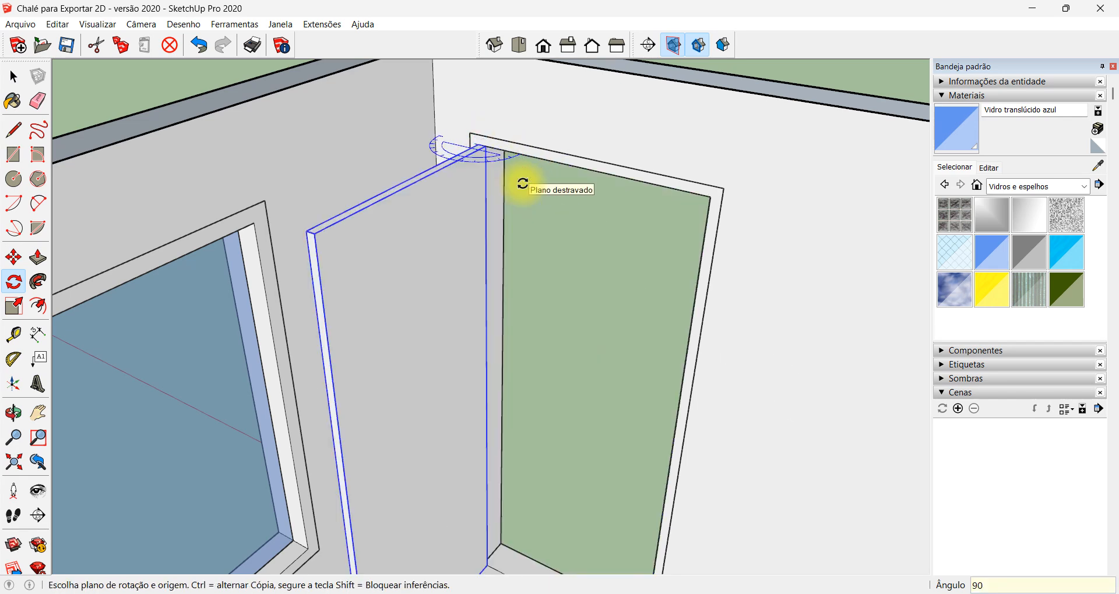
scroll(517, 183, "down", 10)
Rotate the enclosed room's door leaf 90 degrees about its hinge-side upper corner so that it opens into that room
middle_click_drag(232, 420, 674, 457)
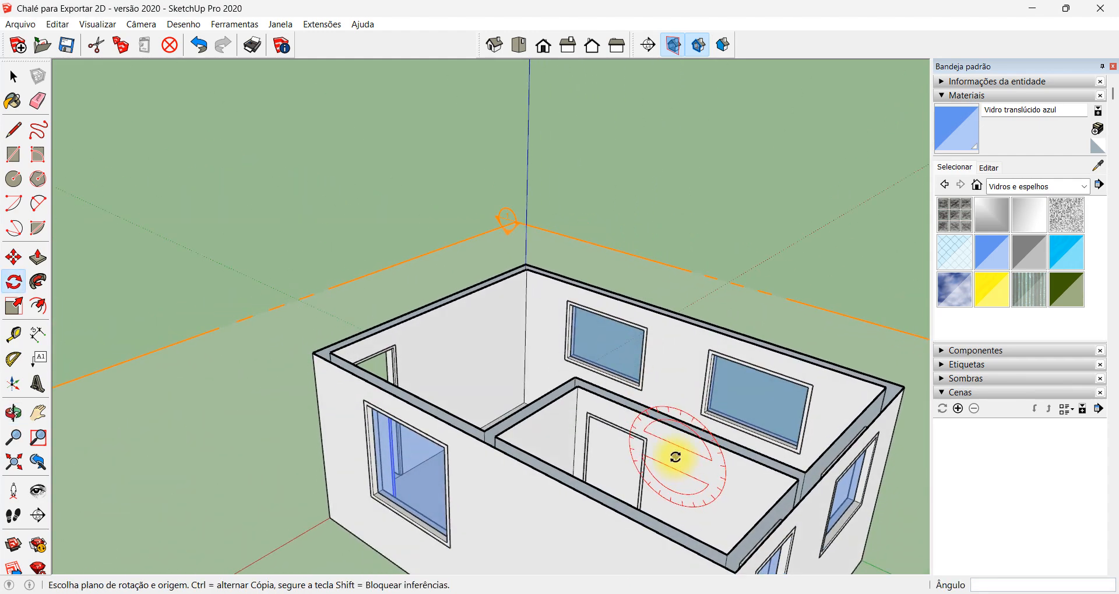
scroll(664, 425, "up", 5)
key("space")
left_click(569, 438)
scroll(569, 438, "up", 2)
key("q")
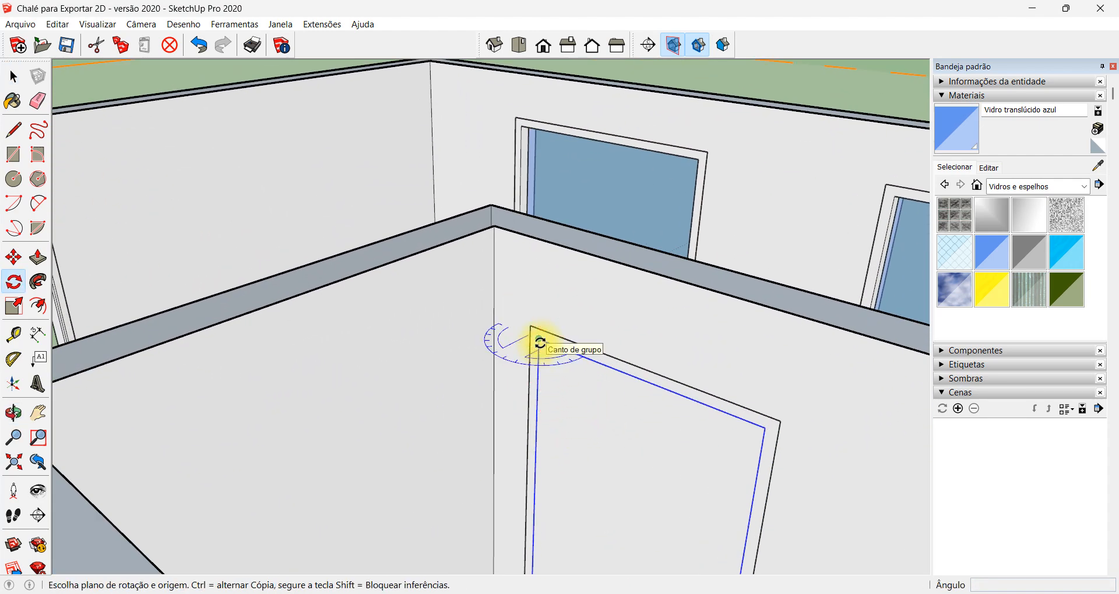
left_click(539, 338)
left_click(611, 377)
type("90")
key("Return")
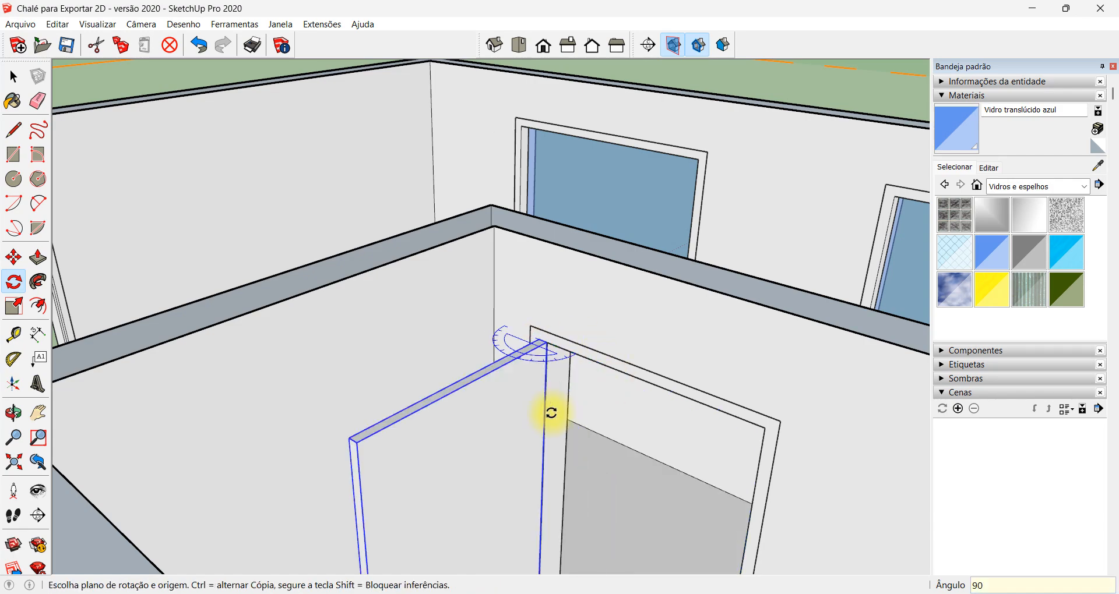
scroll(542, 373, "down", 10)
key("space")
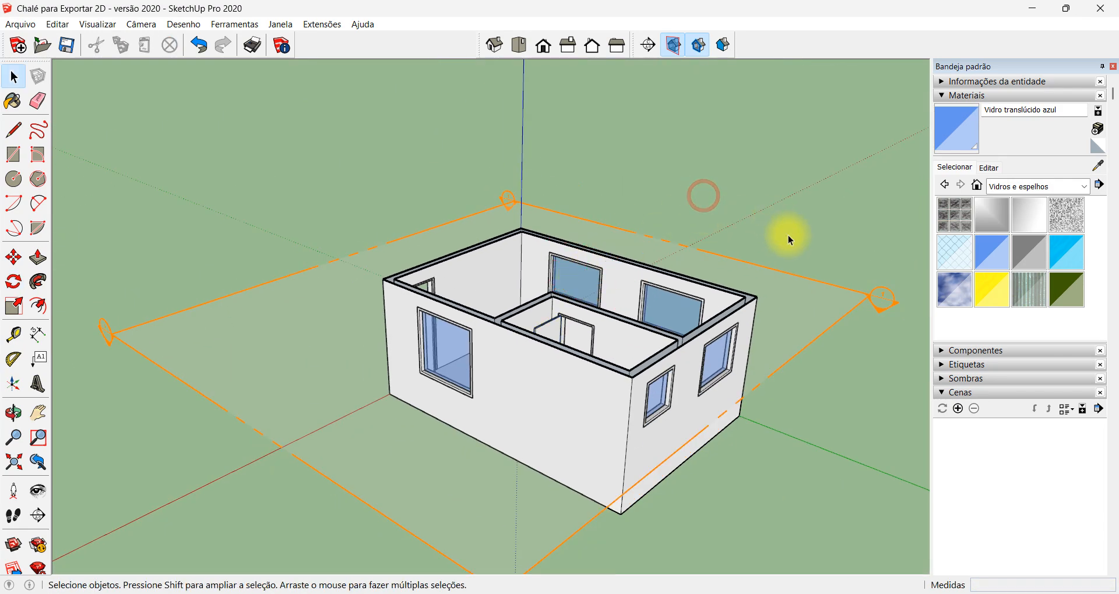
Examine the sectioned chalet from above and its interior through the open entrance door
middle_click_drag(787, 237, 651, 361)
middle_click_drag(578, 308, 542, 497)
scroll(544, 489, "up", 2)
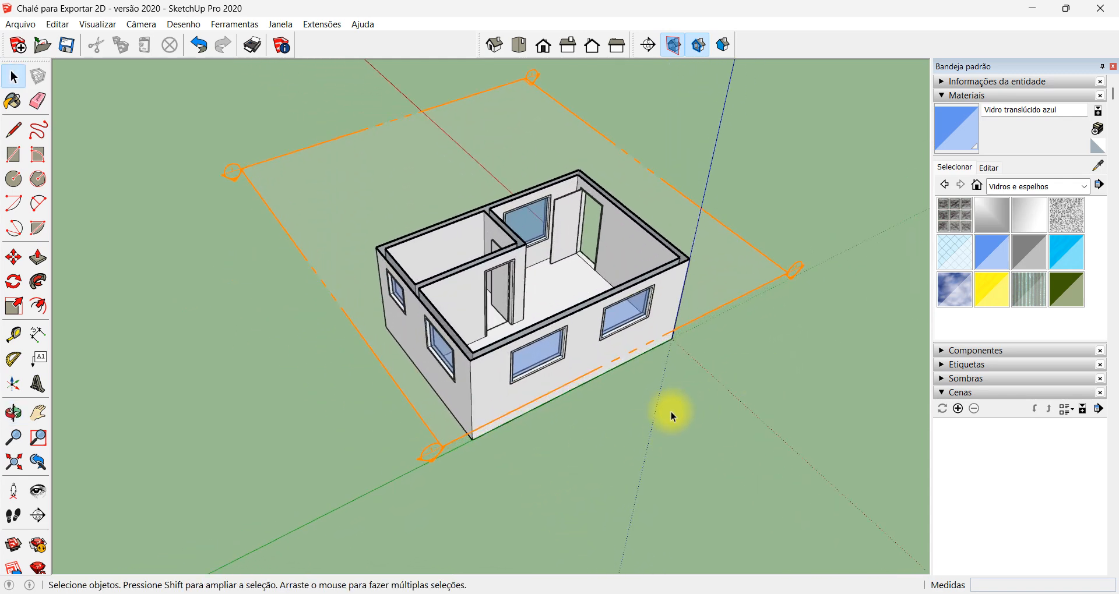
middle_click_drag(842, 270, 391, 273)
scroll(488, 338, "up", 5)
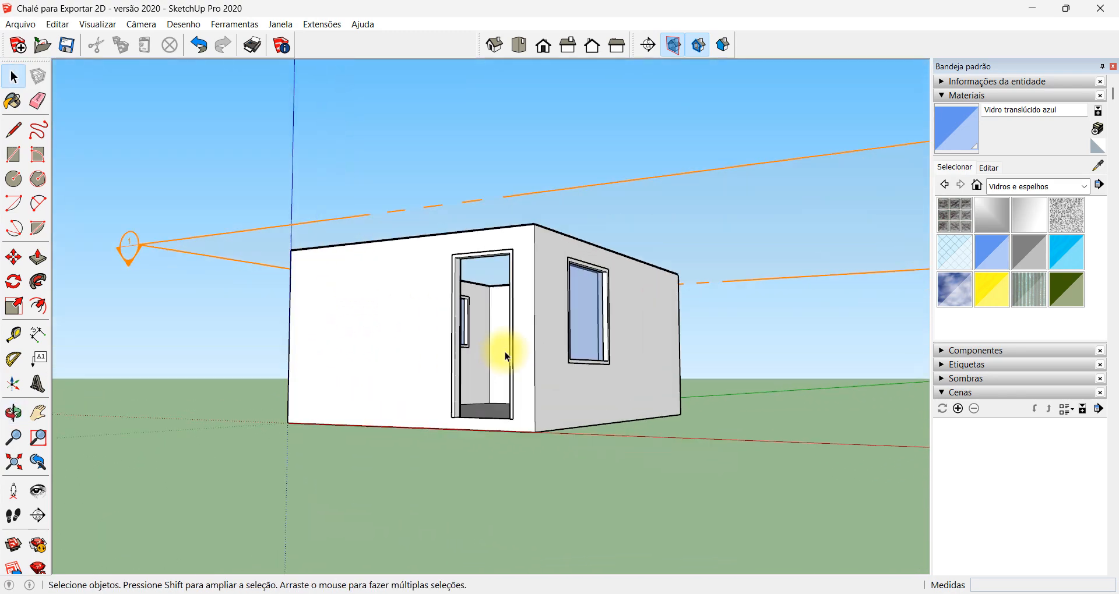
scroll(515, 318, "up", 5)
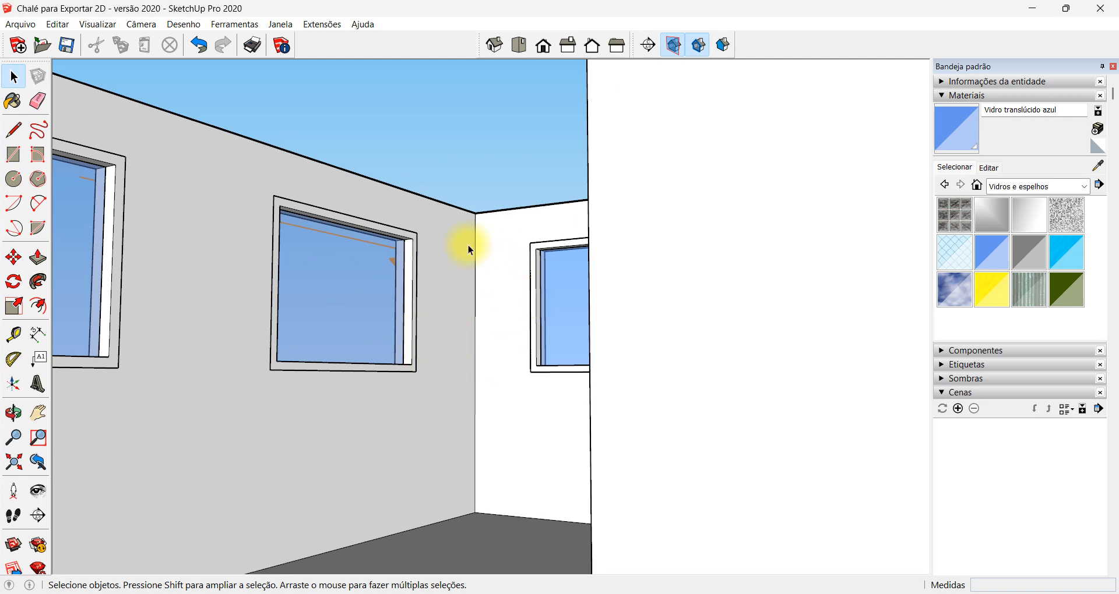
scroll(527, 241, "down", 6)
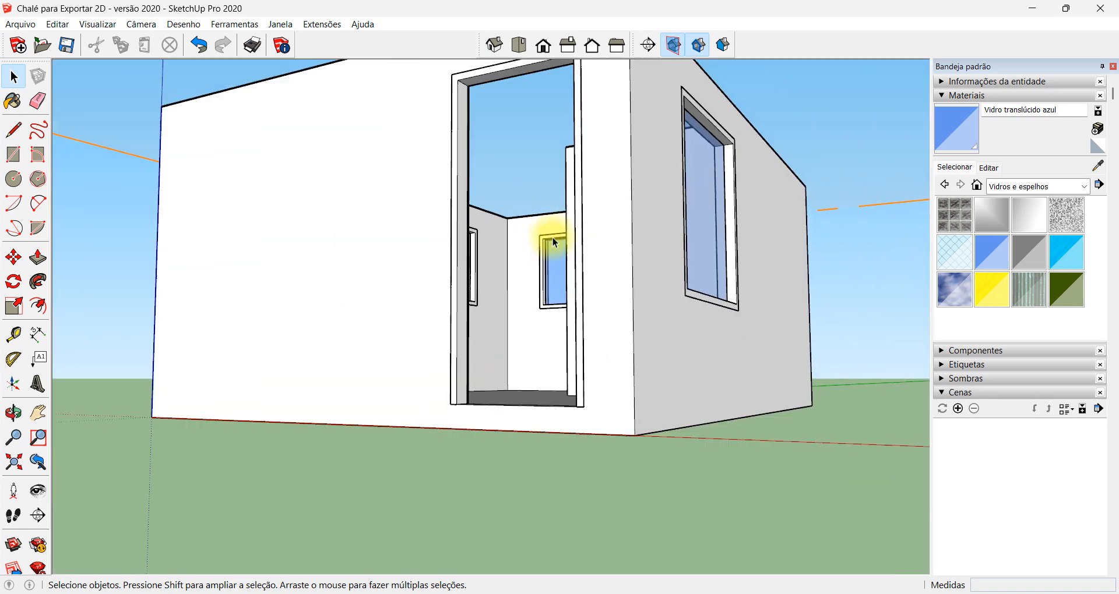
middle_click_drag(549, 242, 488, 266)
scroll(504, 221, "up", 3)
scroll(504, 226, "down", 3)
scroll(475, 389, "up", 4)
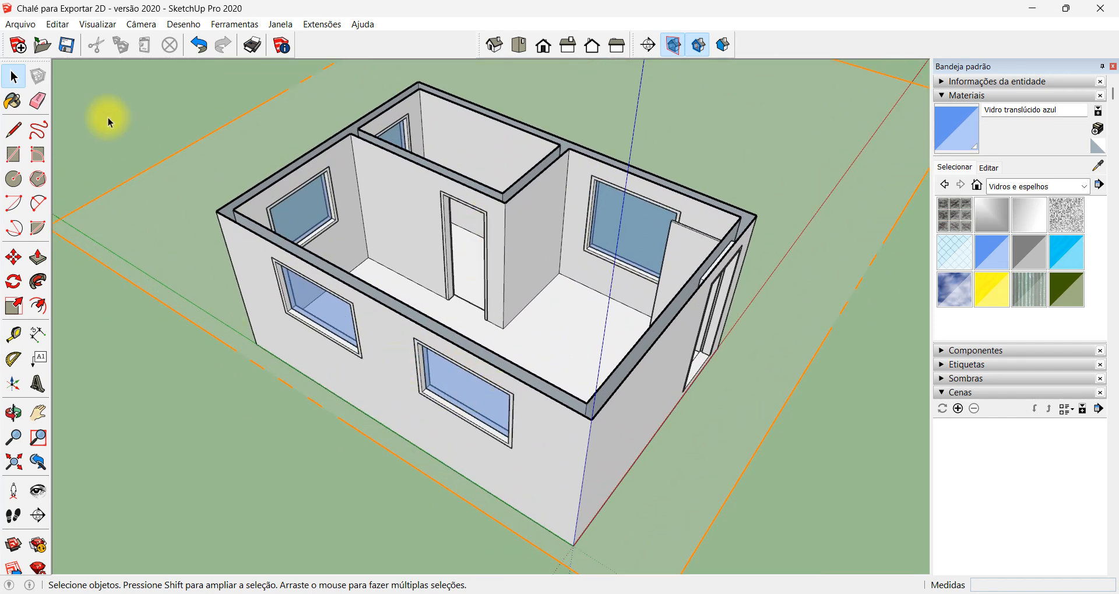
Widen the camera's field of view to about 84.75 degrees with the chalet seen from above
left_click(148, 25)
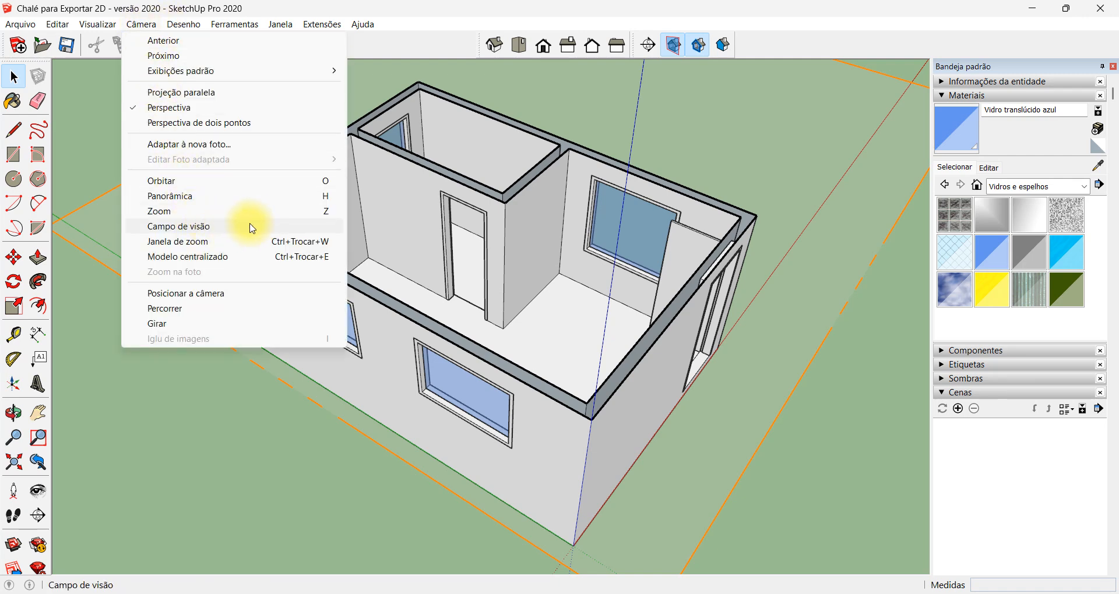
left_click(289, 232)
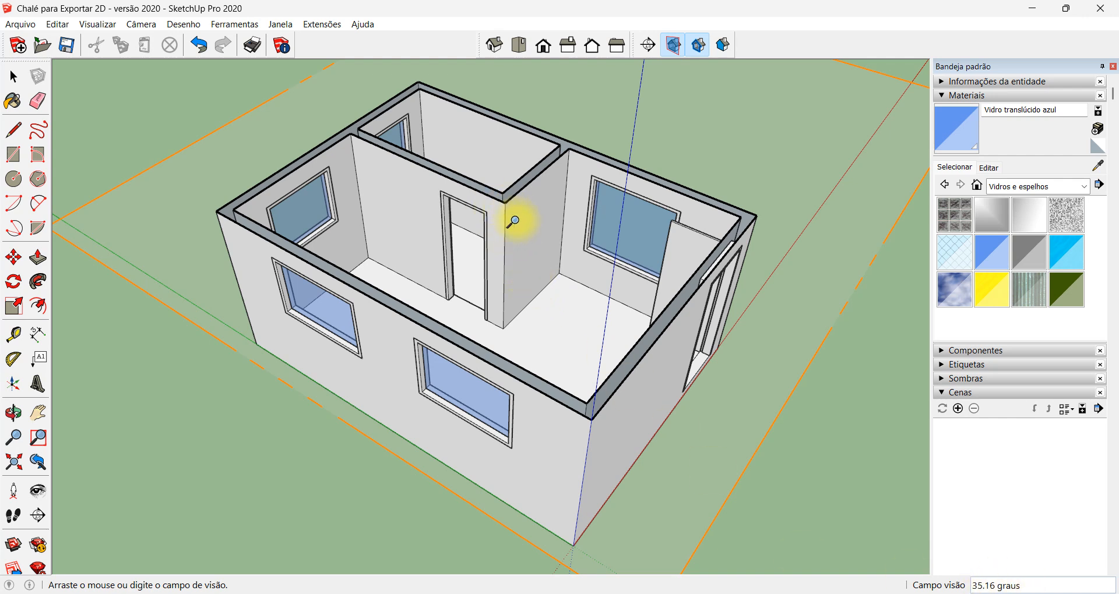
left_click_drag(513, 221, 571, 433)
left_click_drag(572, 438, 575, 448, "shift")
scroll(509, 293, "down", 4)
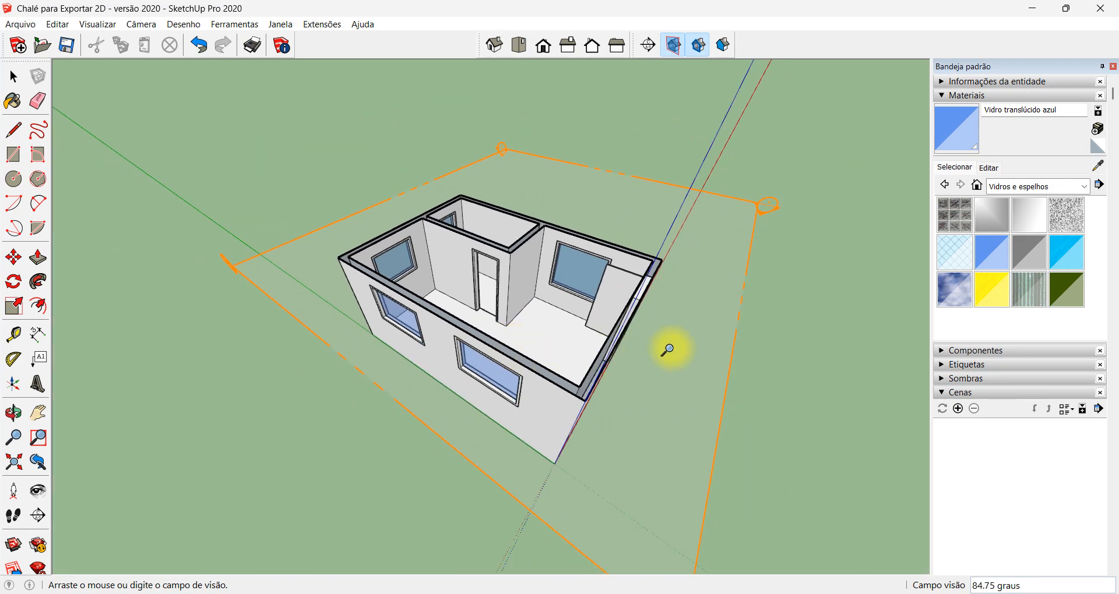
Bring the camera through the entrance into the large room and widen the field of view to about 116 degrees
middle_click_drag(667, 349, 308, 272)
middle_click_drag(516, 478, 496, 421)
scroll(513, 419, "up", 10)
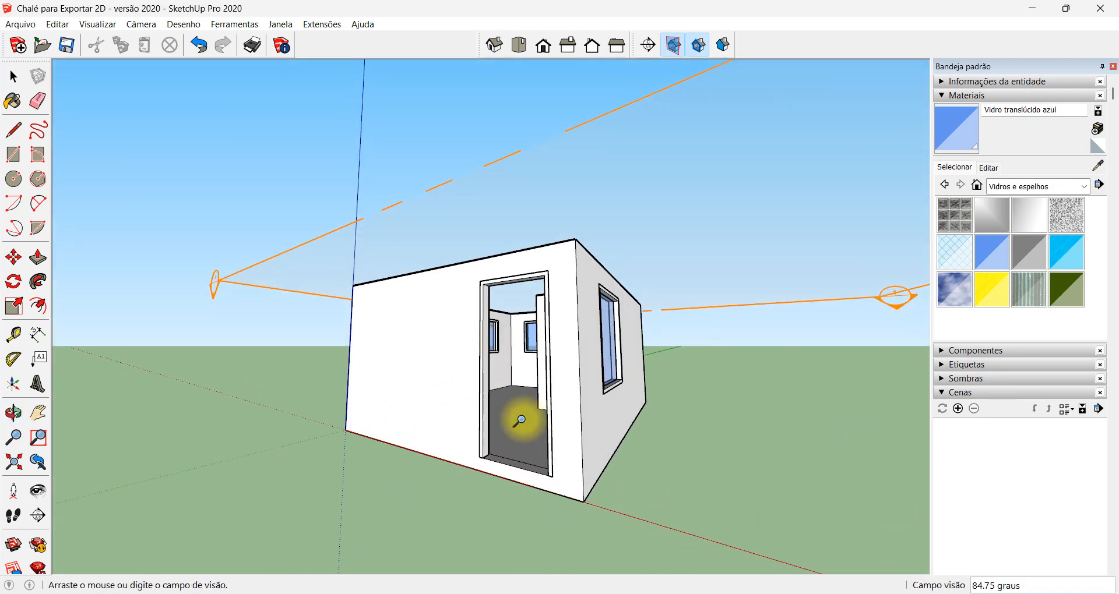
scroll(500, 350, "up", 3)
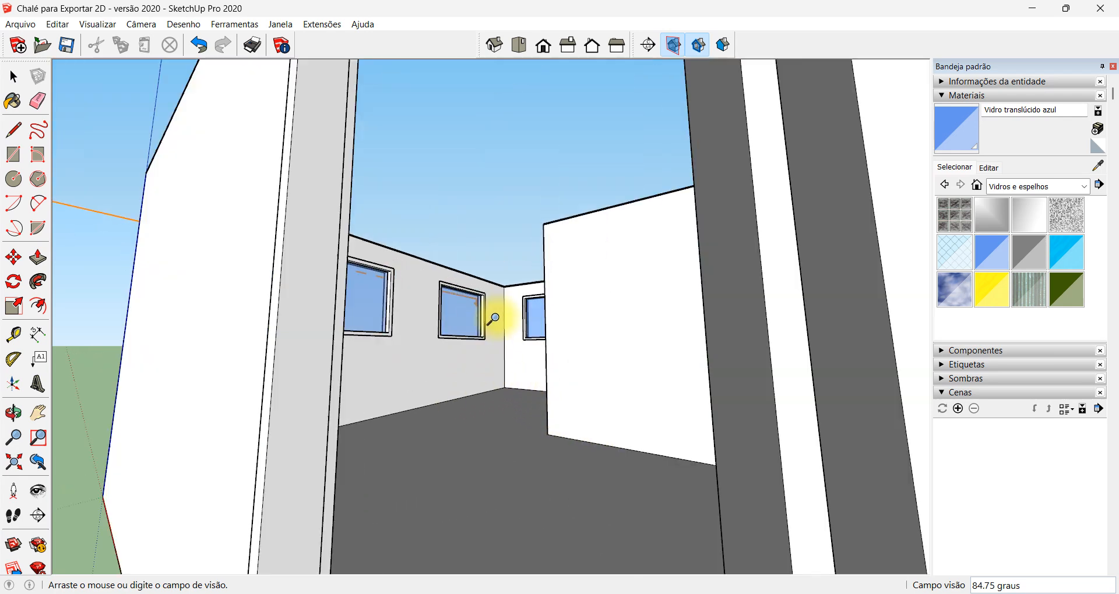
scroll(518, 316, "up", 3)
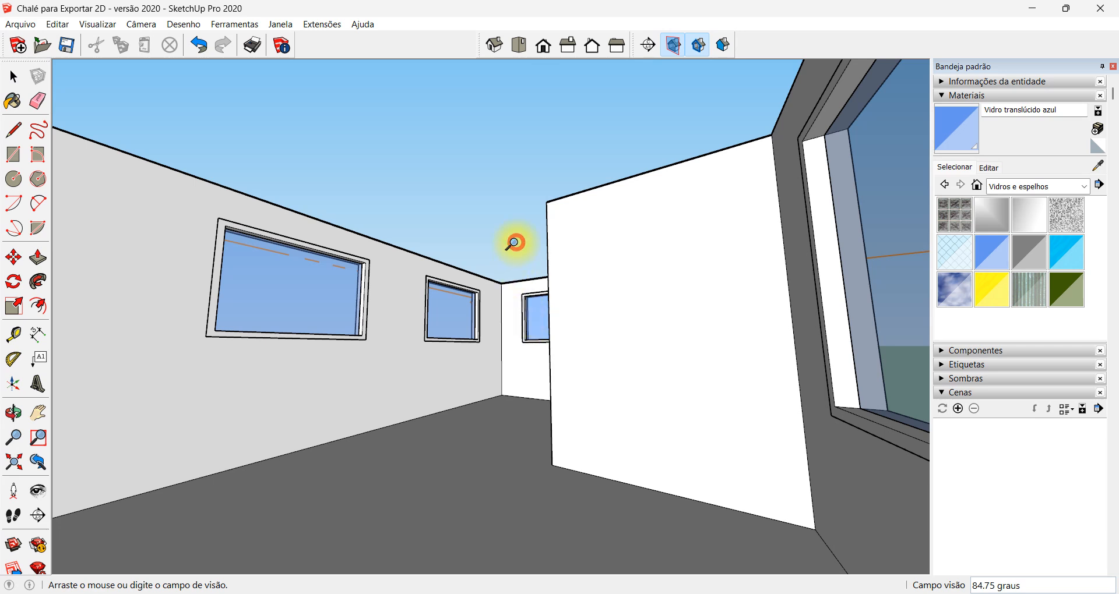
left_click_drag(515, 242, 528, 324, "shift")
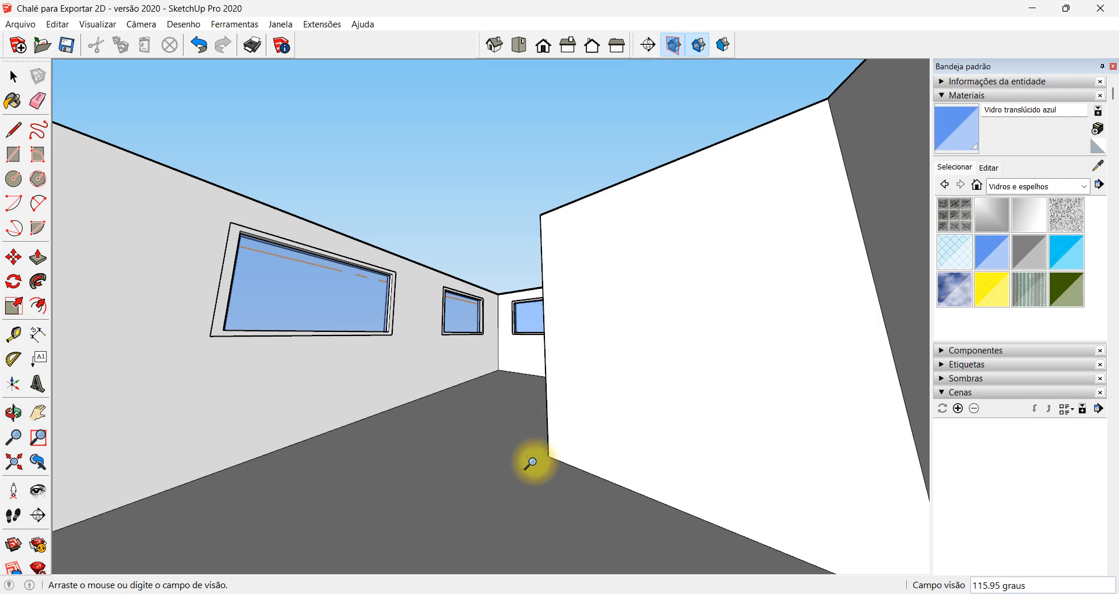
Narrow the field of view to about 70 degrees and return to an overhead view of the sectioned chalet
left_click_drag(531, 463, 550, 342, "shift")
scroll(514, 272, "down", 3)
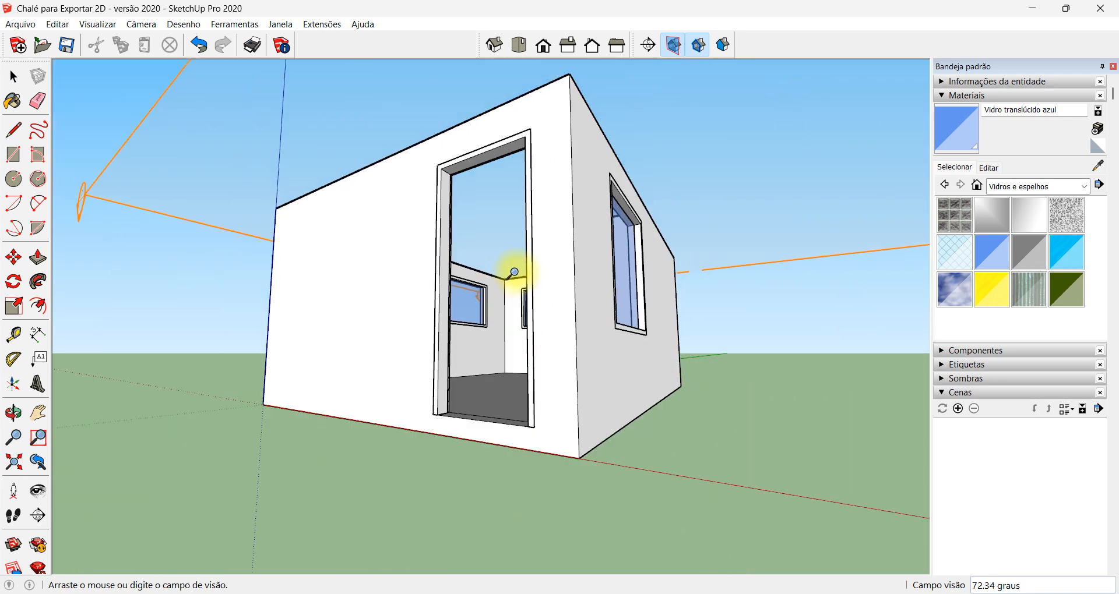
scroll(514, 272, "down", 3)
middle_click_drag(511, 272, 529, 500)
middle_click_drag(542, 300, 531, 358)
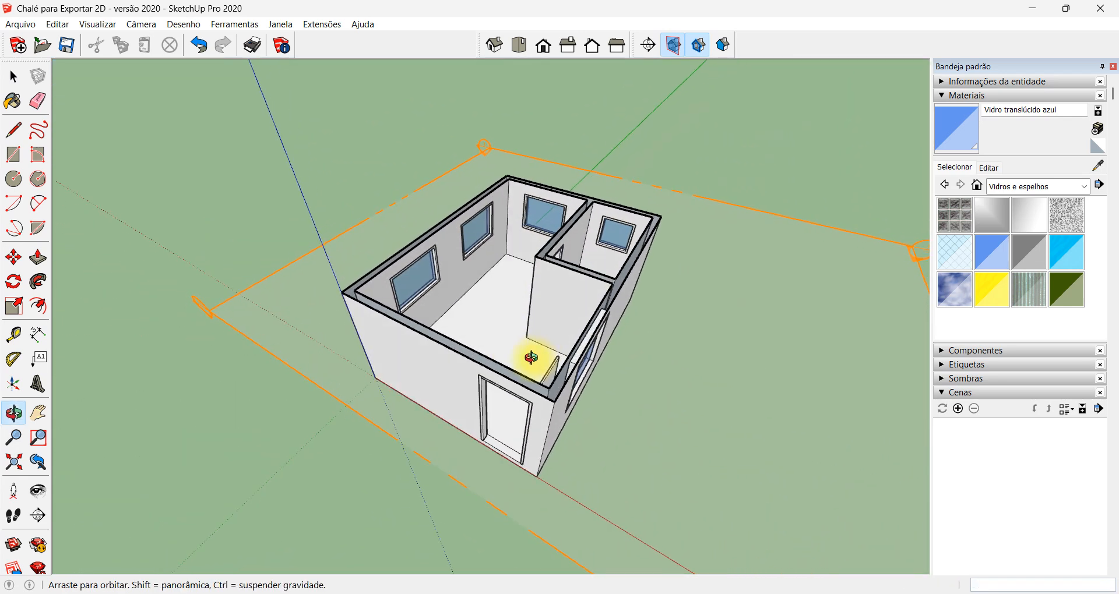
scroll(549, 315, "up", 3)
left_click_drag(506, 289, 507, 281)
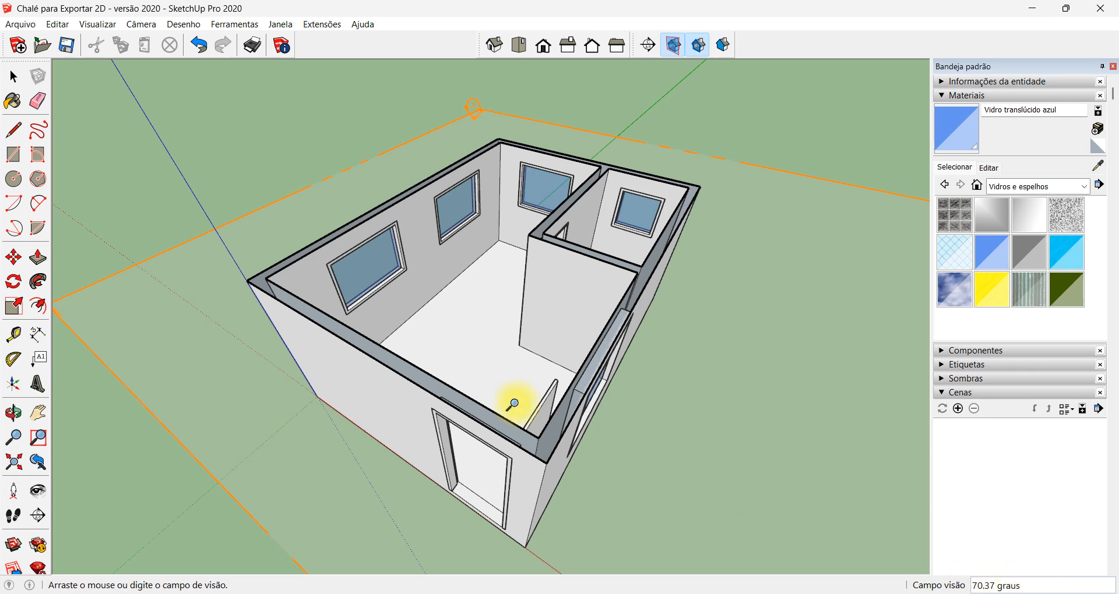
left_click_drag(535, 303, 505, 290)
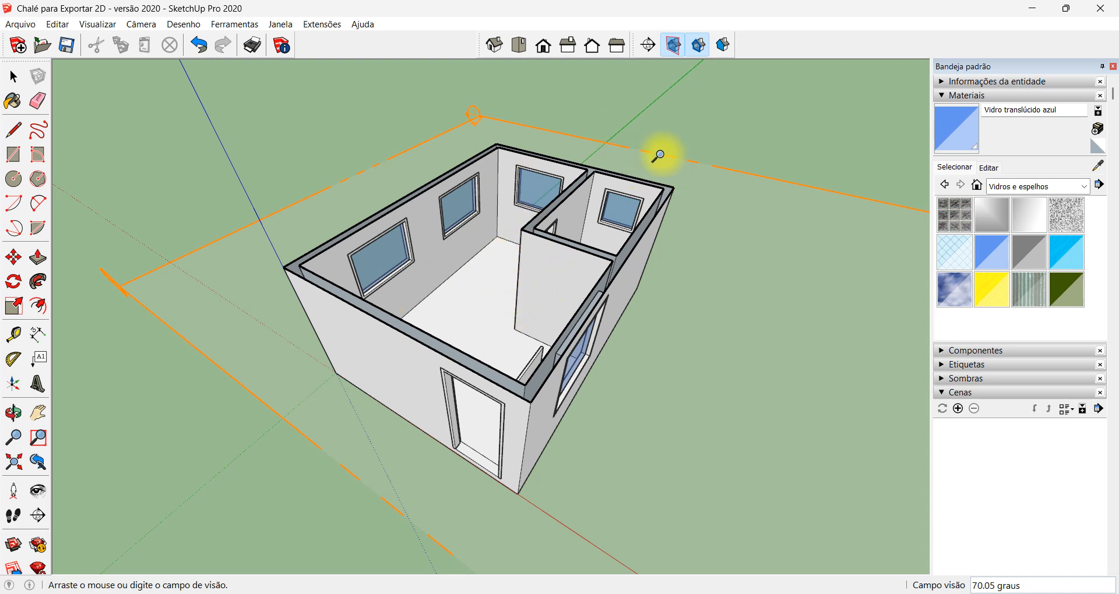
Hide the section plane's outline and markers around the chalet
left_click(674, 44)
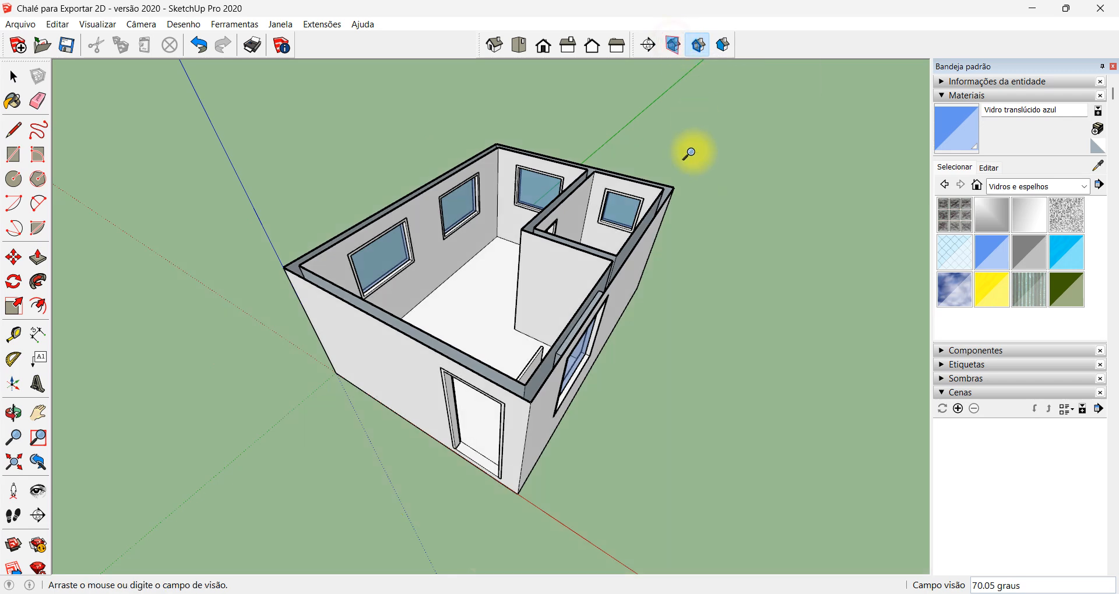
Display the section plane and its cut around the chalet, and orbit to see the open interior from the opposite side
left_click(701, 37)
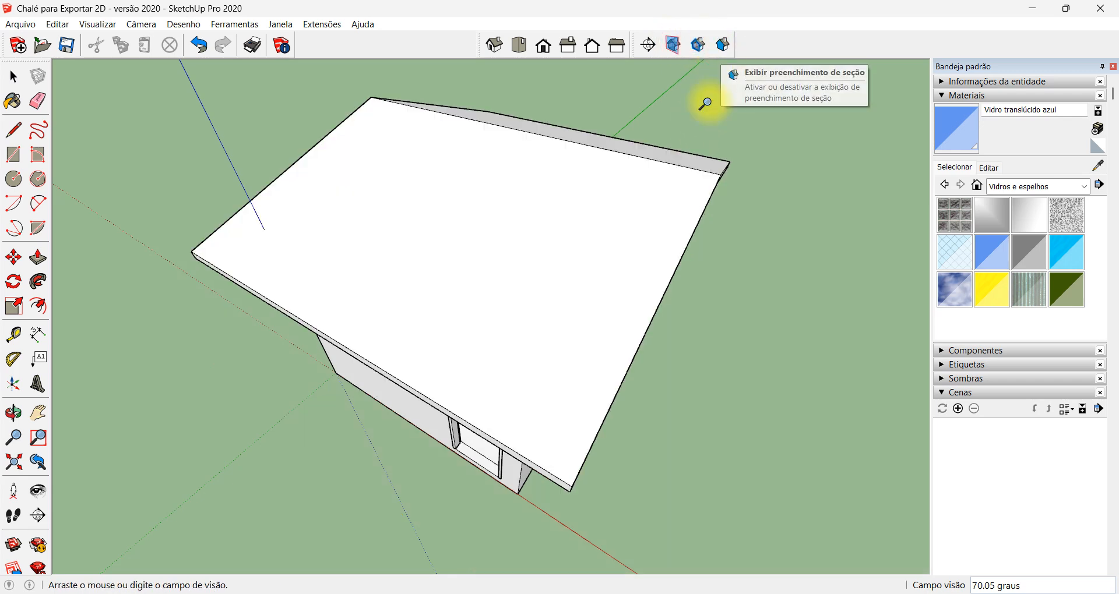
key("o")
left_click_drag(618, 499, 597, 251)
key("z")
left_click(674, 42)
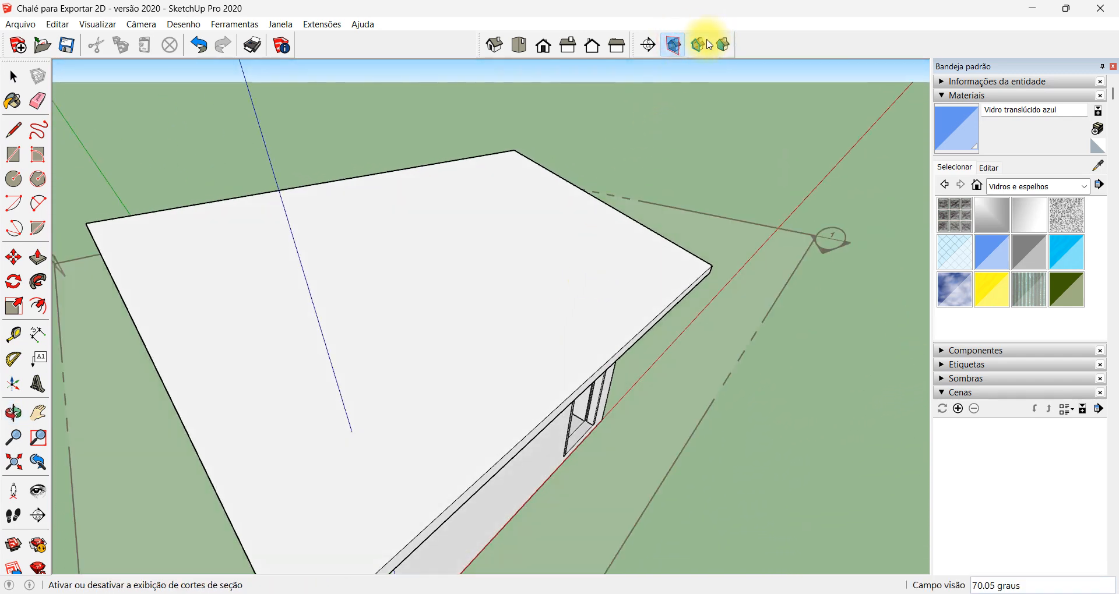
left_click(698, 44)
middle_click_drag(710, 167, 465, 457)
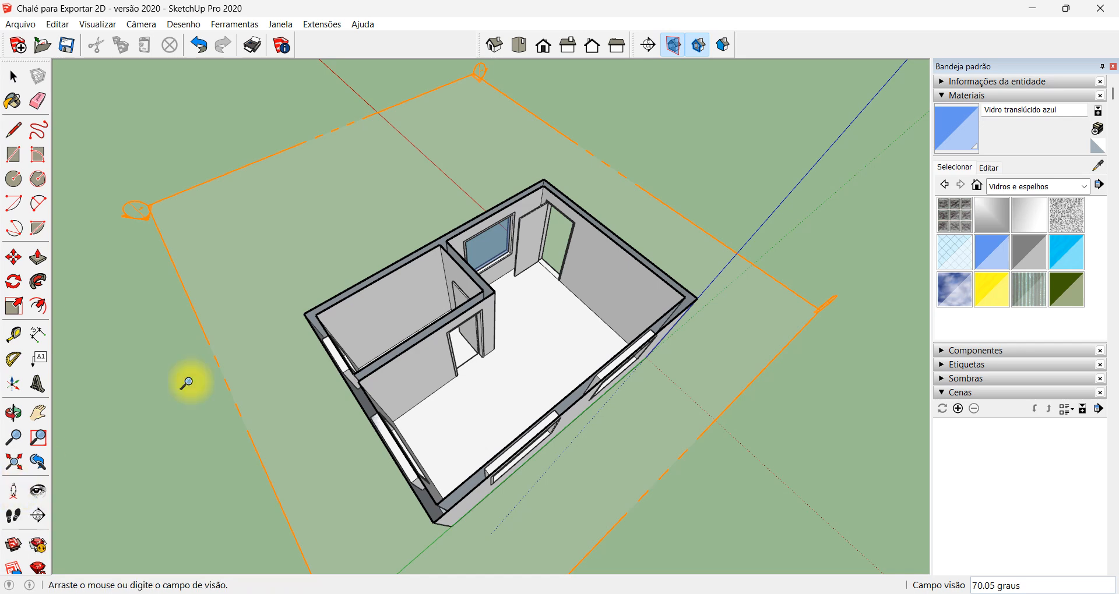
Place a standing camera on the floor just inside the entrance door with the Position Camera tool
left_click(12, 492)
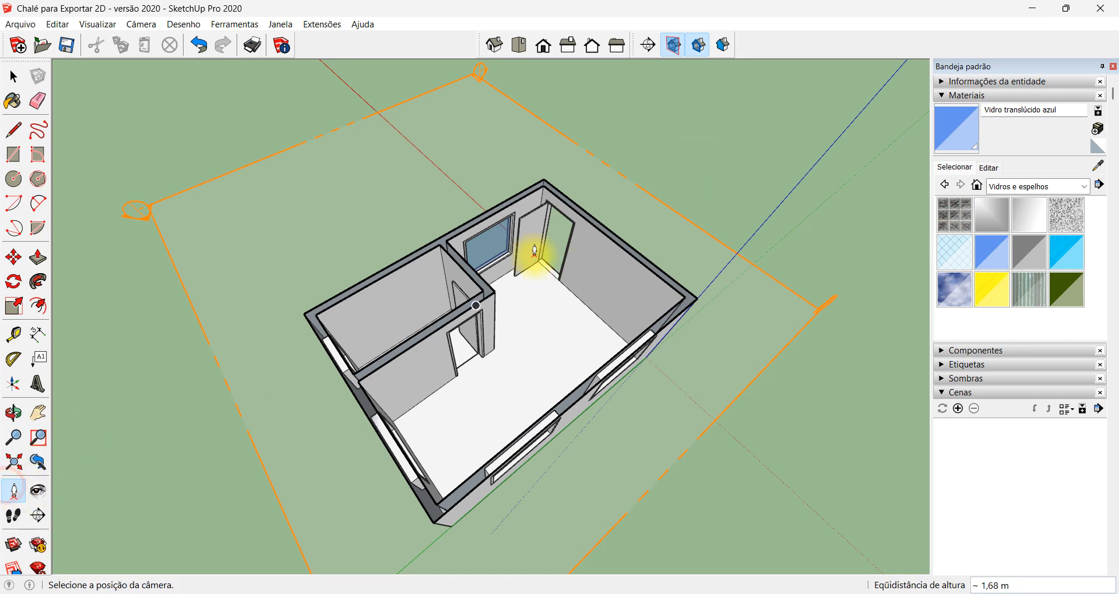
scroll(516, 259, "up", 5)
scroll(560, 263, "up", 2)
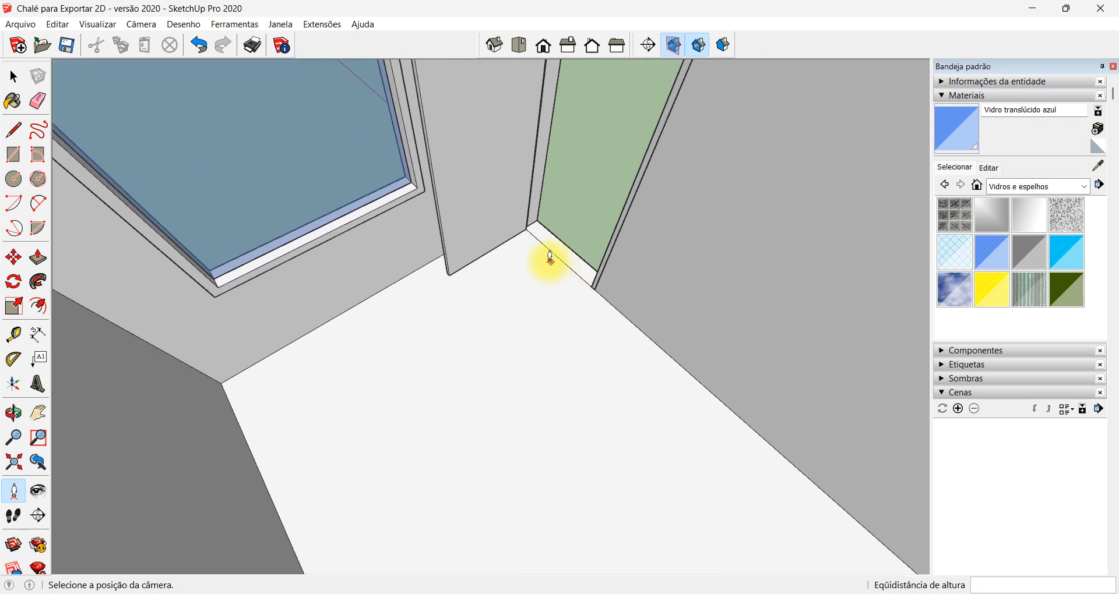
left_click(531, 248)
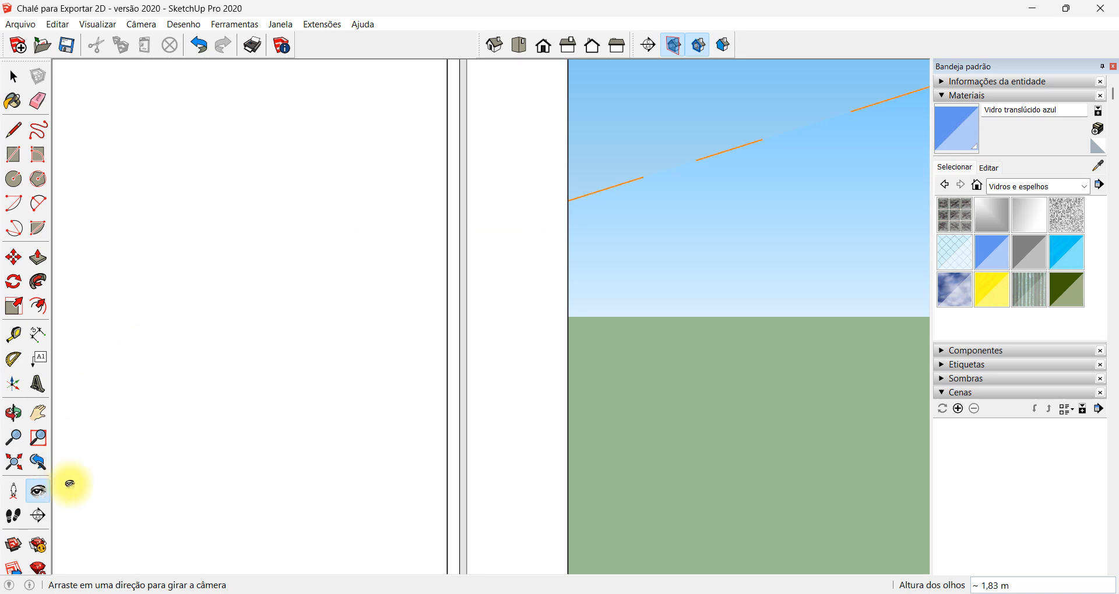
Turn the standing camera to face the large room's windows and white partition, and collapse the material settings
left_click(41, 497)
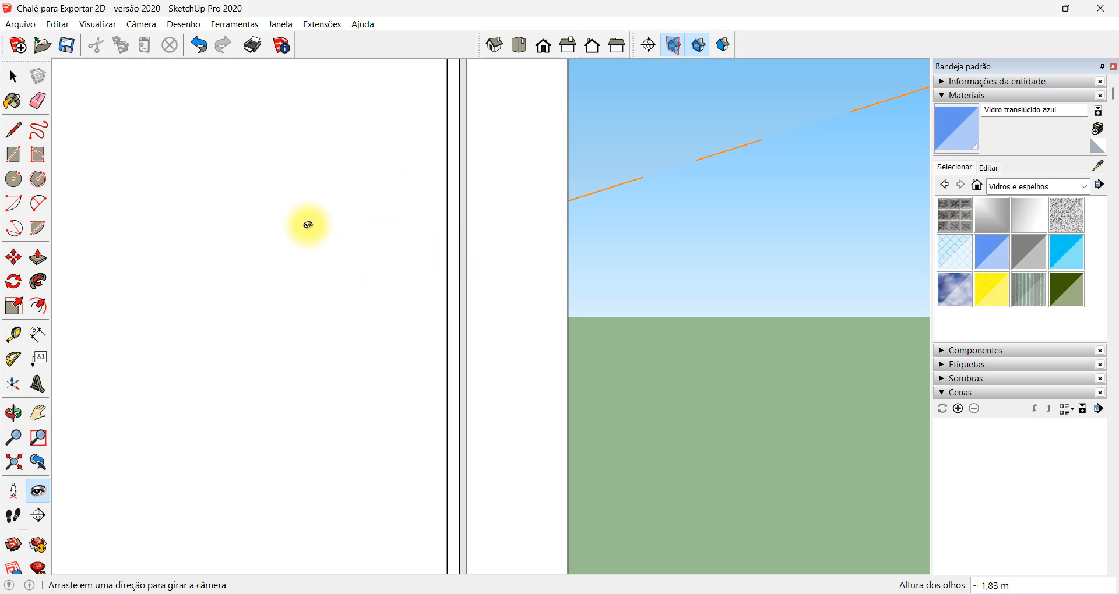
right_click(345, 47)
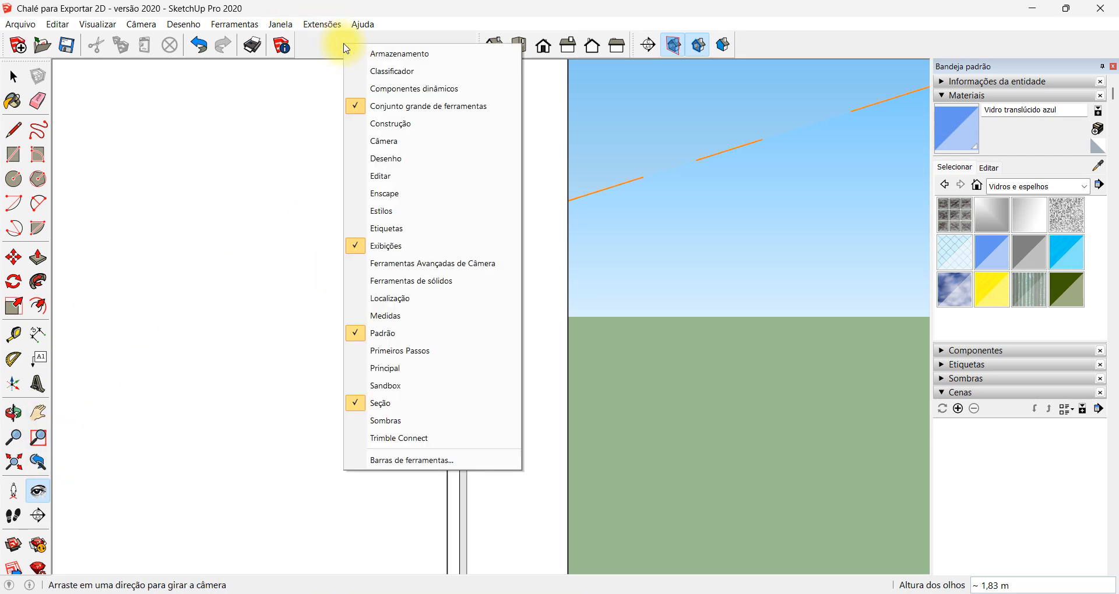
left_click(772, 47)
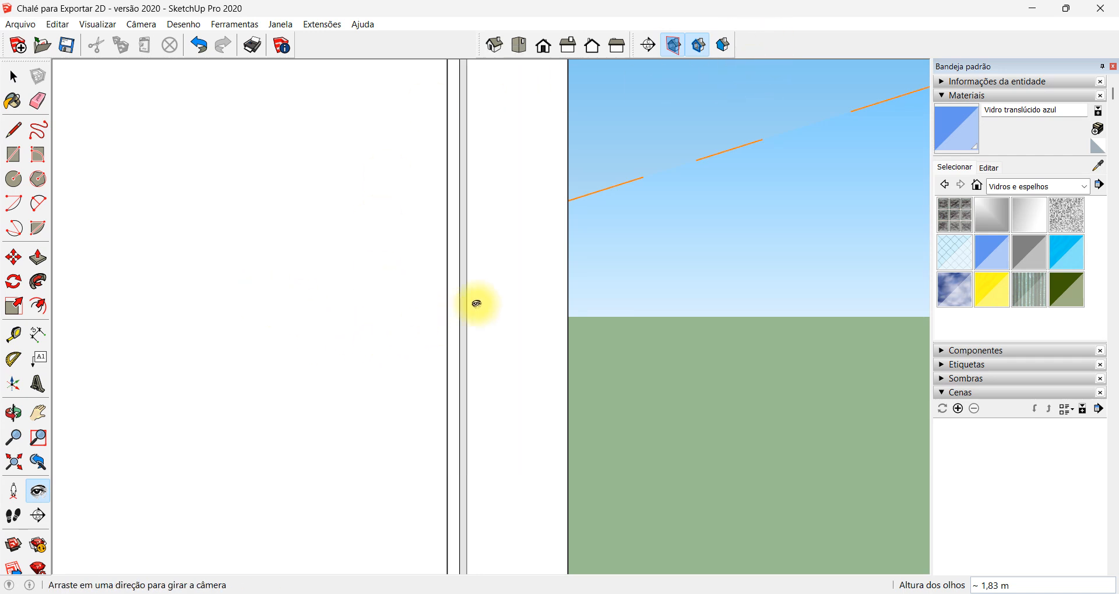
left_click_drag(532, 257, 617, 189)
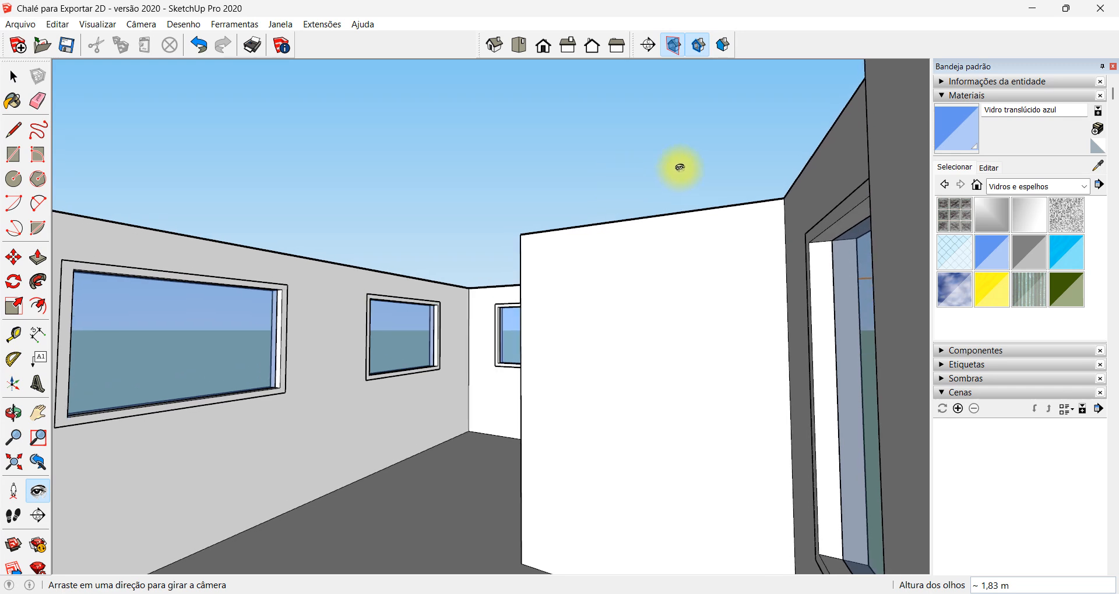
left_click_drag(627, 211, 629, 196)
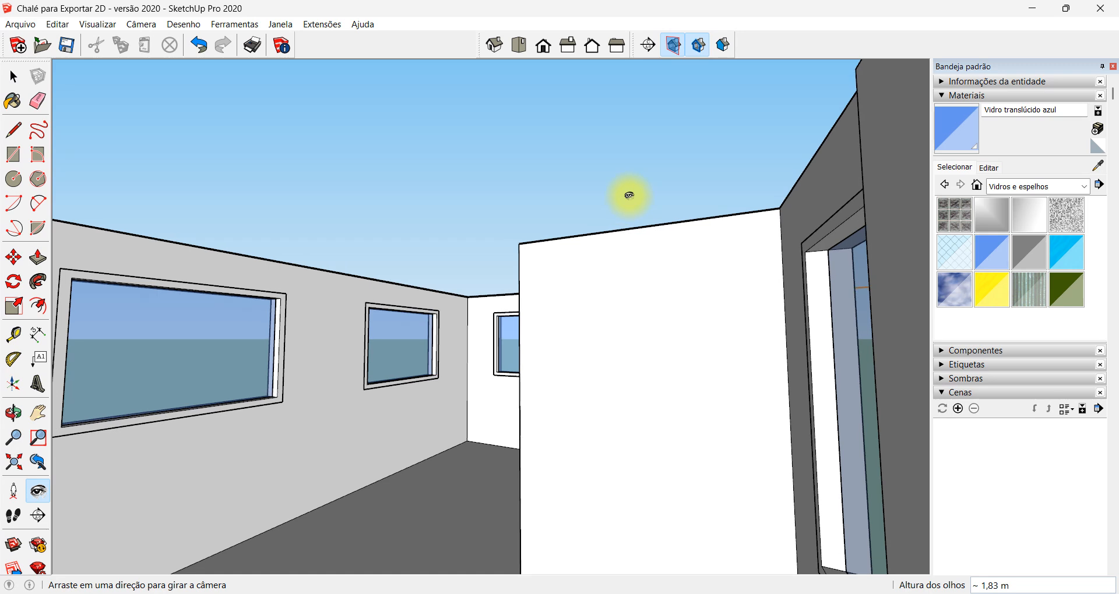
left_click(943, 97)
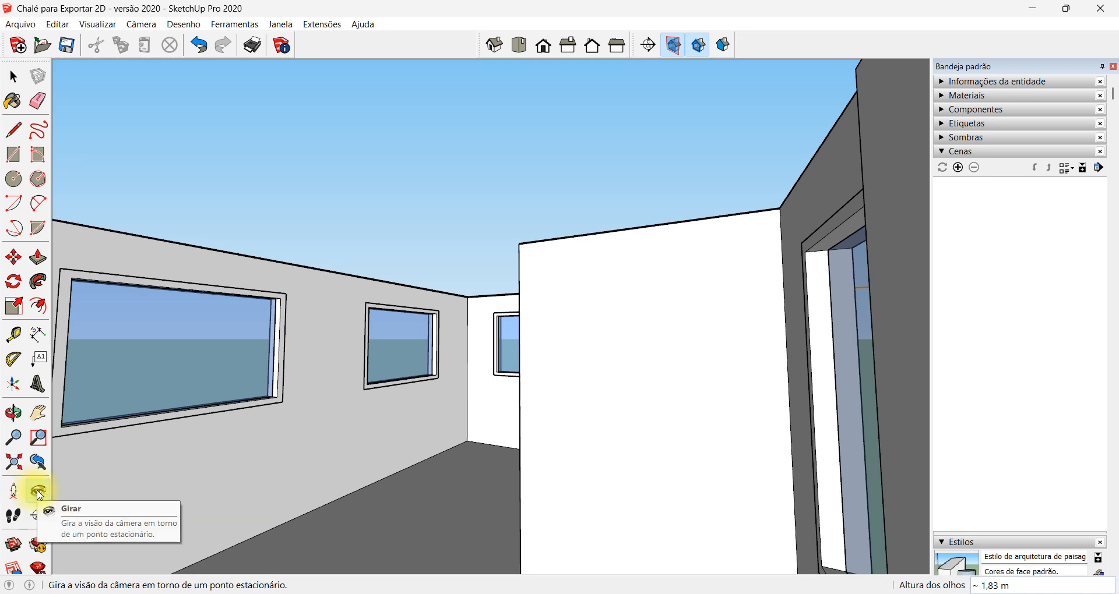
Level the interior view of the large room and turn off both the section cut and the section plane display
left_click_drag(73, 476, 455, 399)
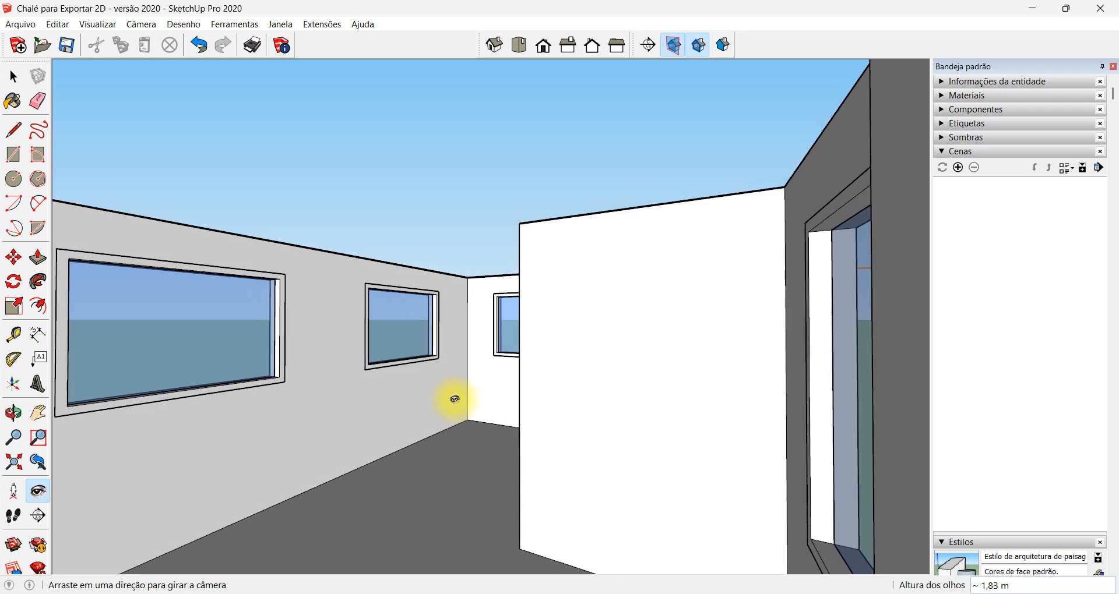
left_click(698, 45)
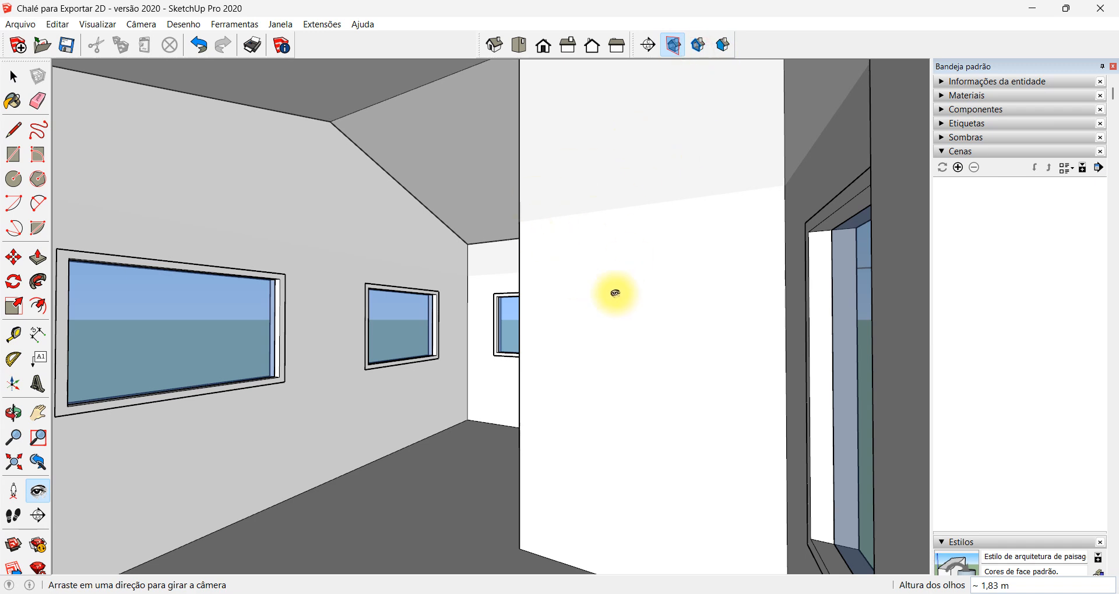
left_click(672, 47)
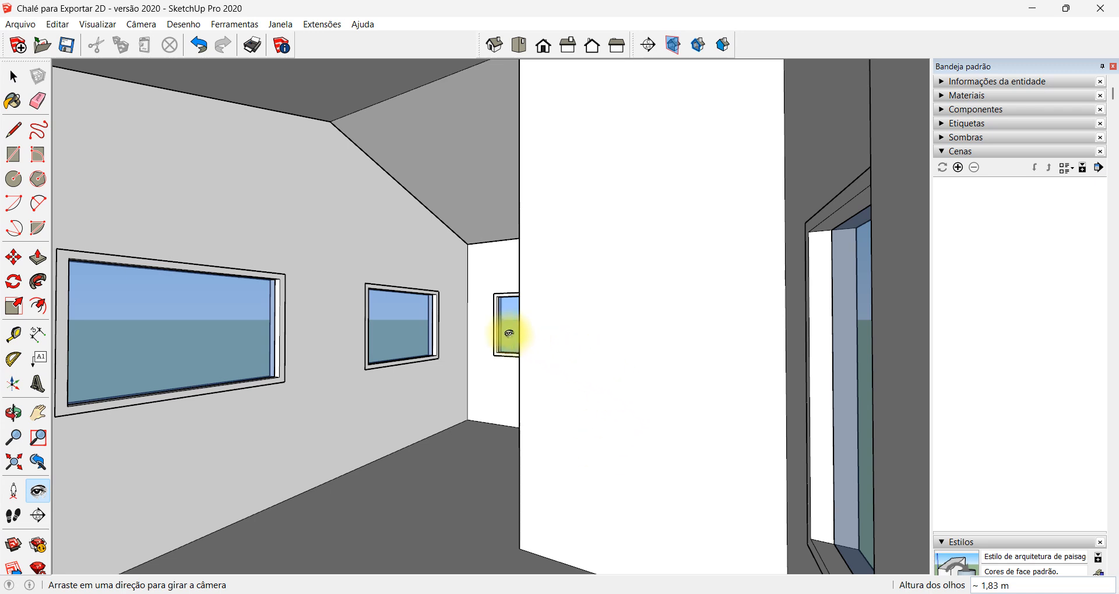
Move the camera back outside the entrance and add this view as a scene, saving the style changes as a new style
key("z")
left_click_drag(482, 250, 515, 368)
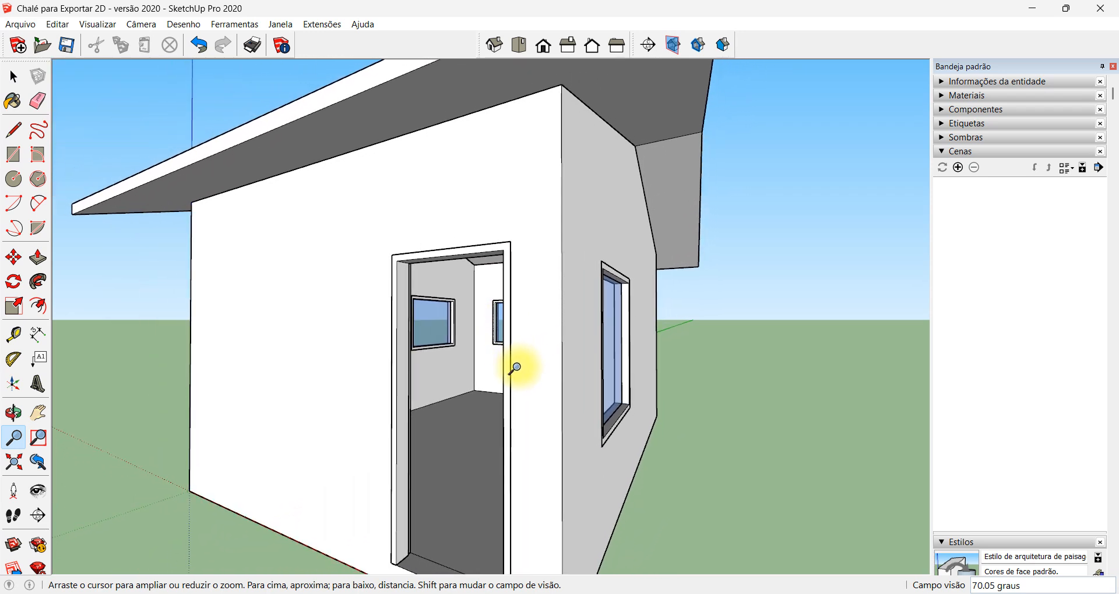
left_click(958, 167)
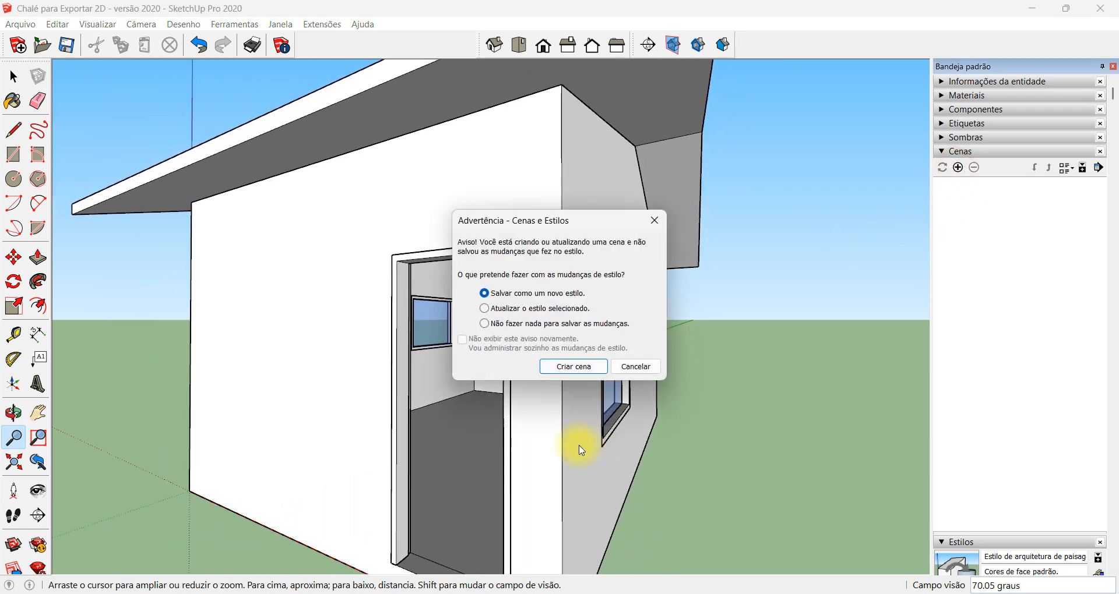
left_click(567, 367)
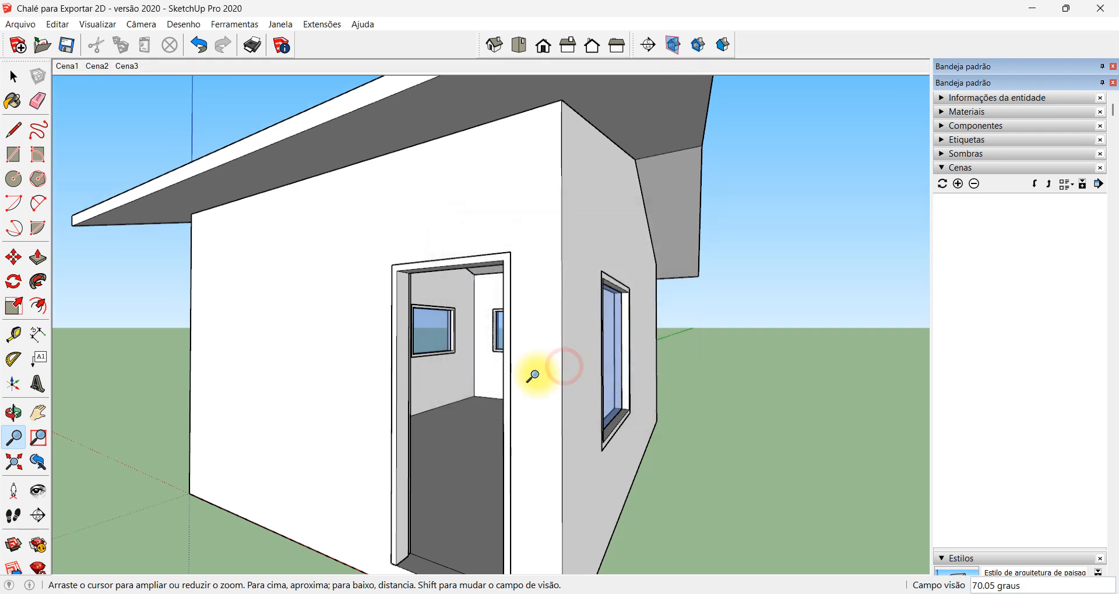
Move the camera into the large room, add a second scene there, and preview the transition between both scenes
left_click_drag(490, 399, 499, 300)
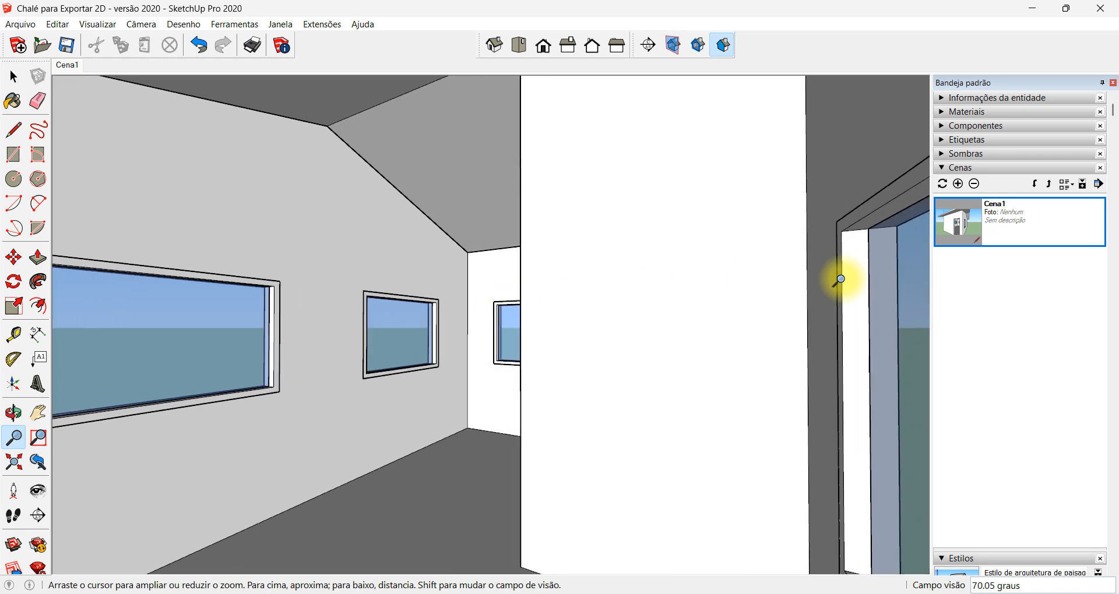
left_click(959, 185)
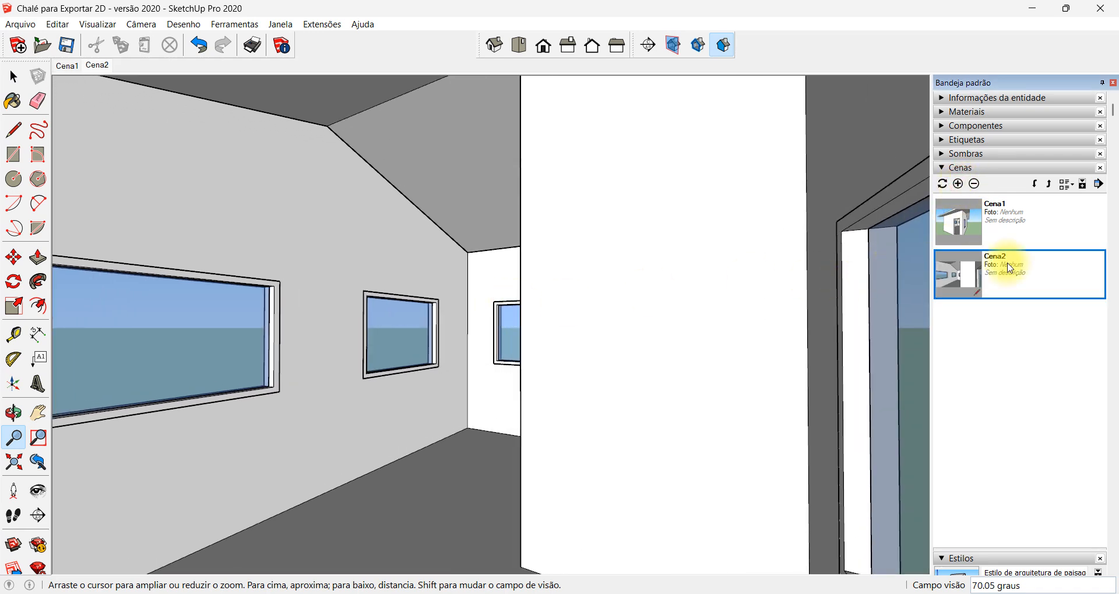
left_click(1023, 226)
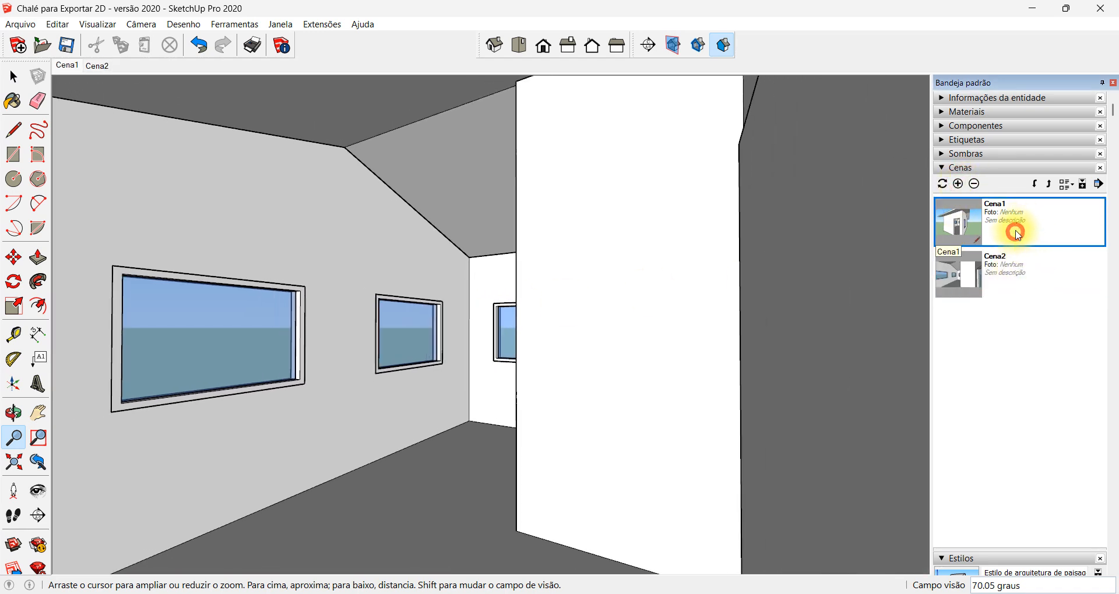
double_click(1022, 269)
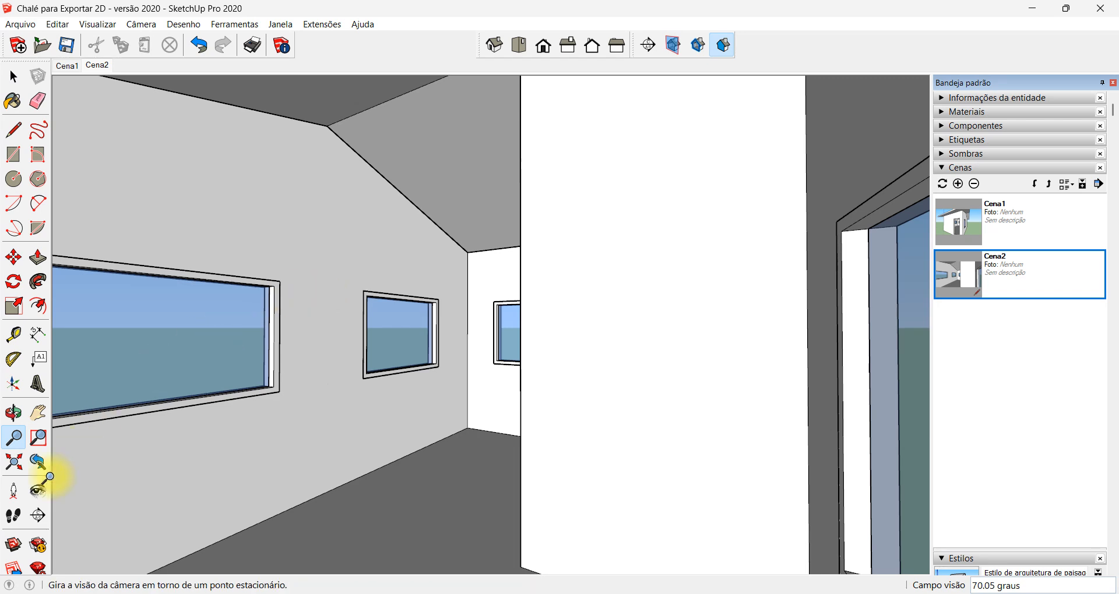
Walk through the large room until the inner doorway and the windows beside it are framed, and add a third scene
left_click(14, 517)
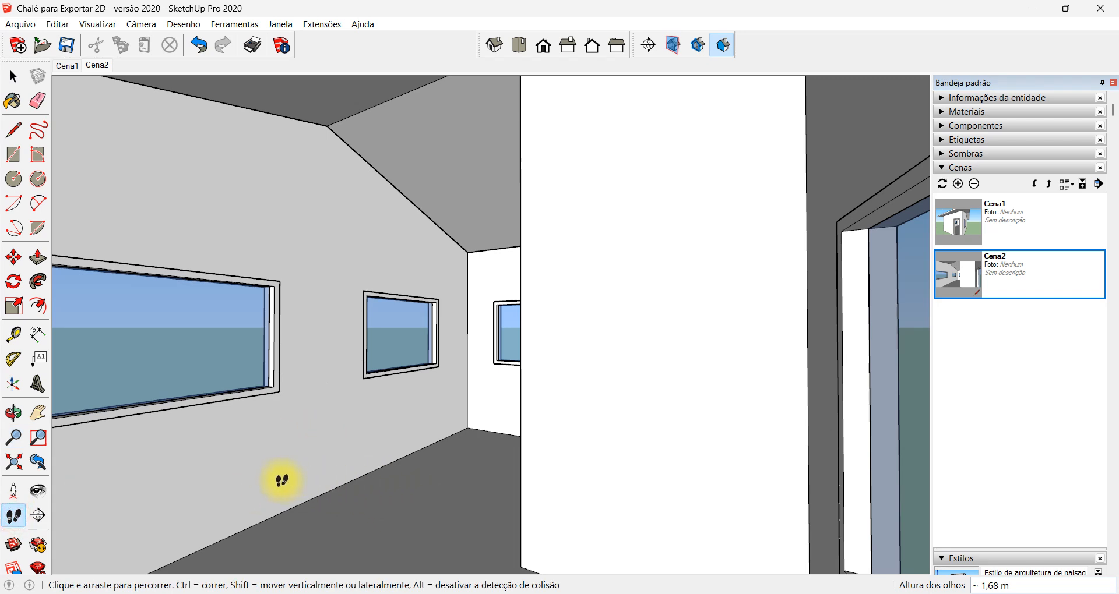
left_click_drag(282, 480, 359, 559)
left_click_drag(365, 418, 408, 450)
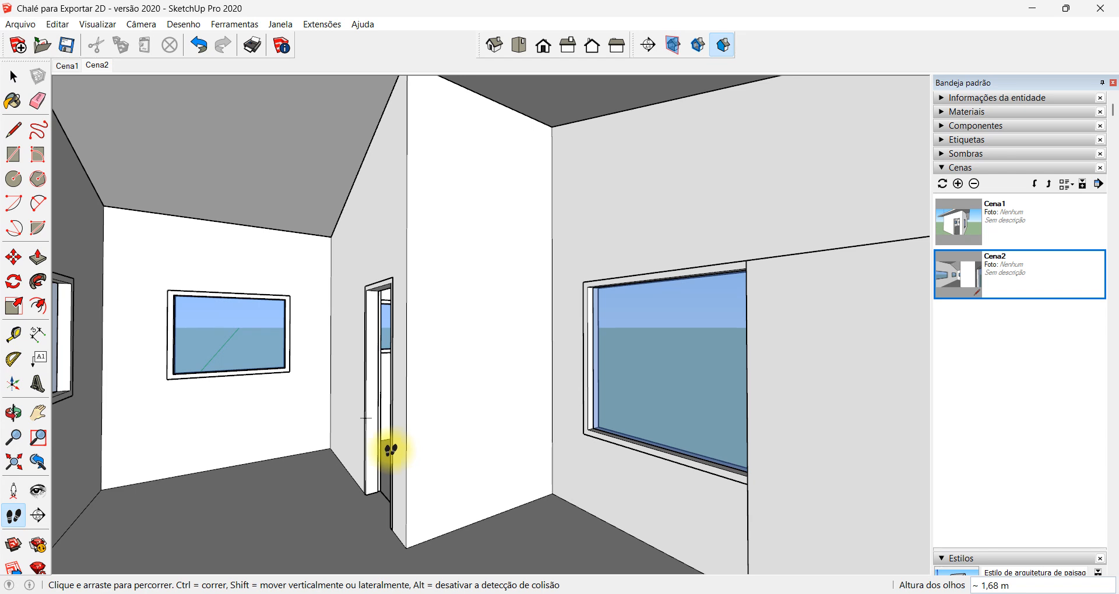
key("h")
left_click_drag(362, 407, 442, 385)
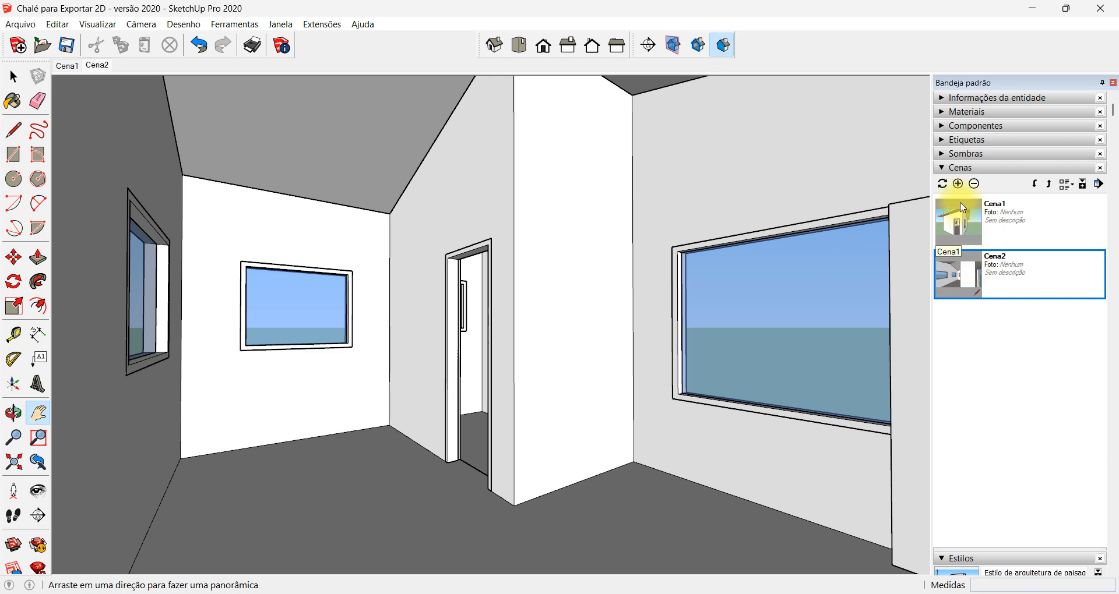
left_click(958, 184)
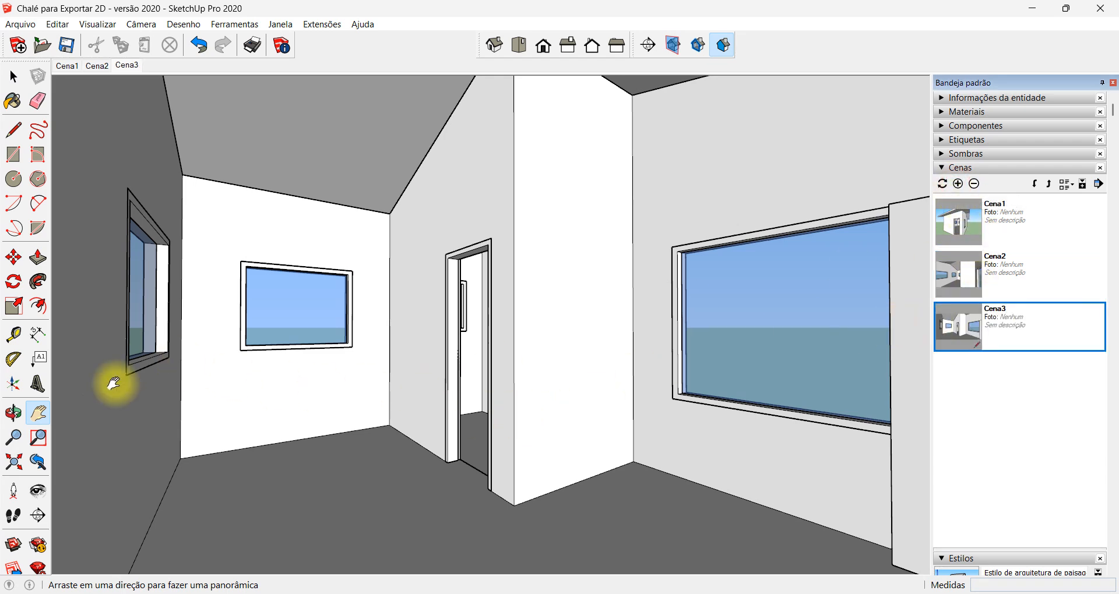
Walk up to the small room's blank wall beside its window and add that view as a fourth scene
left_click(14, 515)
left_click_drag(182, 500, 431, 411)
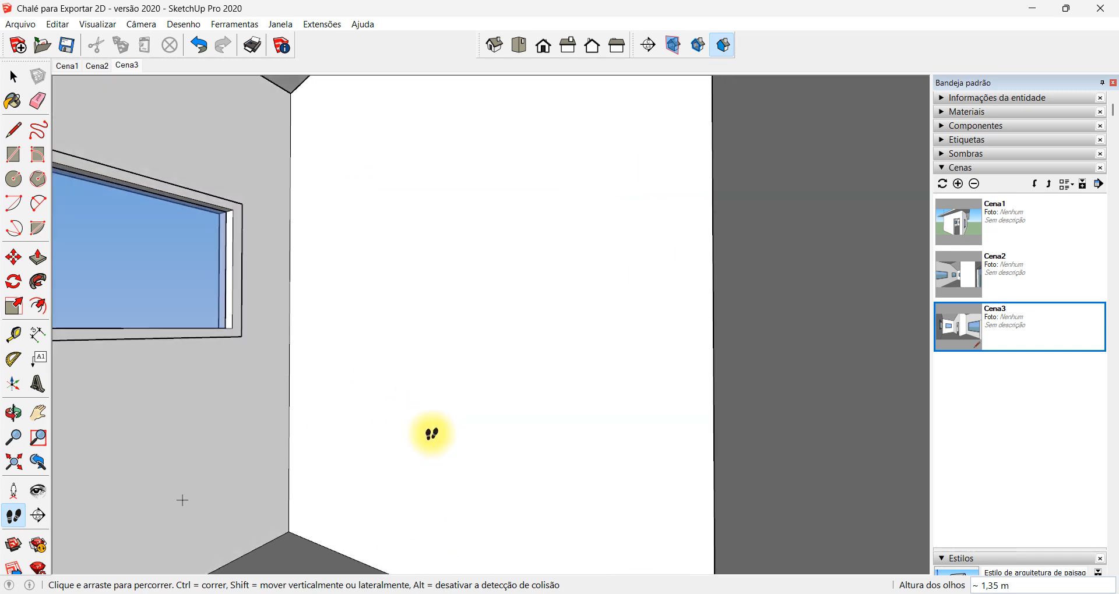
left_click(958, 184)
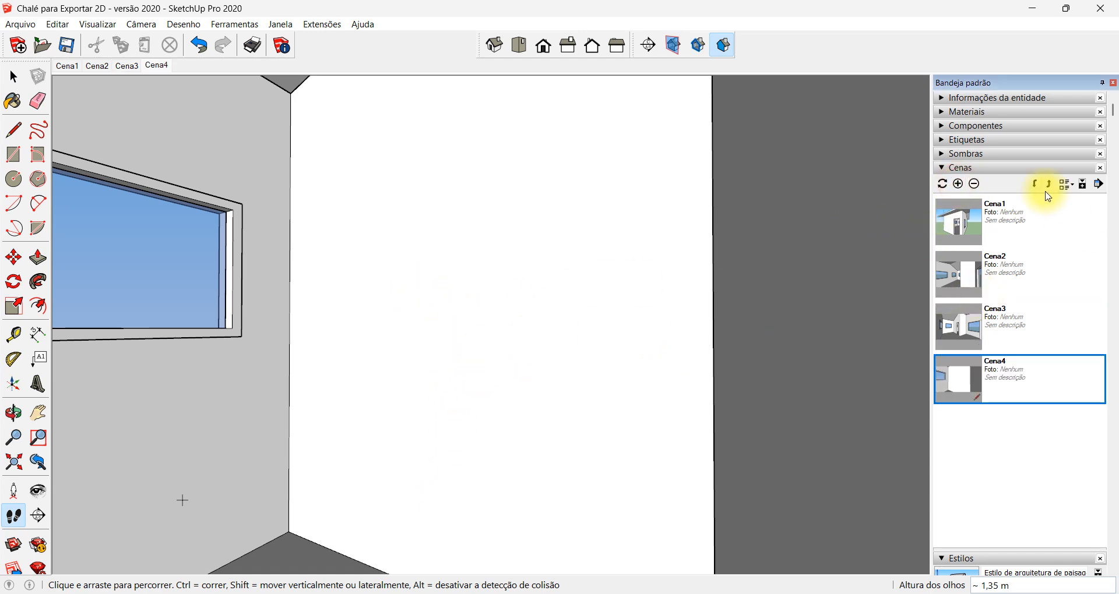
Walk to a view of the open entrance door for a fifth scene, and out to the empty landscape for a sixth
left_click_drag(445, 360, 726, 431)
left_click(958, 184)
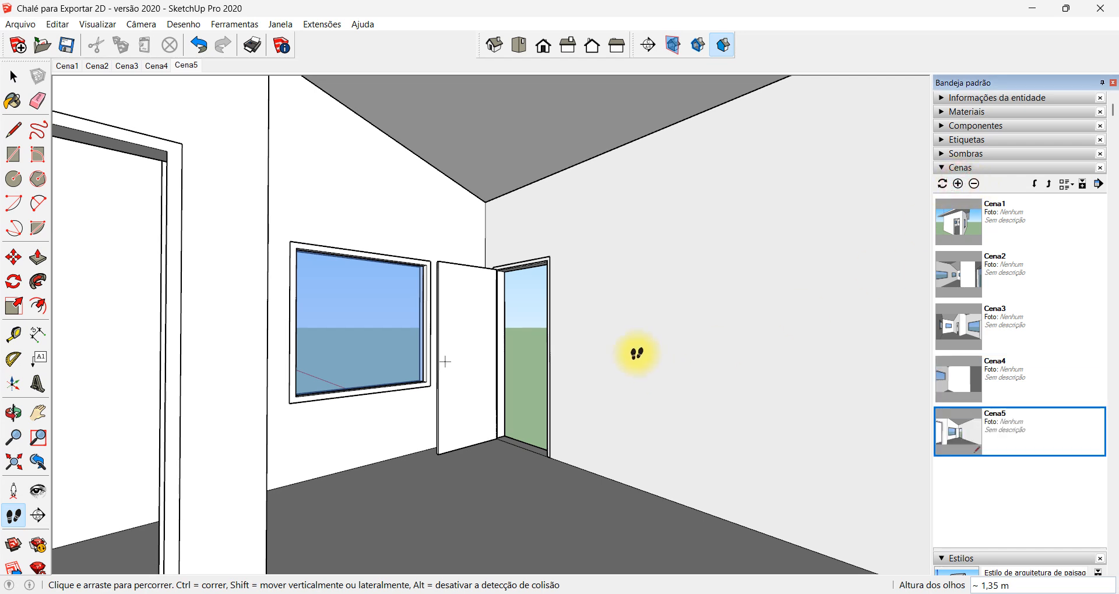
left_click_drag(534, 388, 894, 276)
left_click(957, 184)
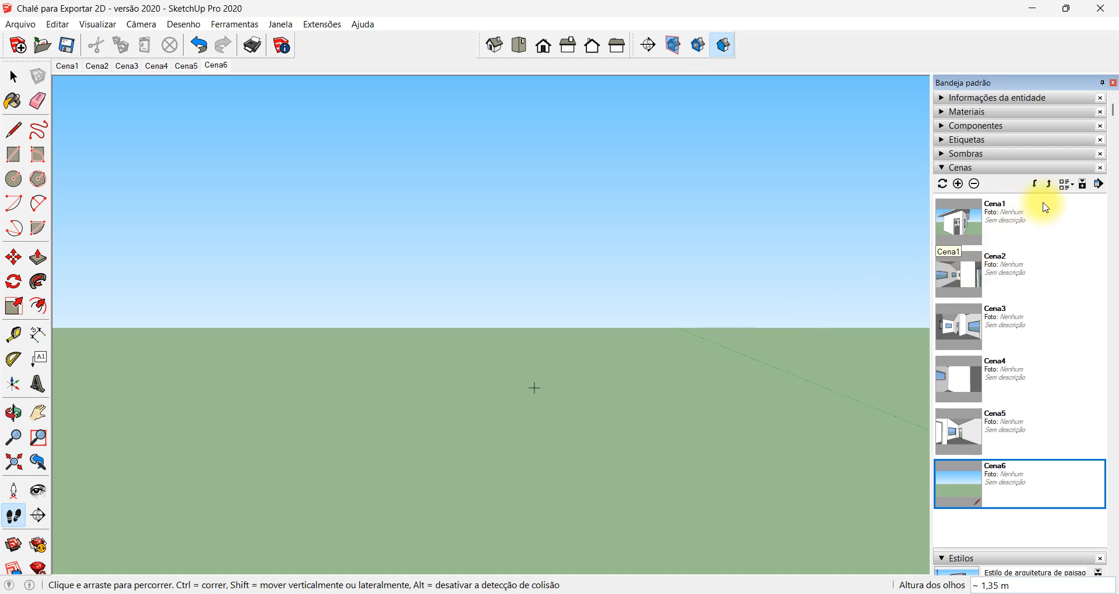
Preview the walkthrough by activating the scenes in order from Cena1 to Cena5
left_click(1033, 221)
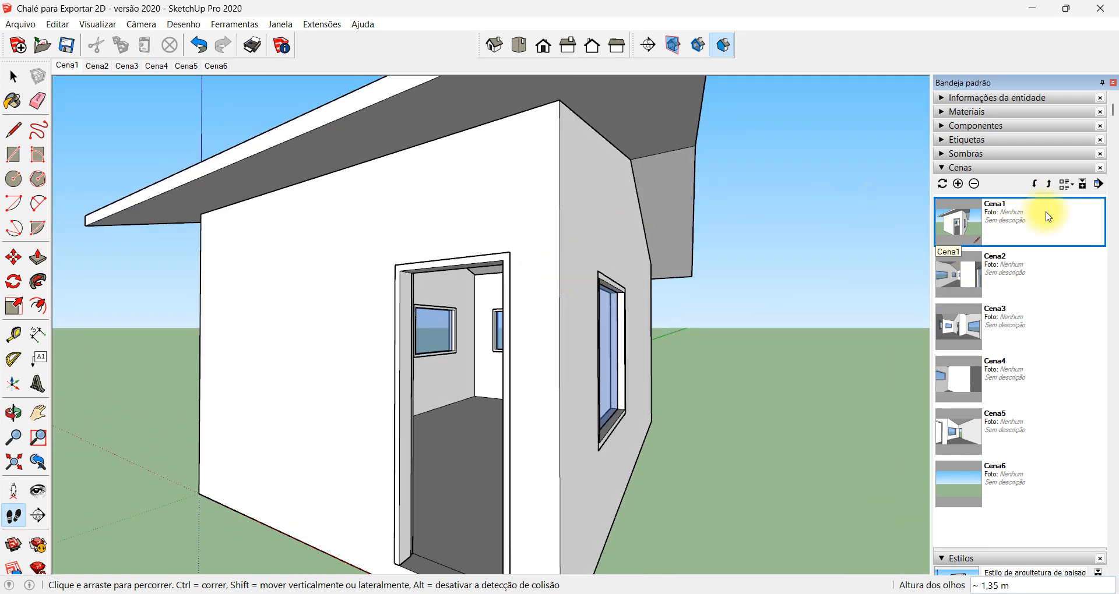
left_click(1036, 269)
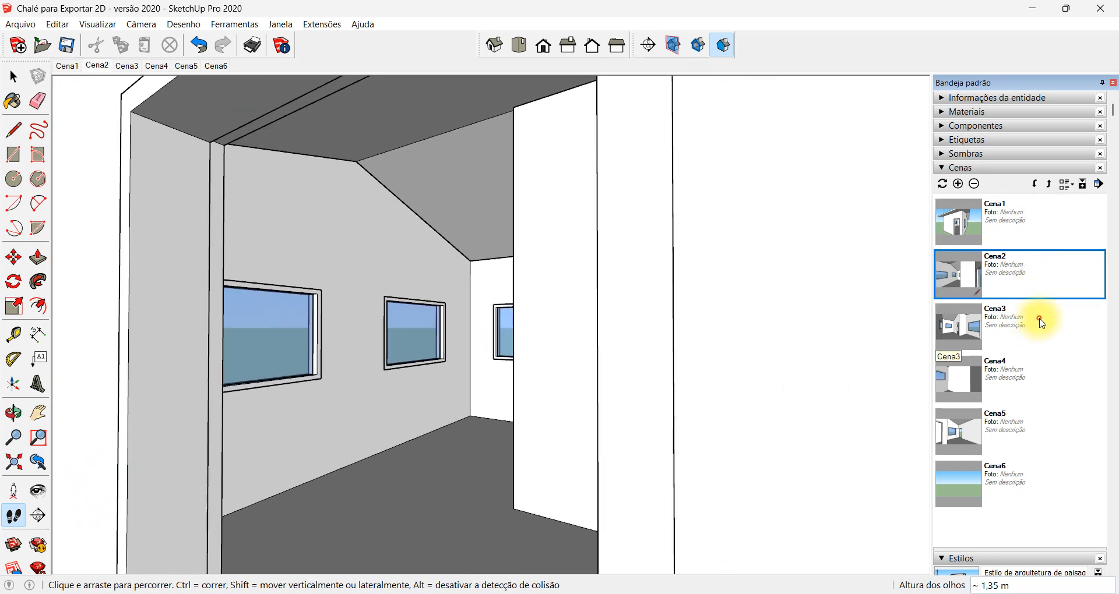
left_click(1041, 321)
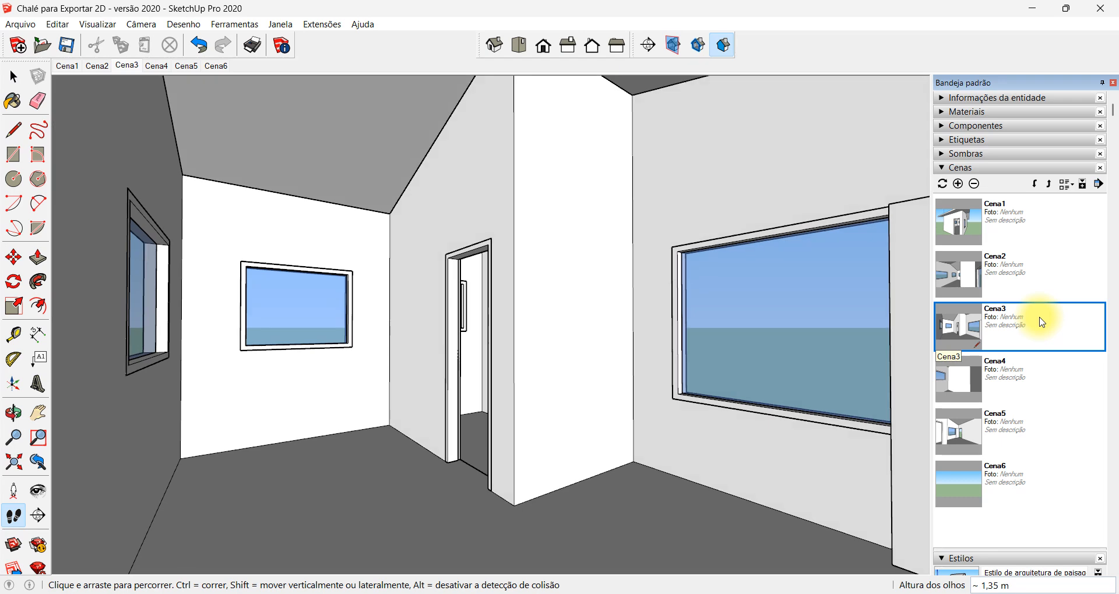
left_click(1039, 367)
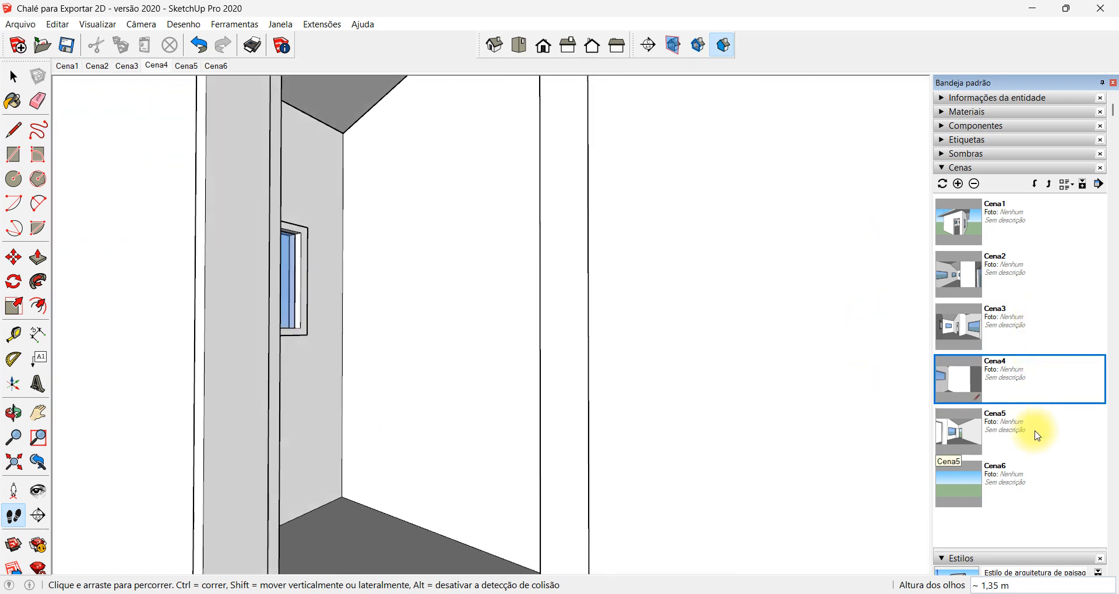
left_click(1038, 438)
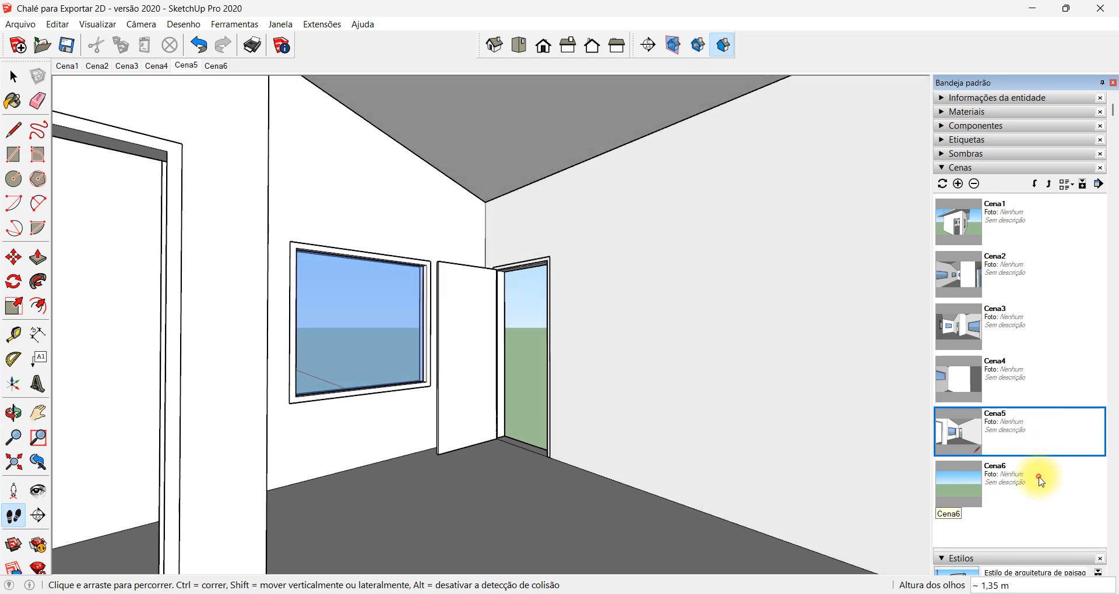
Preview the Cena6 landscape view and the changes of view between the Cena2 and Cena3 interiors
left_click(1041, 481)
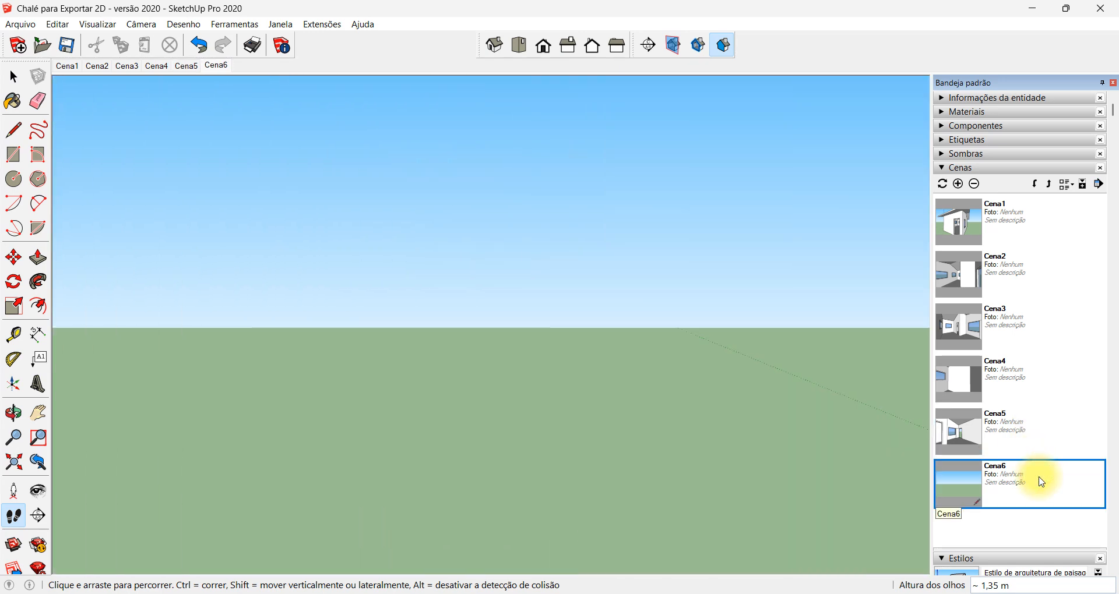
left_click(1017, 279)
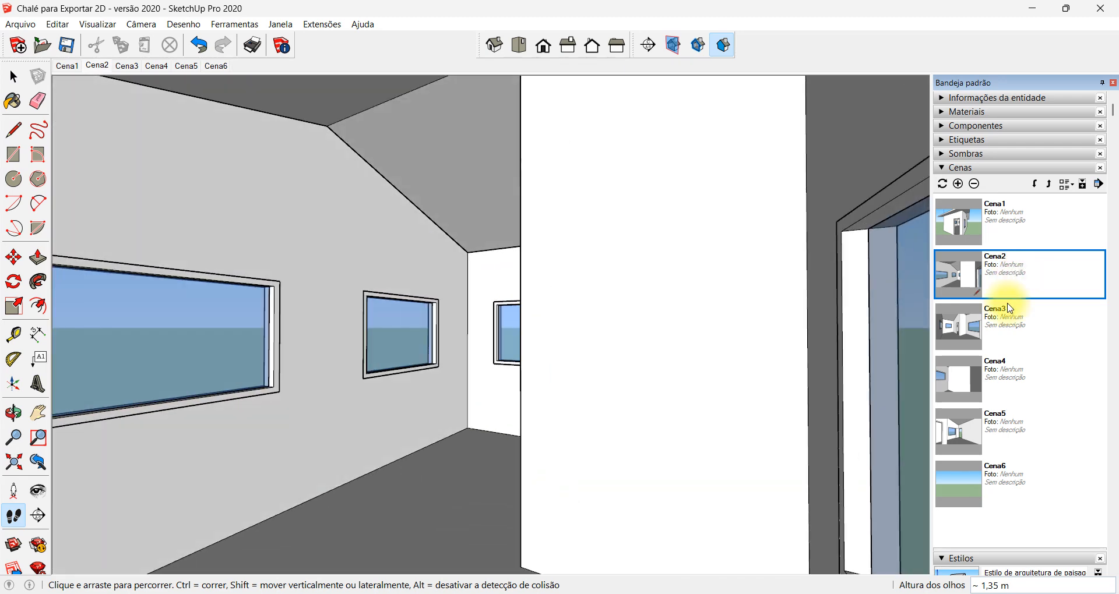
left_click(1008, 327)
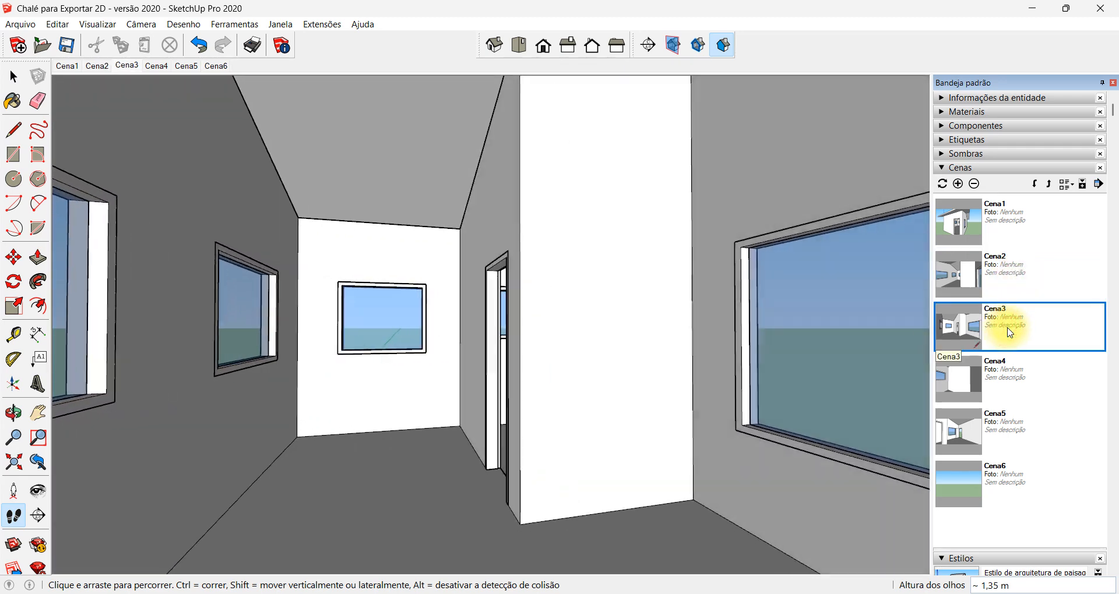
left_click(1002, 273)
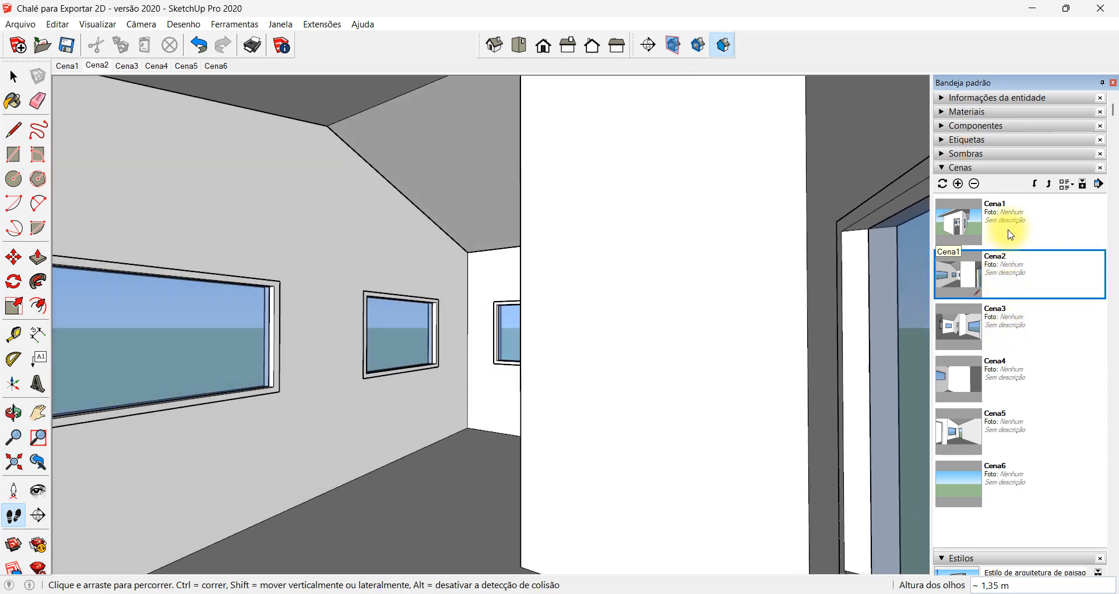
Reframe Cena1 with a field of view of about 33.57 degrees and a closer zoom on the chalet, and update the scene
left_click(1004, 224)
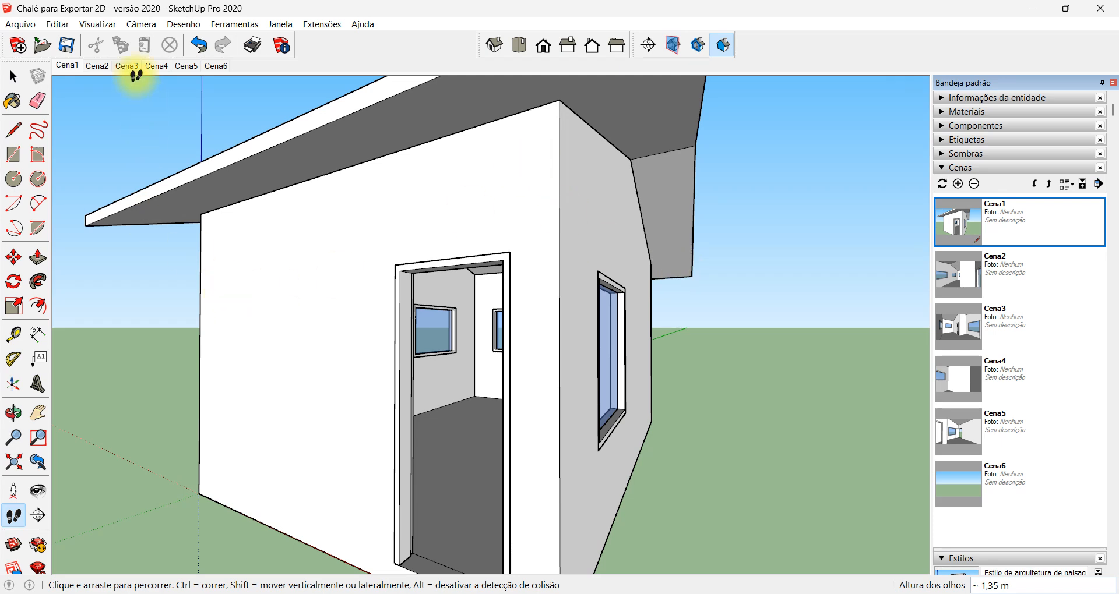
left_click(141, 25)
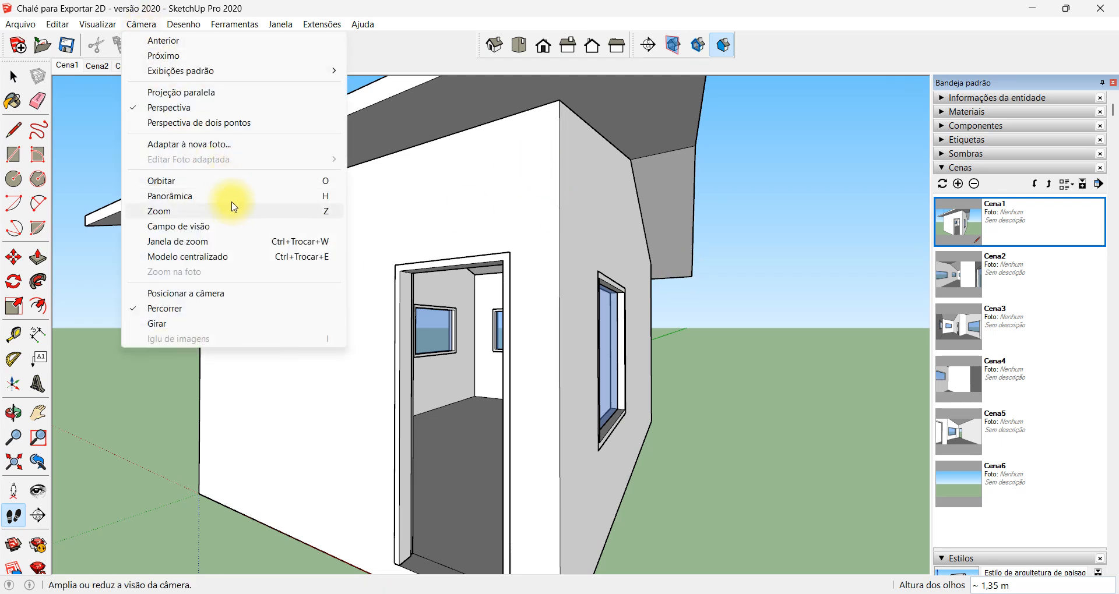
left_click(230, 226)
left_click_drag(430, 362, 430, 203)
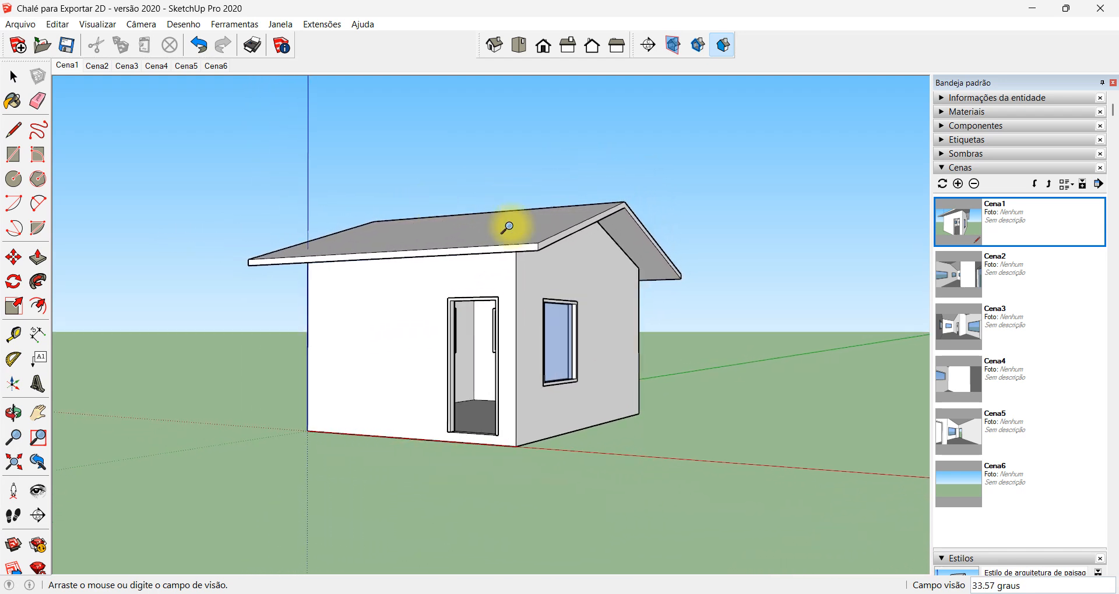
key("z")
left_click_drag(522, 357, 536, 194)
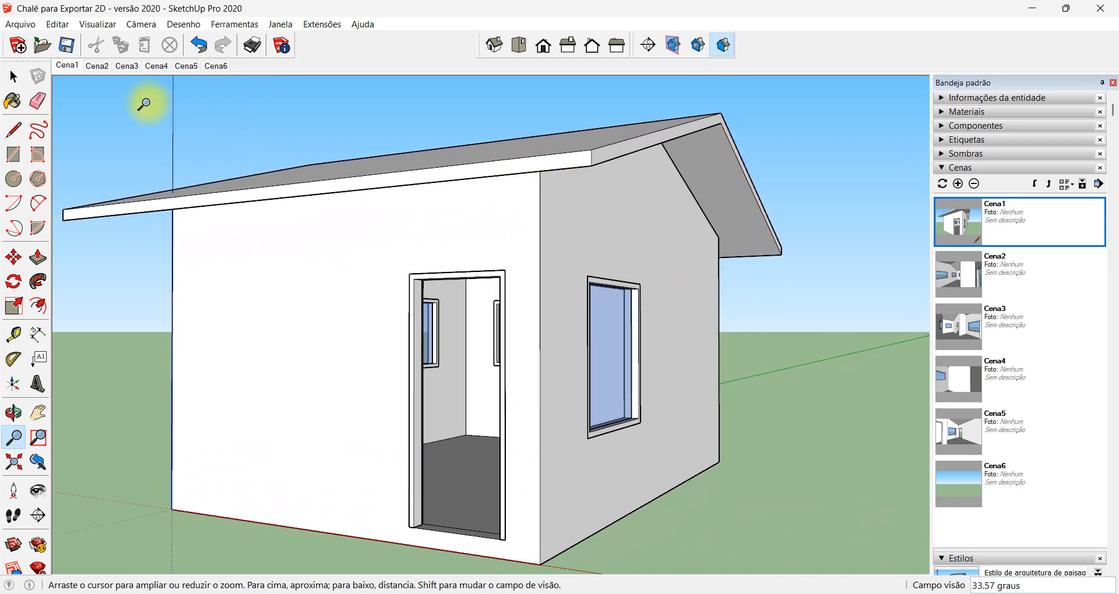
right_click(61, 66)
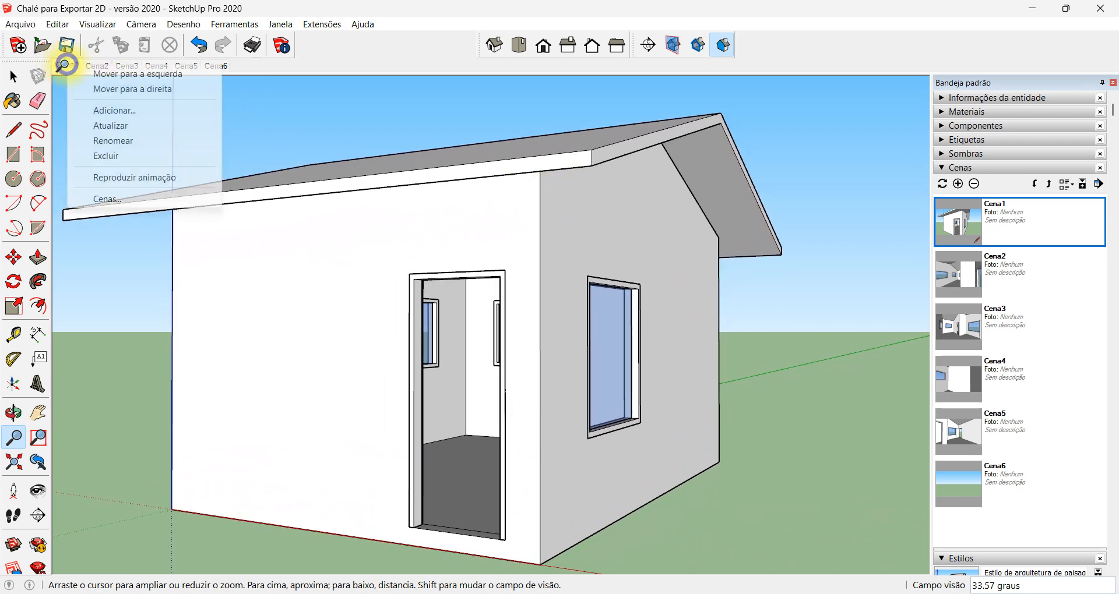
left_click(157, 126)
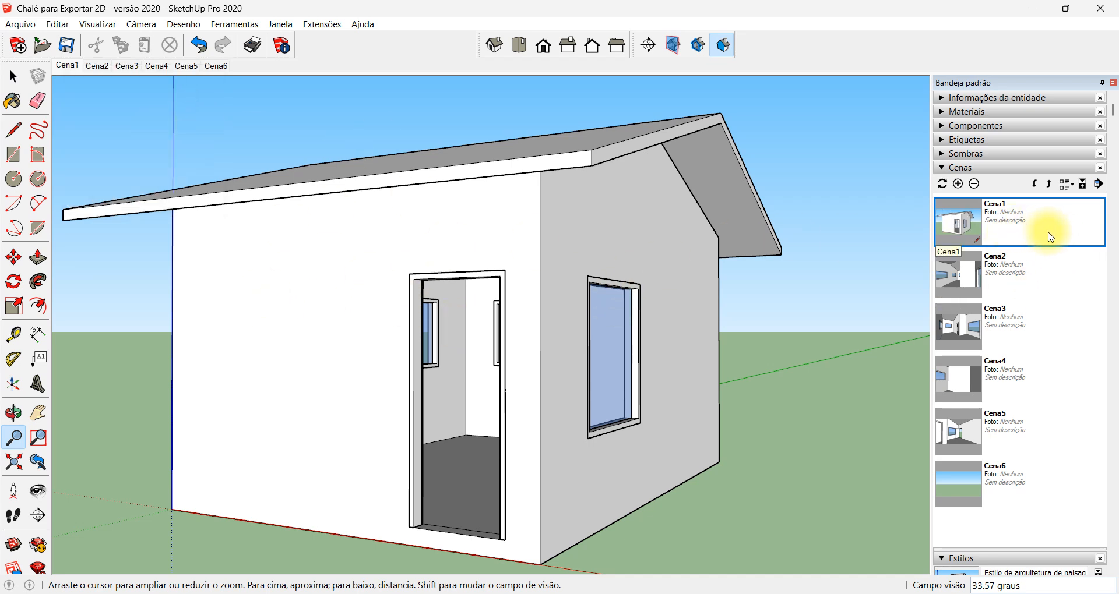
Preview the transition from the updated Cena1 to Cena2 and back
left_click(1042, 282)
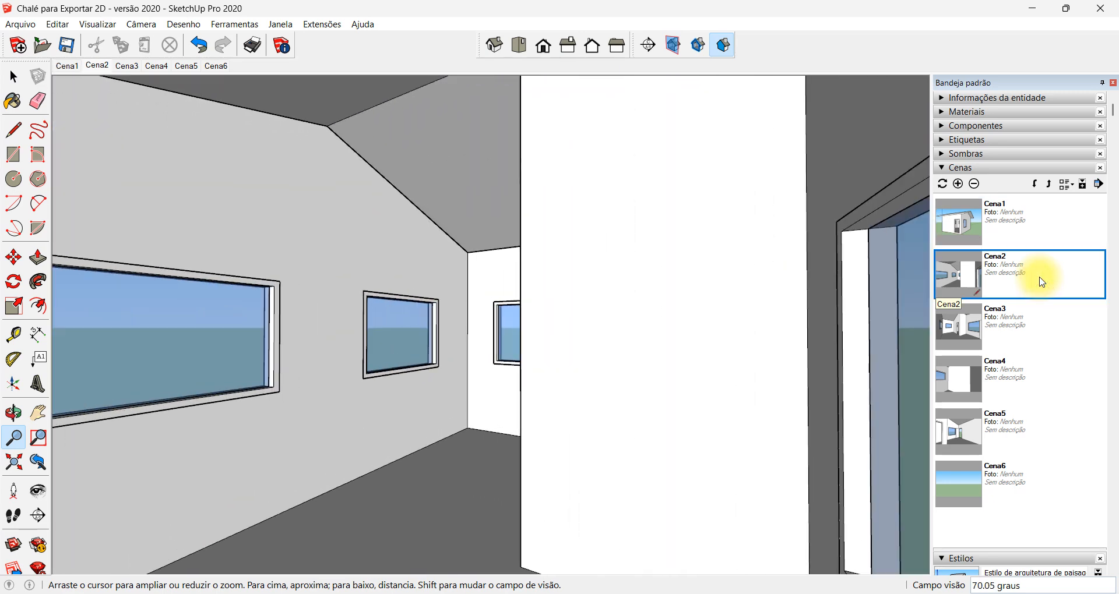
left_click(1025, 227)
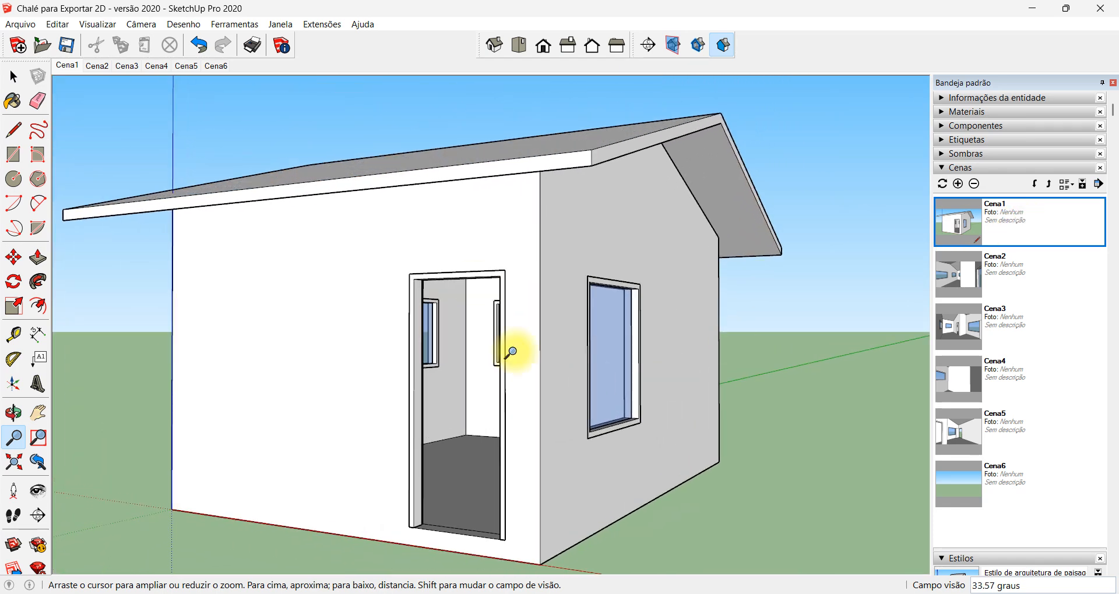
Set the model's animation timing to 3-second scene transitions and 0 seconds between scenes
left_click(20, 24)
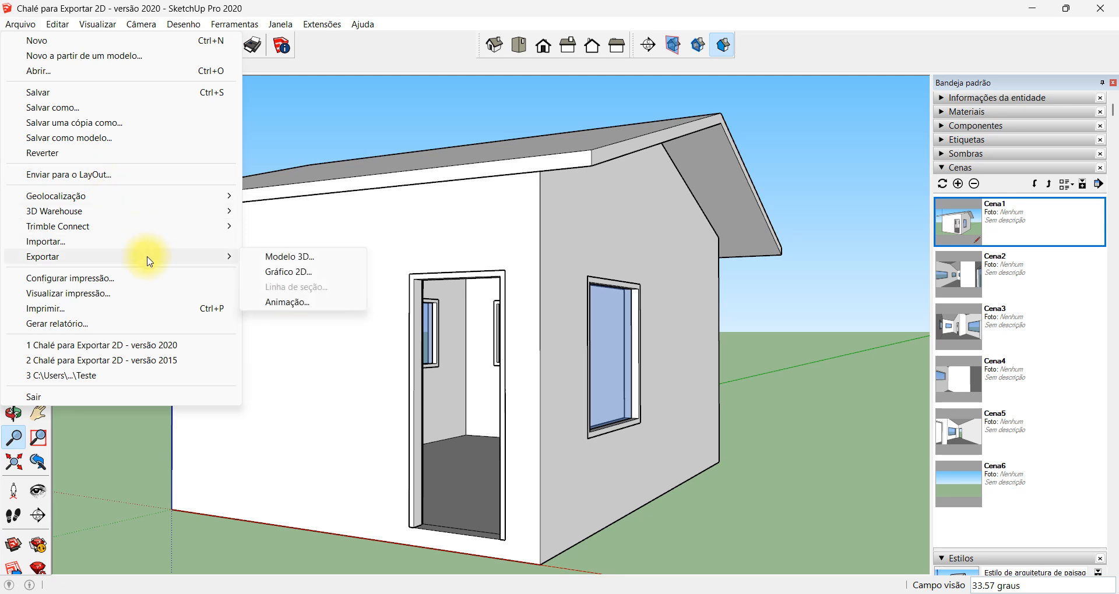
mouse_move(97, 24)
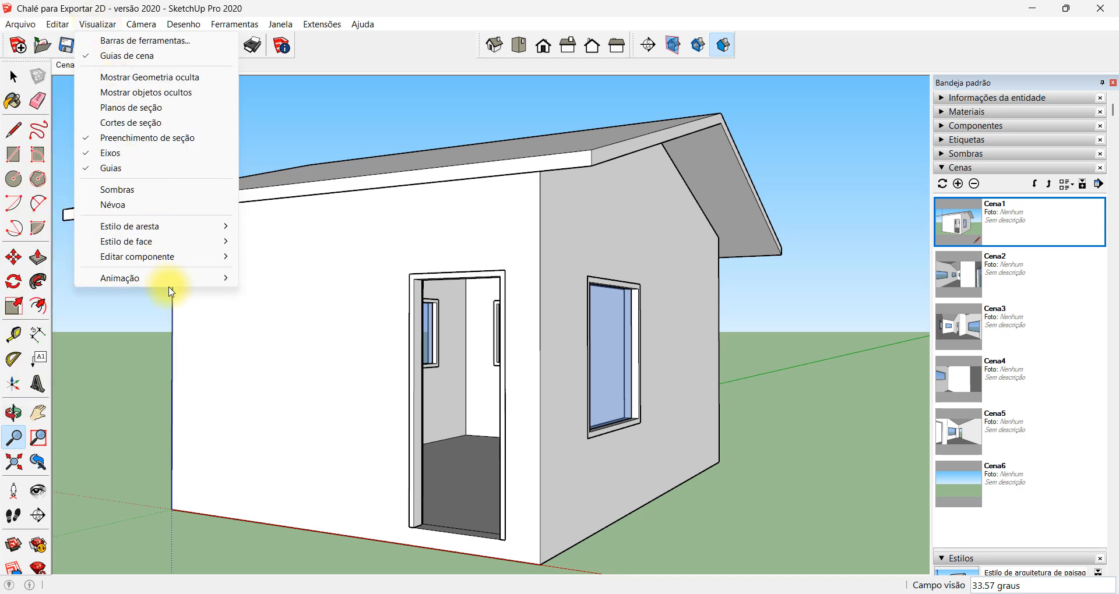
mouse_move(168, 282)
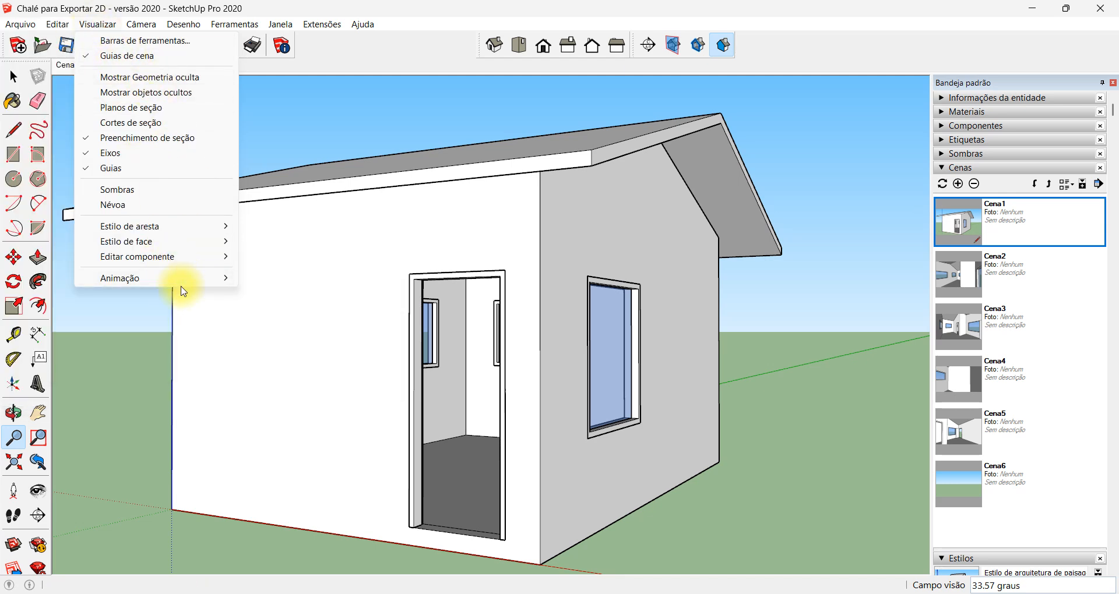
left_click(325, 382)
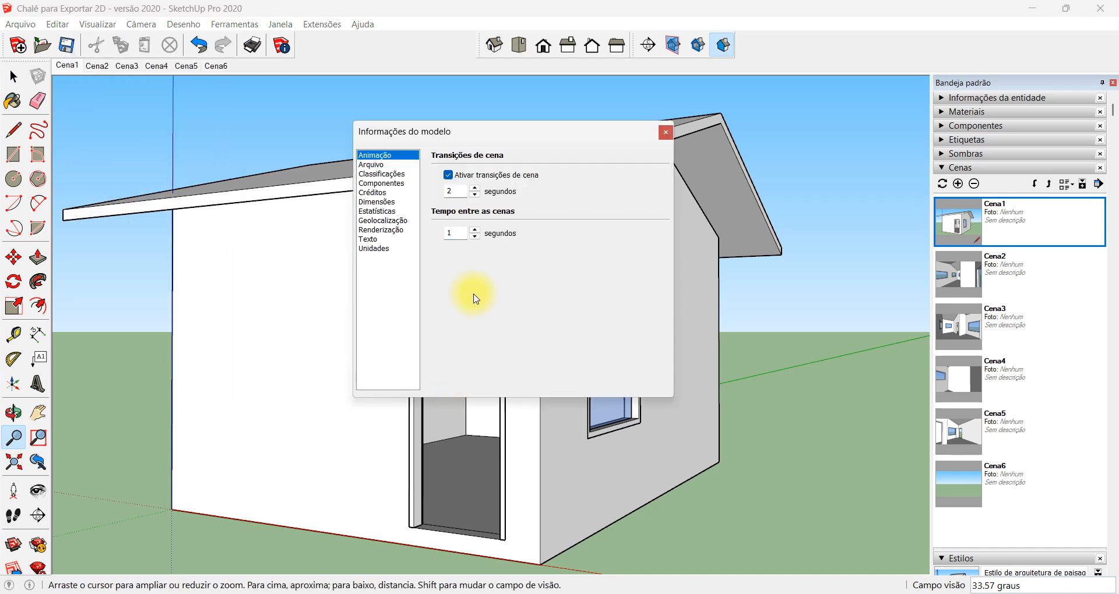
double_click(452, 191)
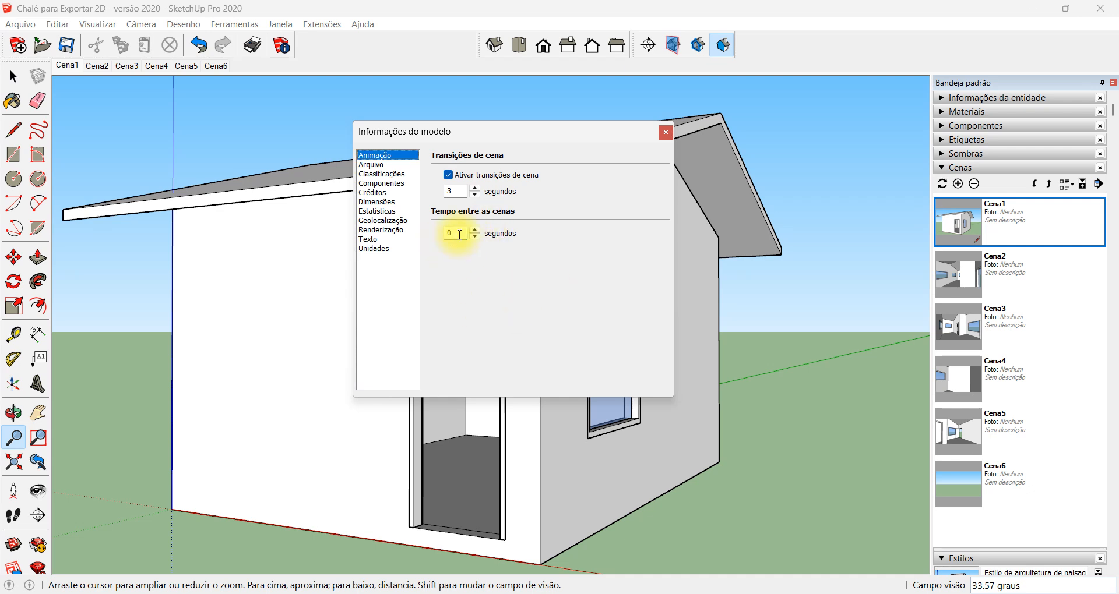
double_click(455, 192)
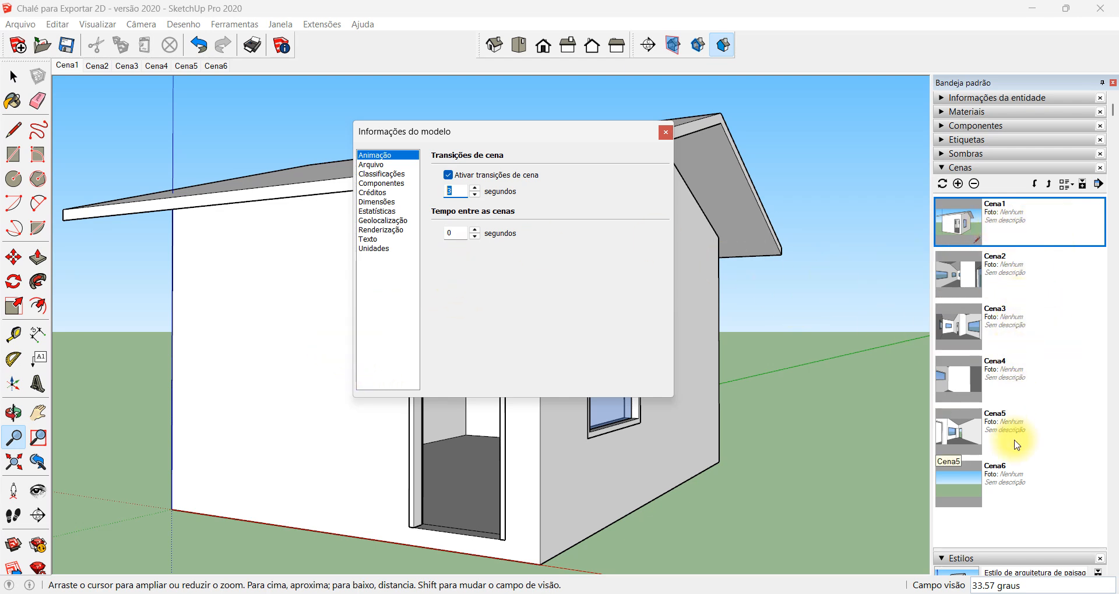
left_click(465, 239)
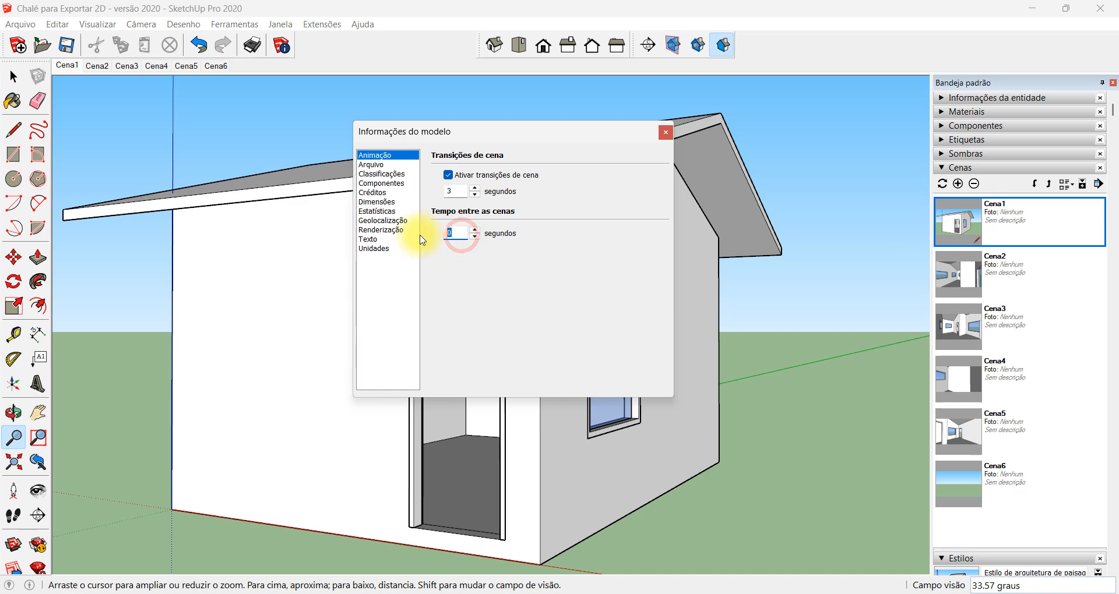
left_click(665, 133)
Start exporting the scenes as an MP4 H.264 animation and open the export options
left_click(21, 24)
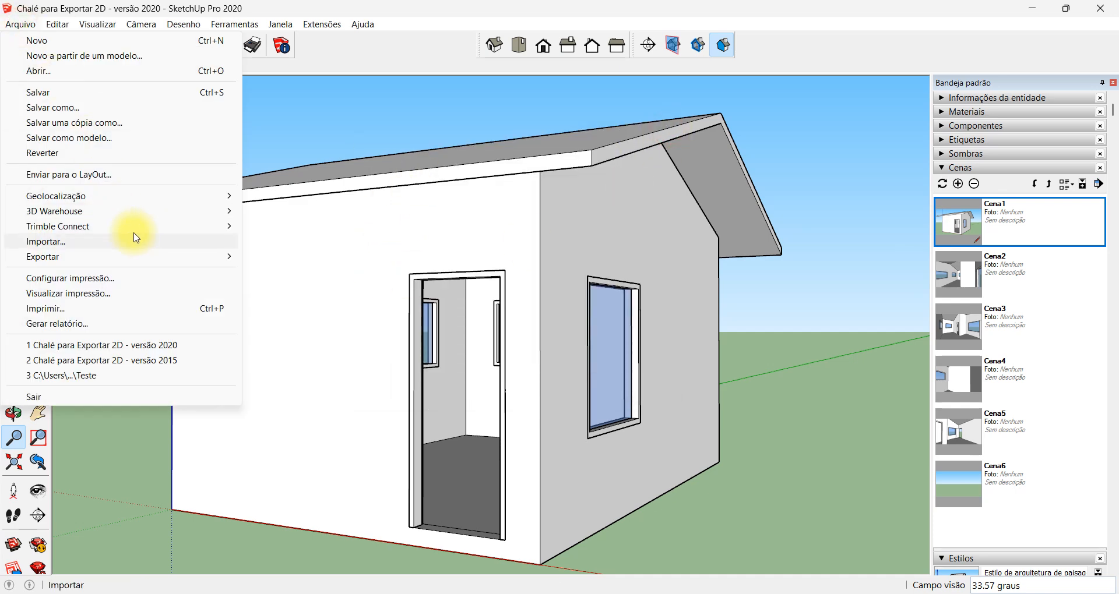
mouse_move(140, 256)
left_click(314, 299)
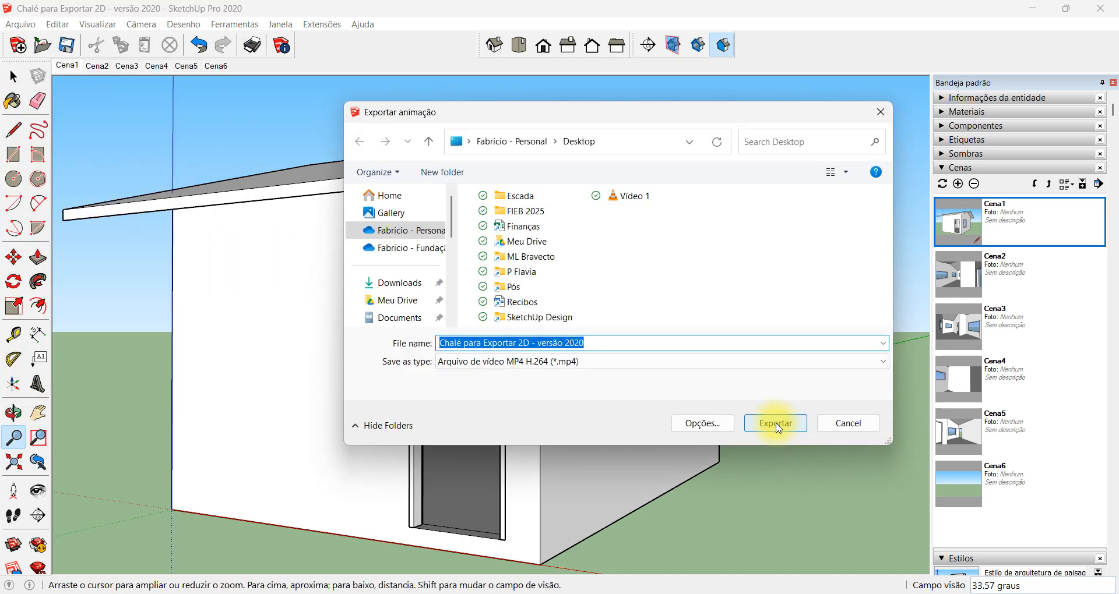
left_click(705, 429)
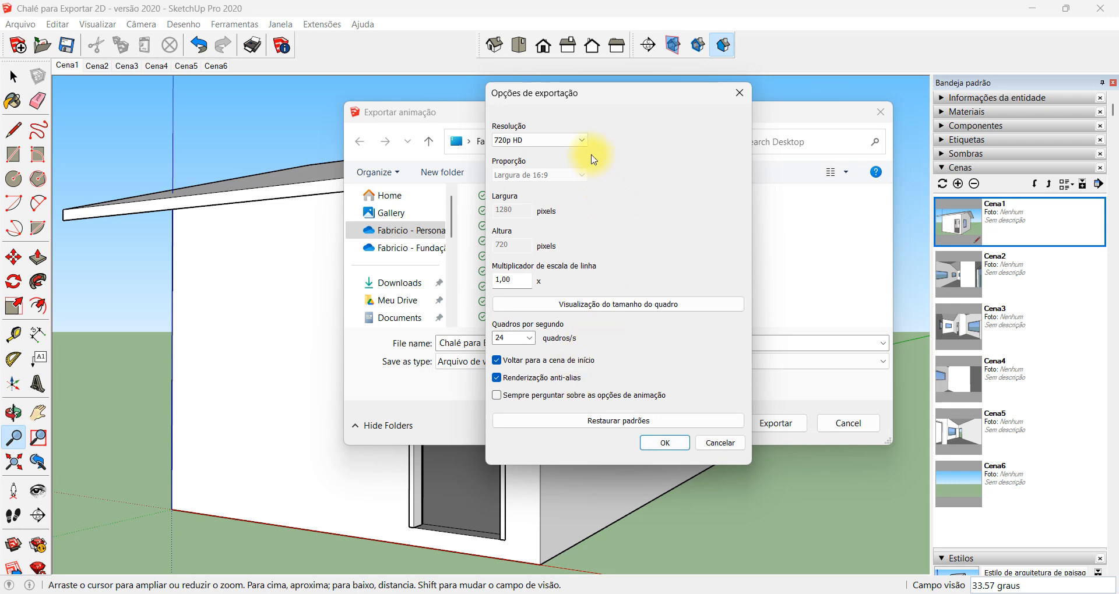
Try the Personalizado resolution and proportion for the exported video, making its width and height editable
left_click(580, 140)
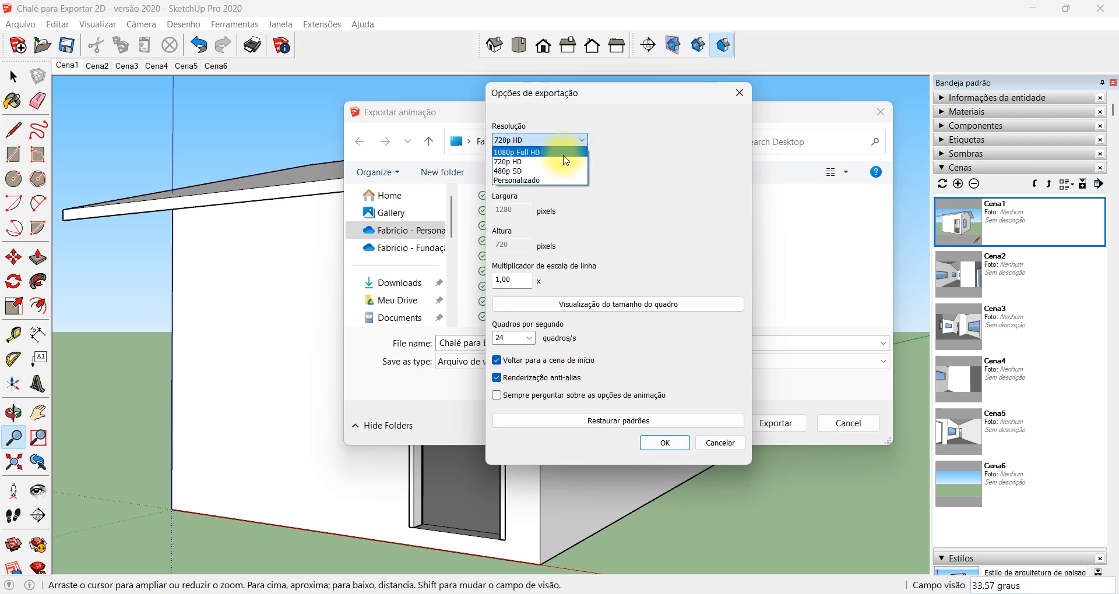
left_click(542, 181)
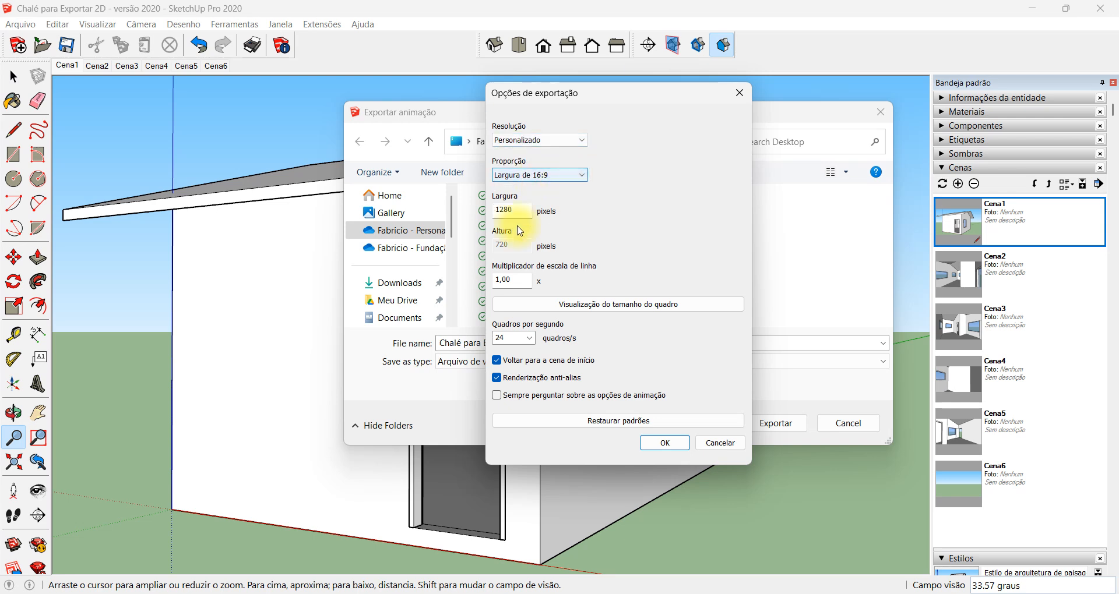
left_click(566, 175)
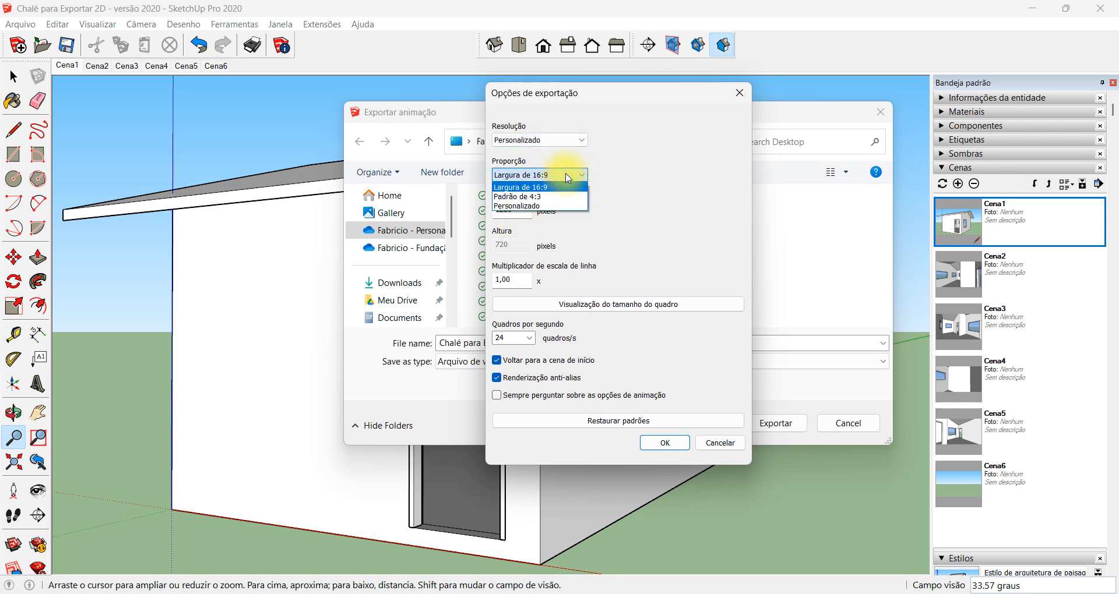
left_click(560, 205)
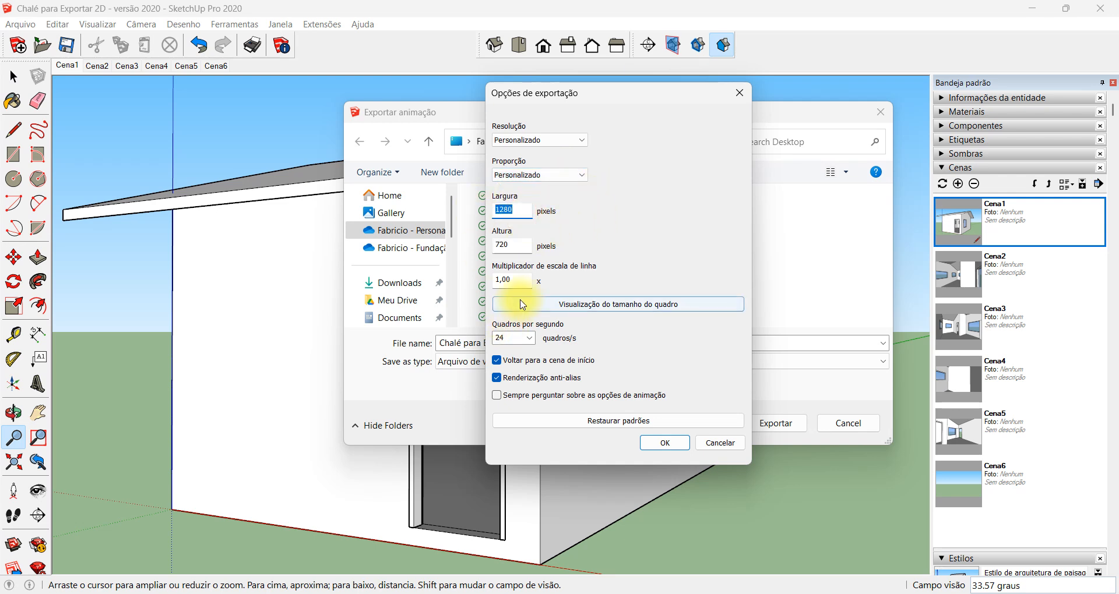
left_click_drag(513, 241, 473, 243)
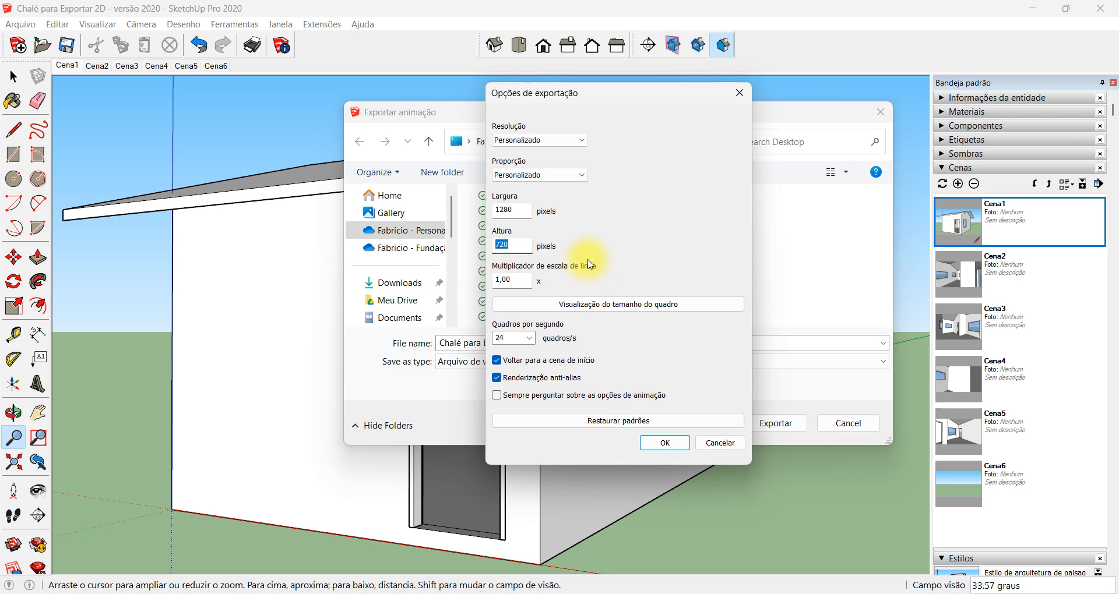
Set the video resolution to 480p SD with the return to the starting scene enabled, and accept the export options
left_click(562, 141)
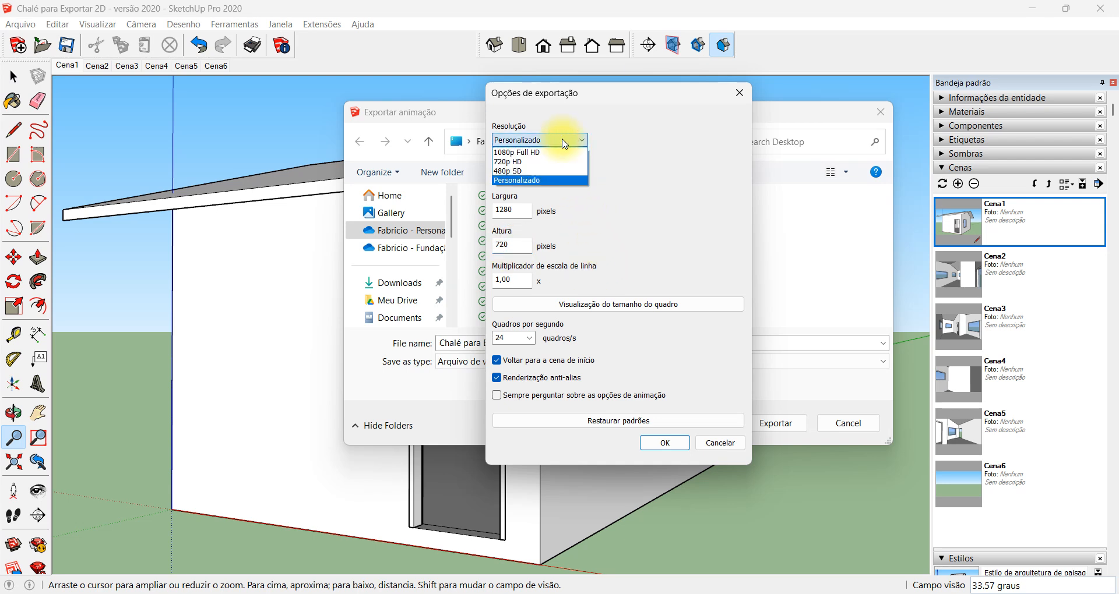
left_click(543, 172)
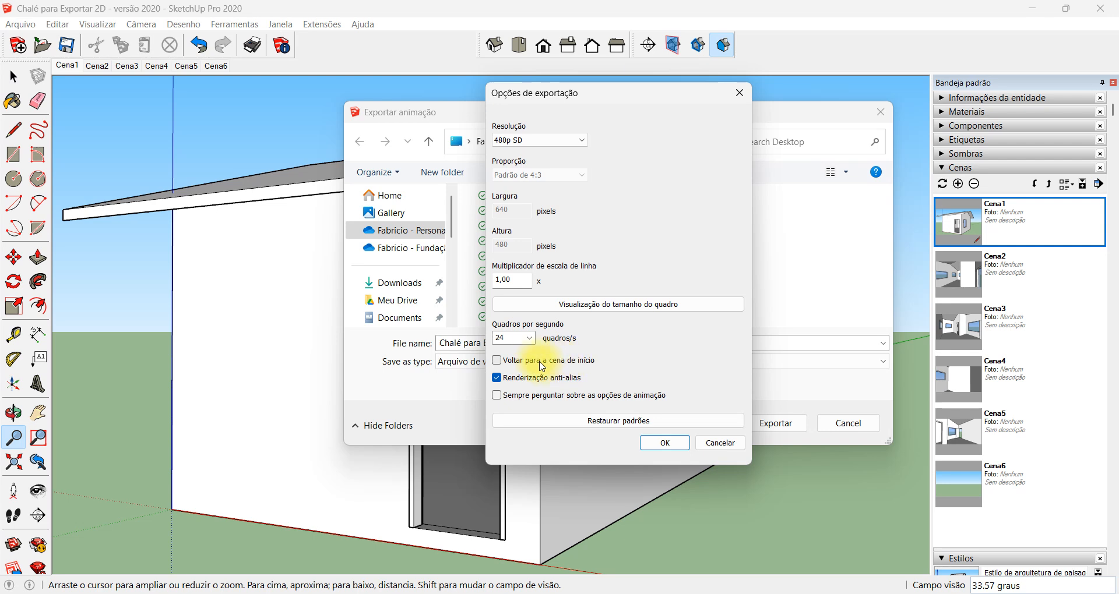
left_click(497, 361)
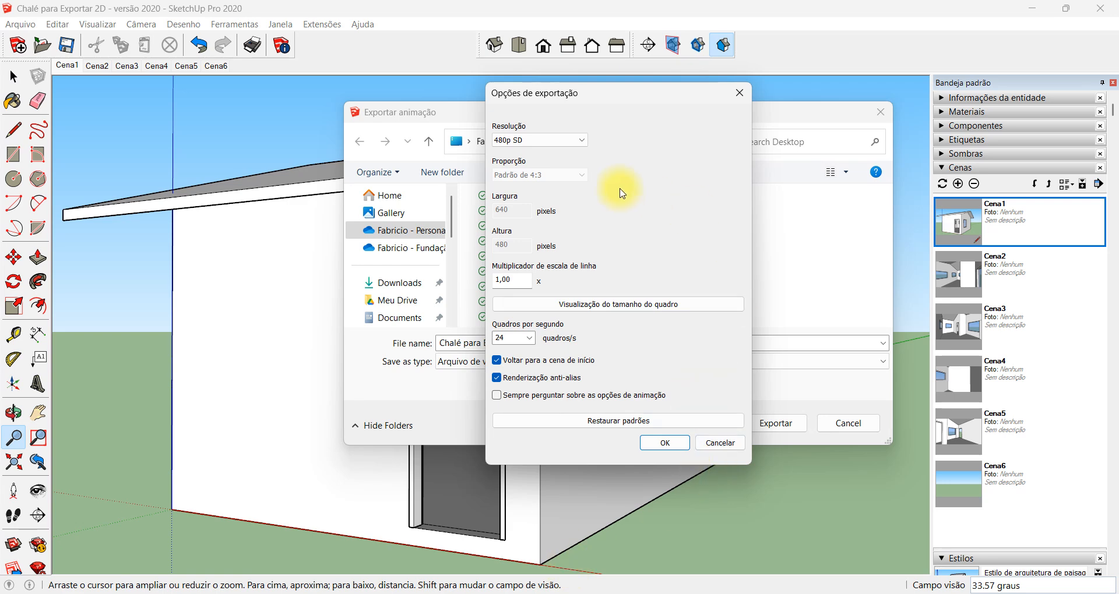
left_click(667, 442)
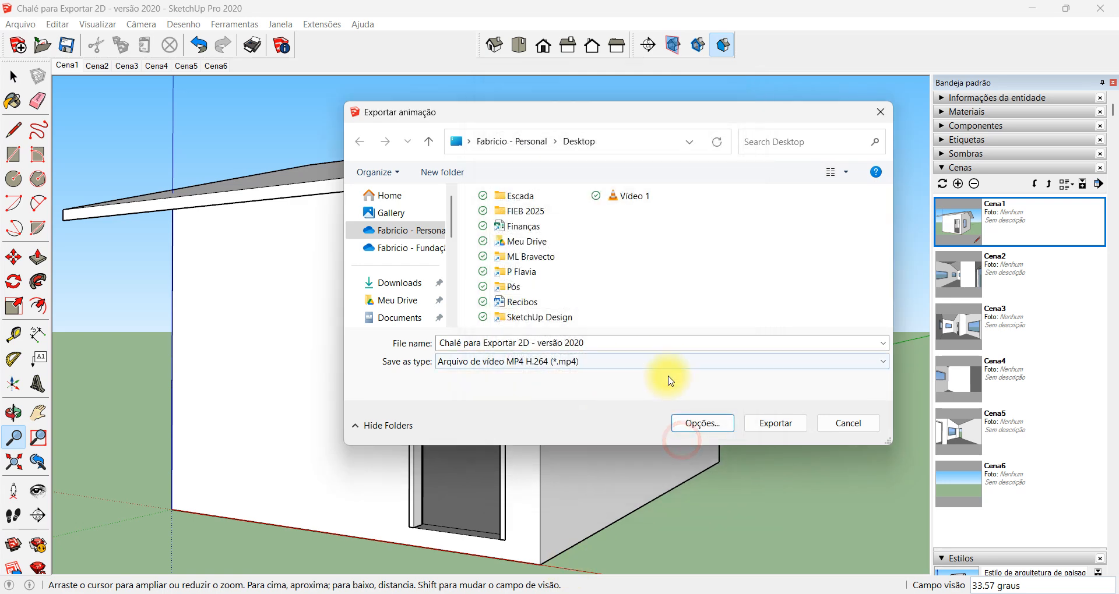
Name the animation file Vídeo2 and export it as an MP4 video to the Desktop
left_click(601, 345)
type("V")
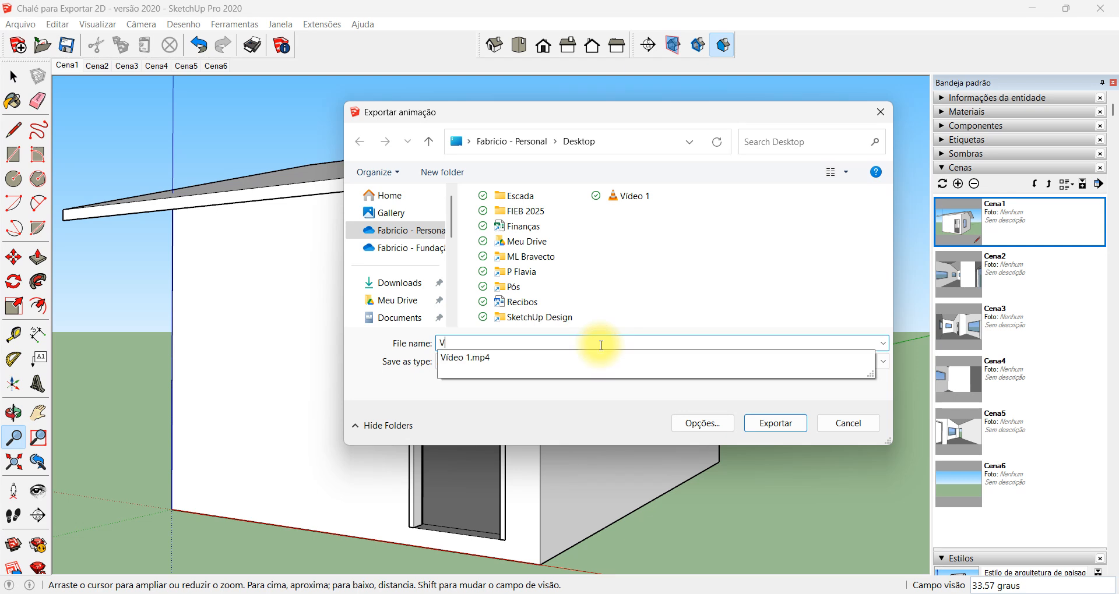
type("ídeo2")
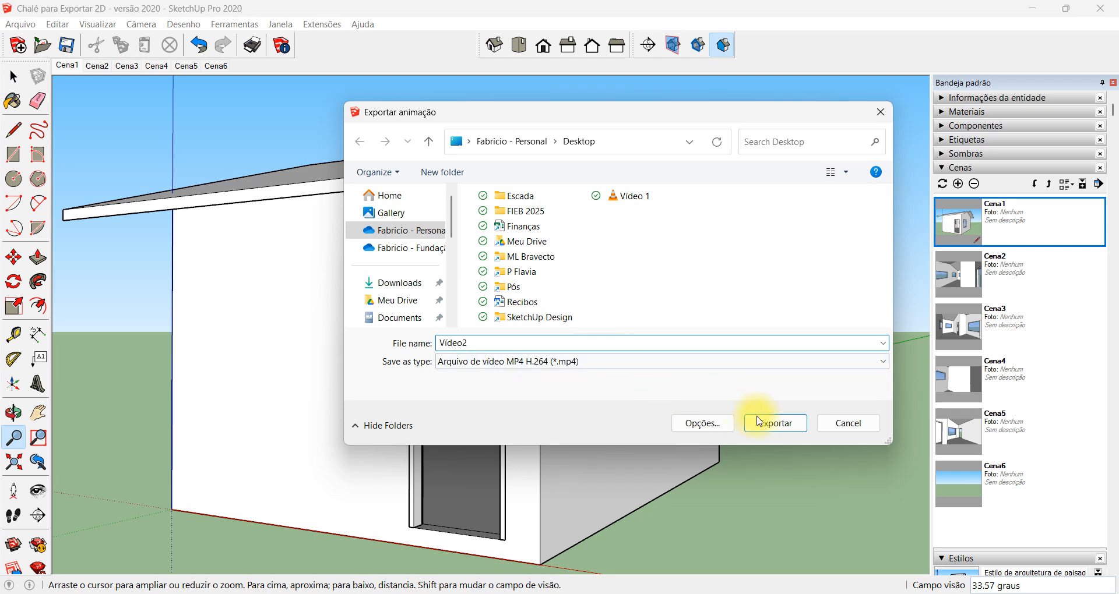
left_click(779, 426)
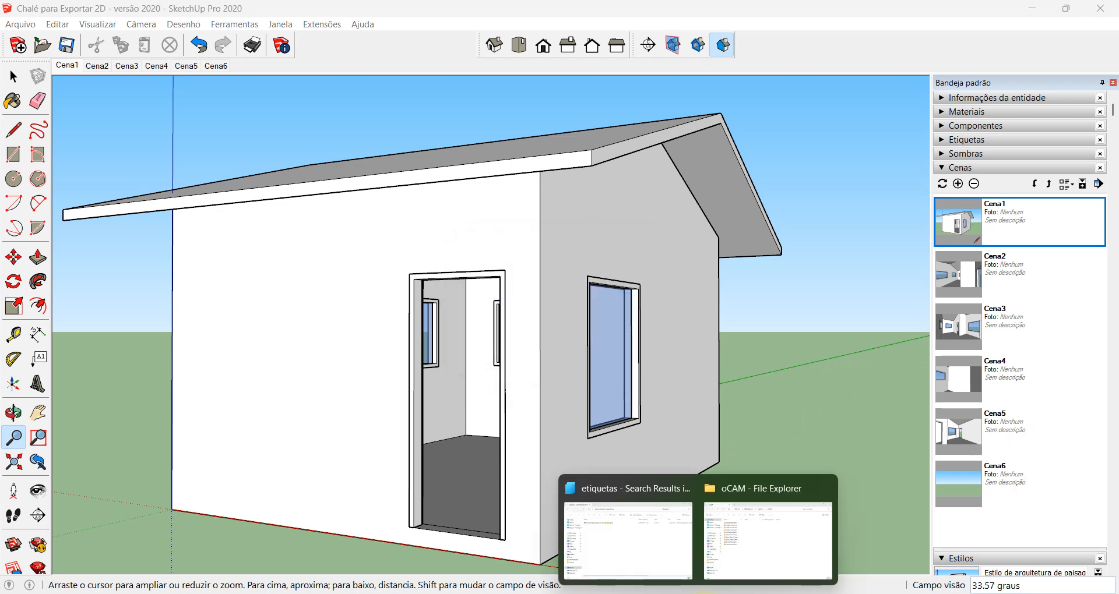
Switch to File Explorer, go to the Desktop folder and open the exported video Vídeo2
mouse_move(606, 555)
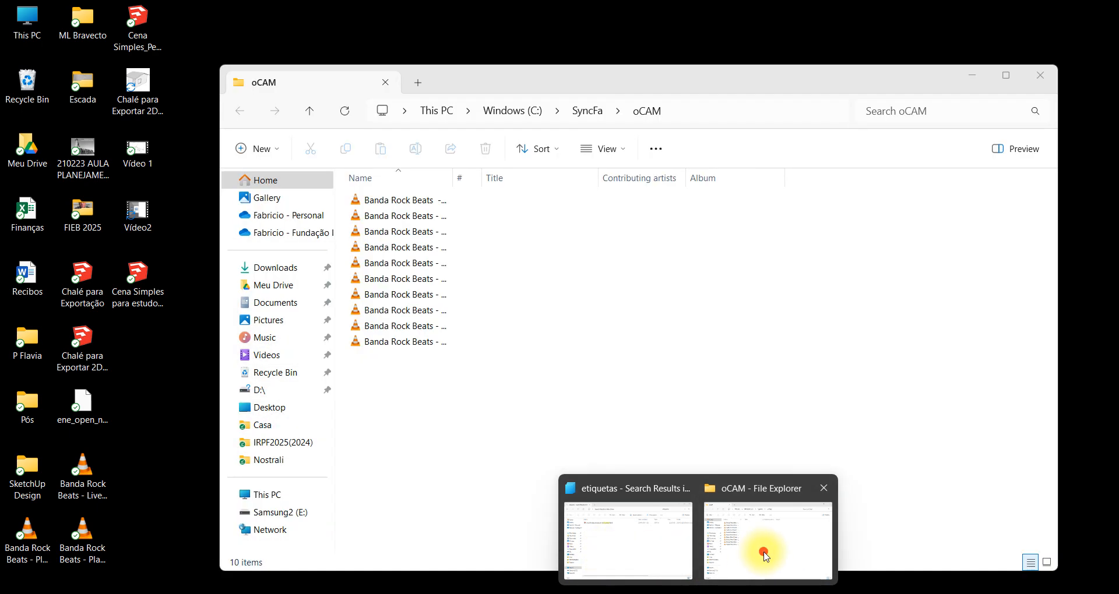
left_click(761, 550)
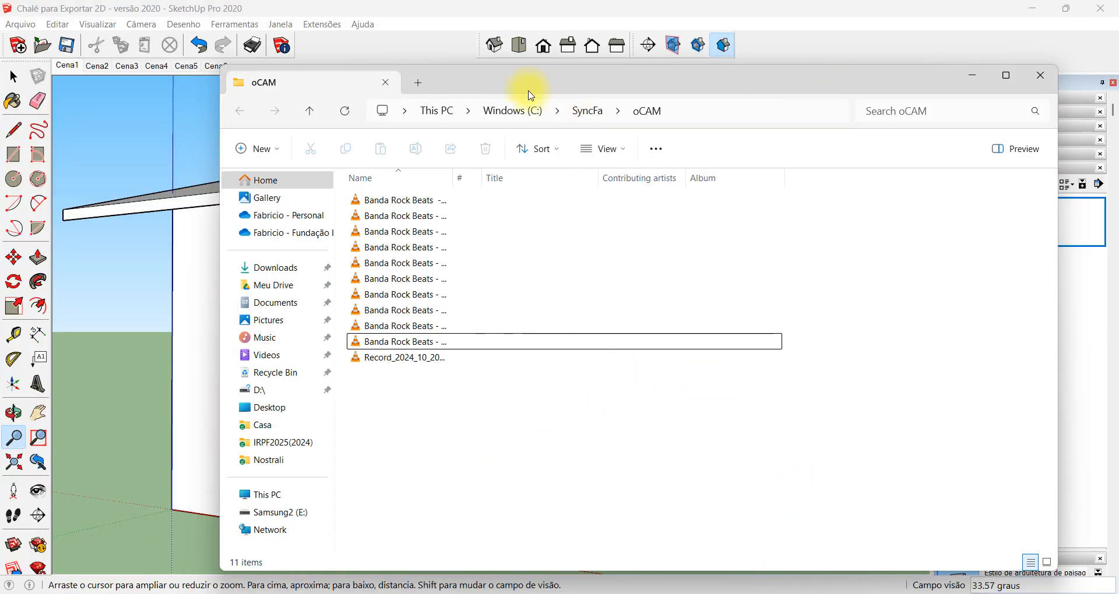
left_click(264, 494)
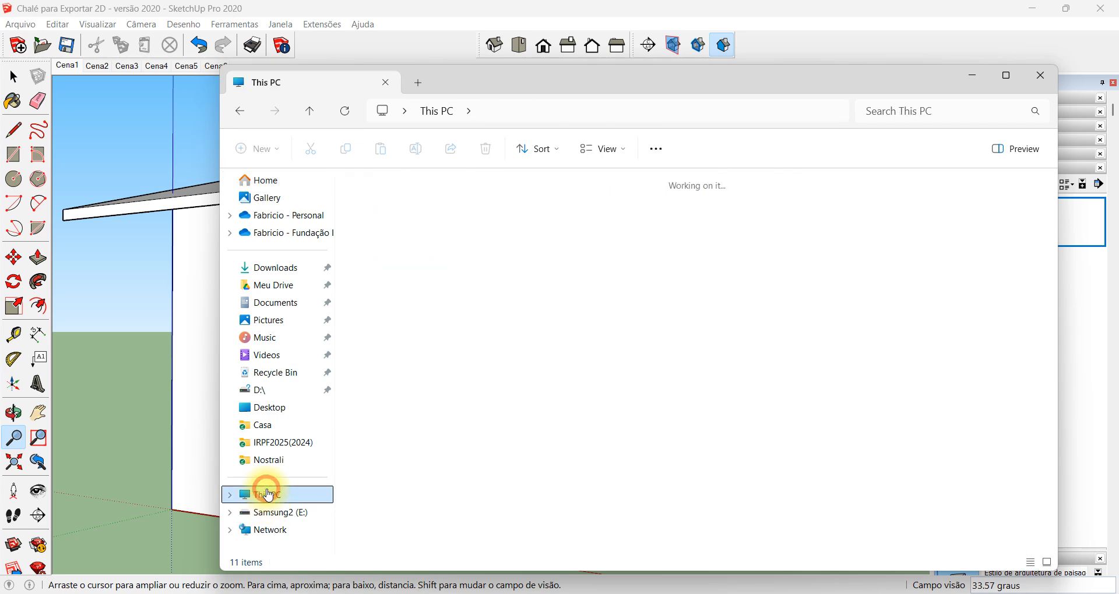
left_click(282, 410)
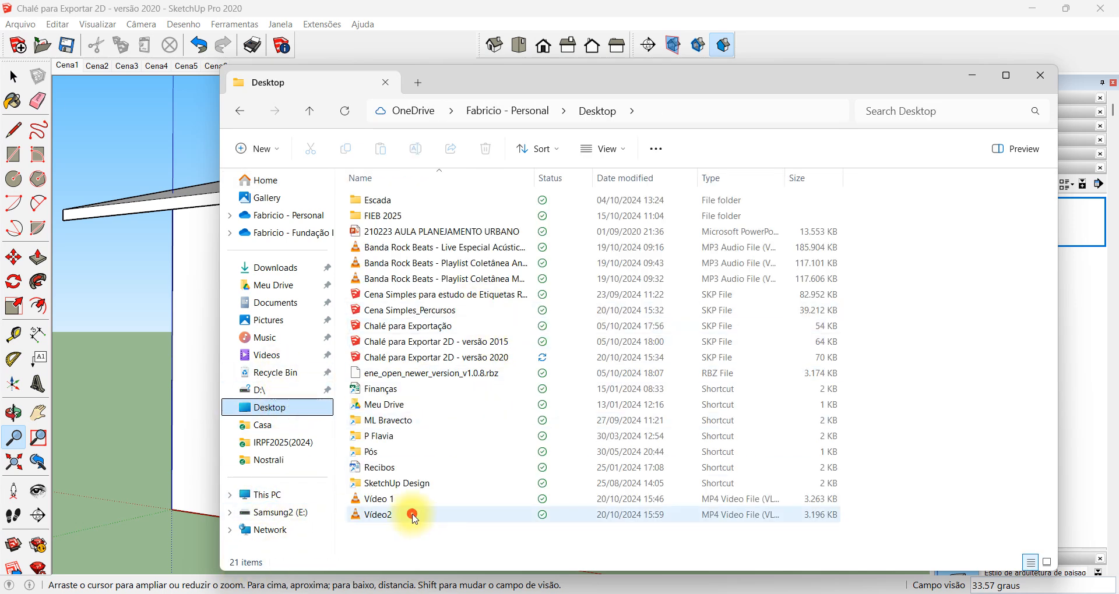
double_click(499, 508)
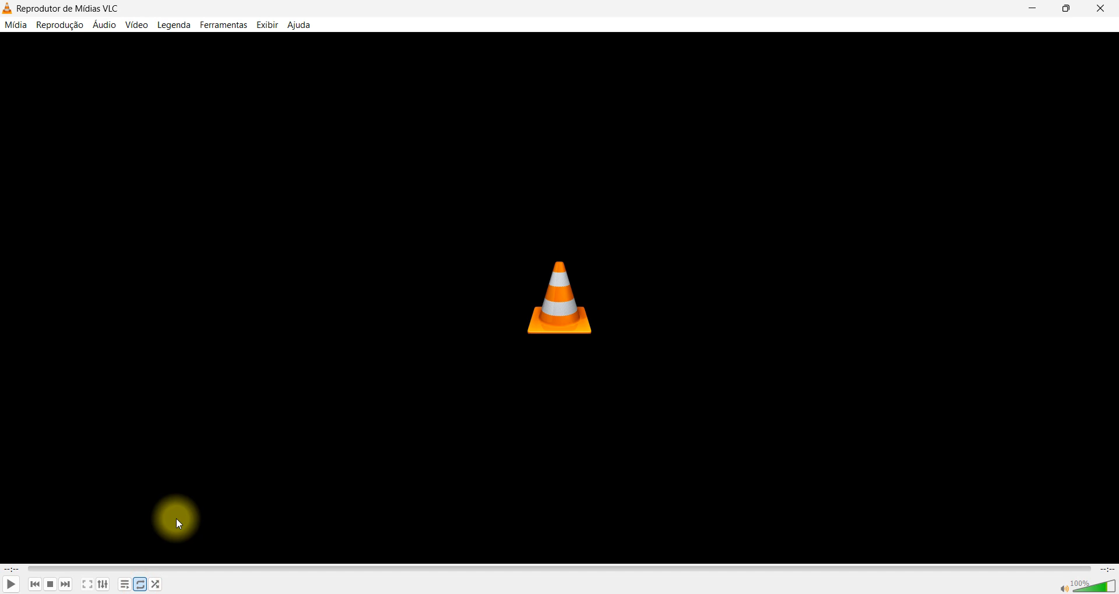
Replay Vídeo2.mp4 in VLC, skip ahead to the final part of the walkthrough, and close the player
left_click(11, 586)
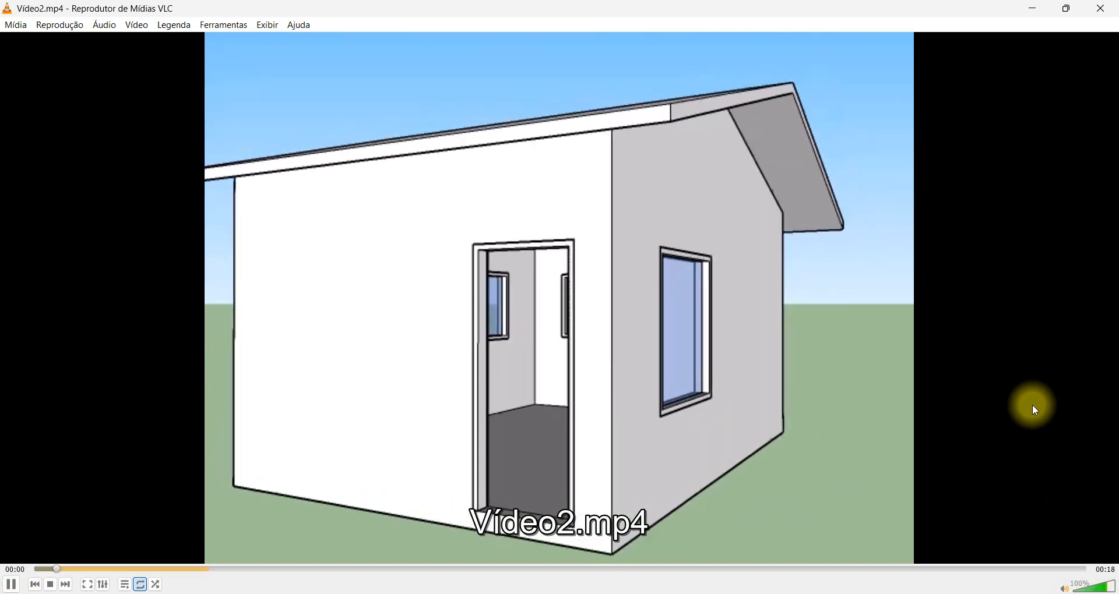
left_click(919, 571)
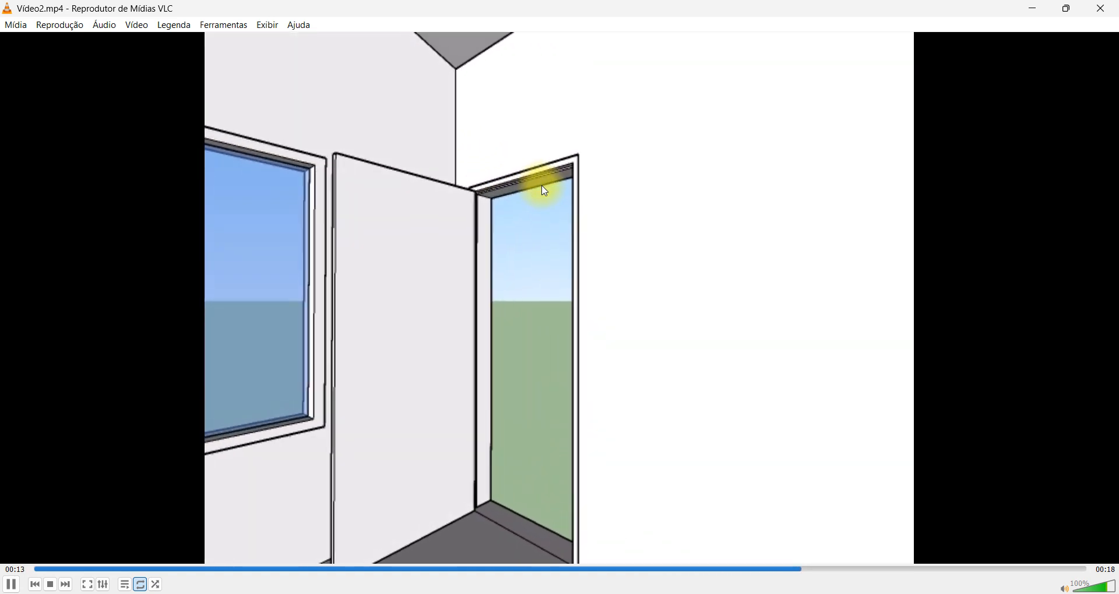
left_click(265, 25)
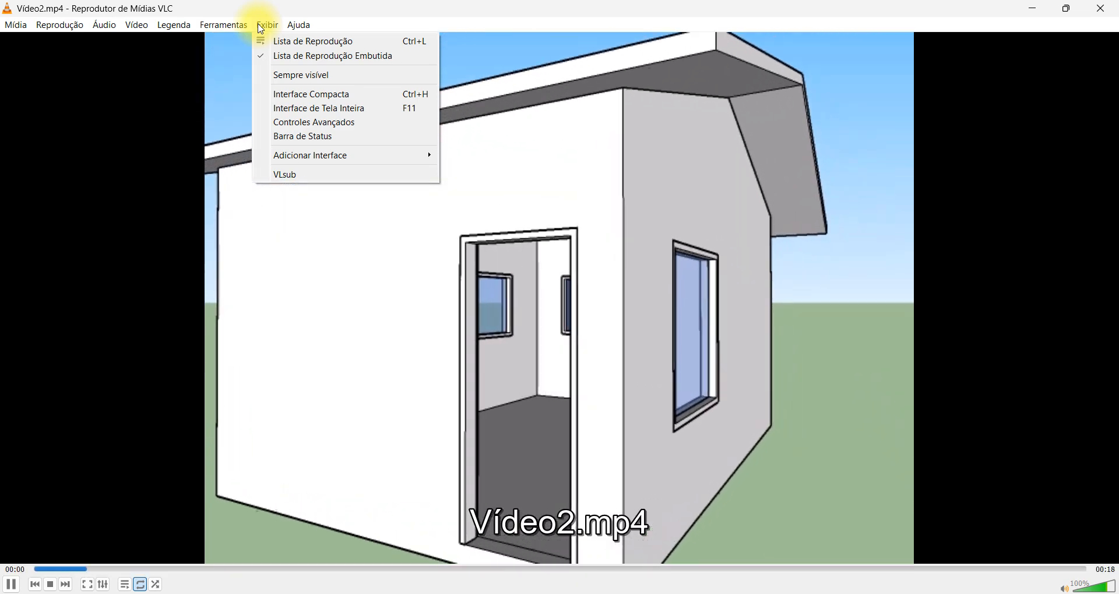
mouse_move(320, 23)
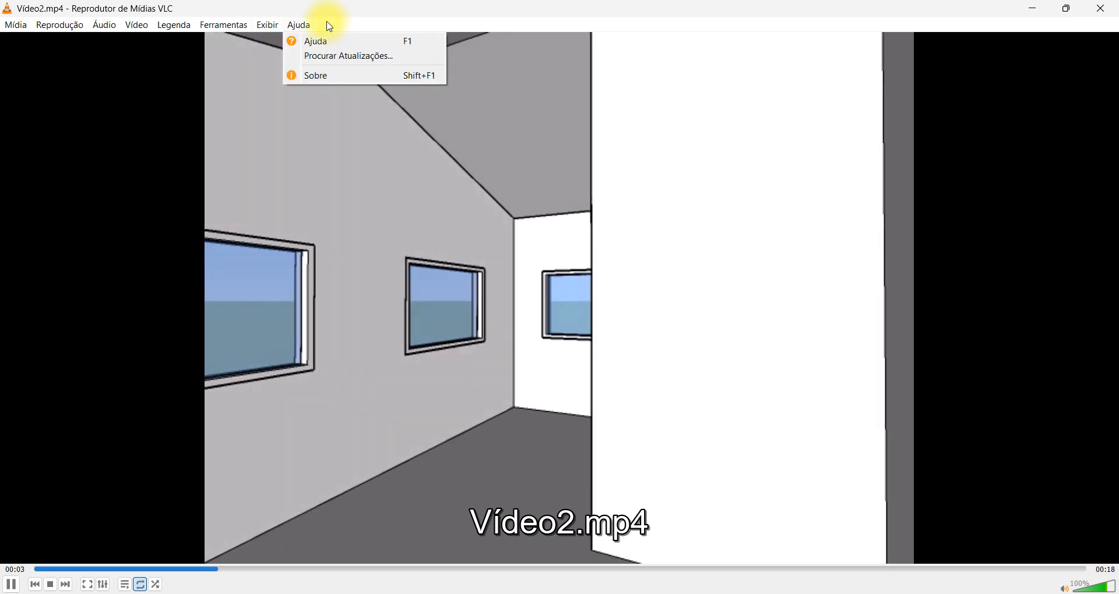
left_click(559, 29)
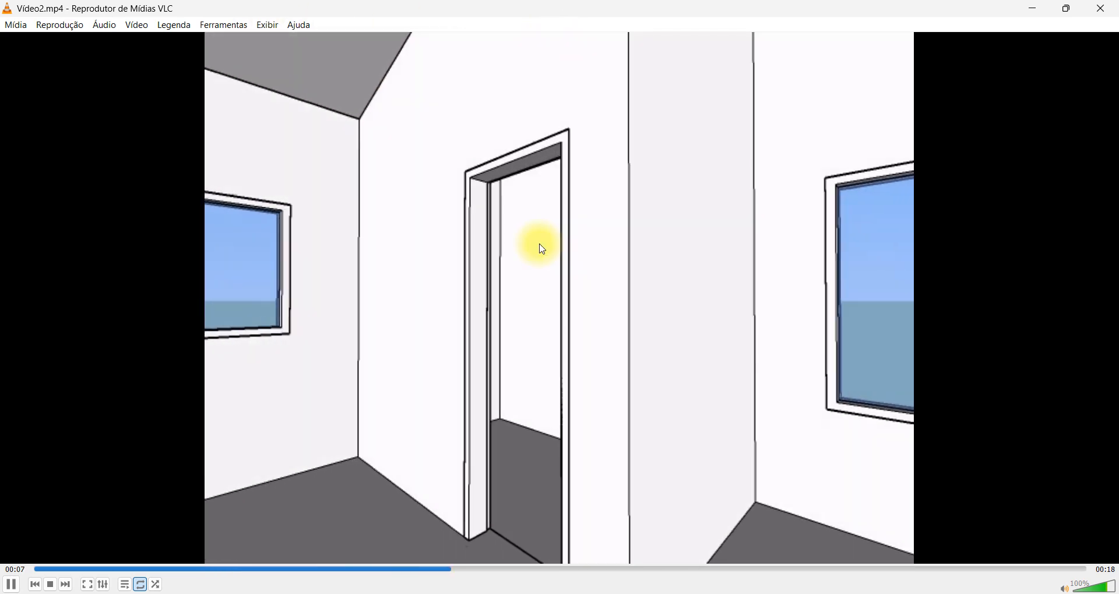
left_click(1100, 8)
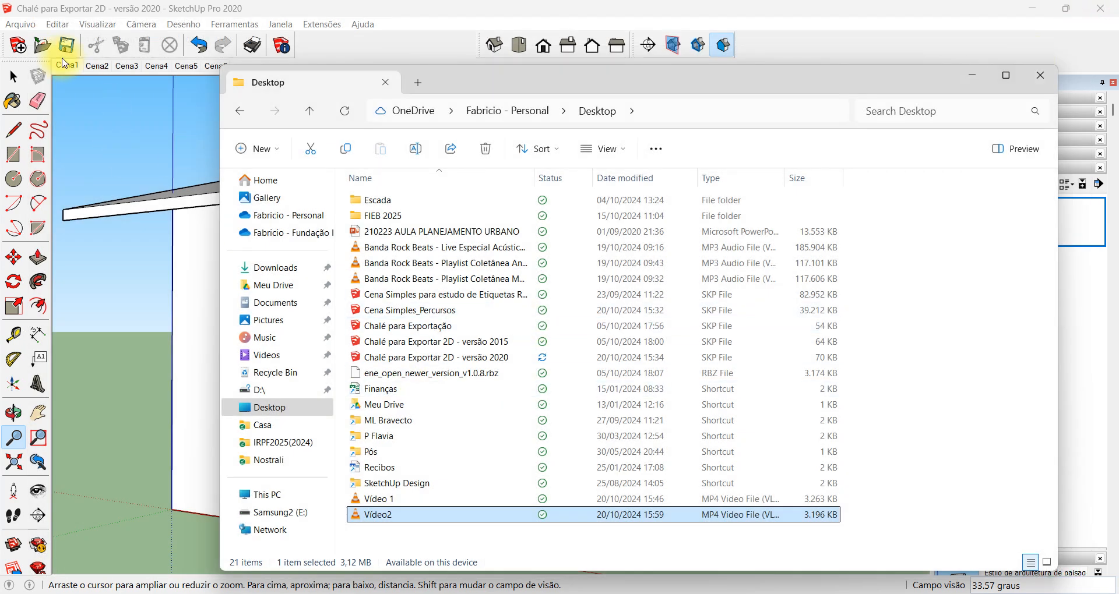
Switch back to SketchUp, review the resolution and frame options for exporting an MP4 animation, and leave without exporting
left_click(27, 27)
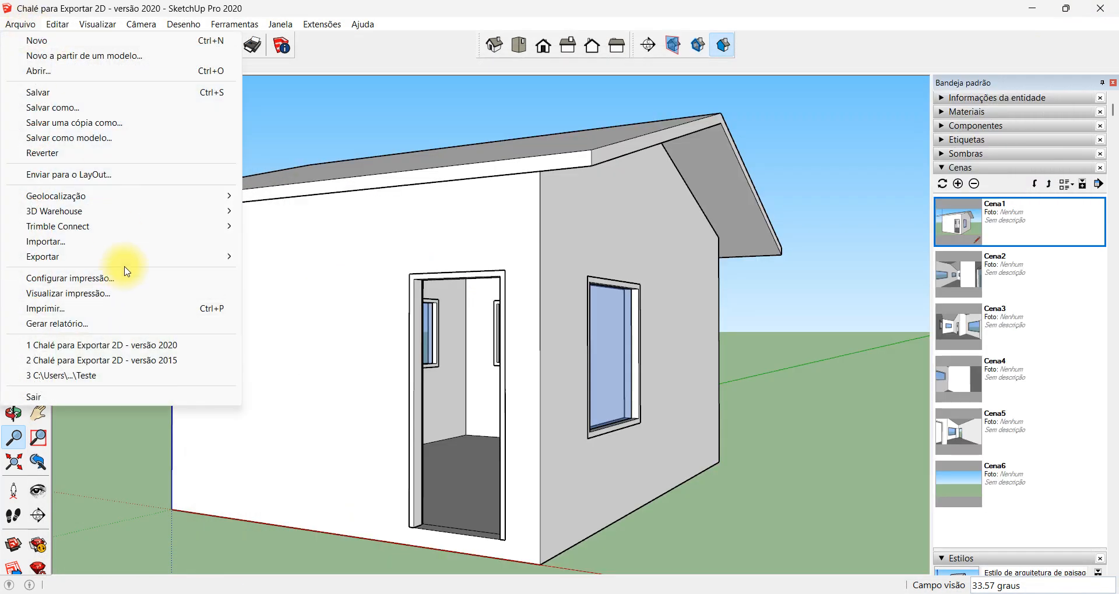
left_click(287, 302)
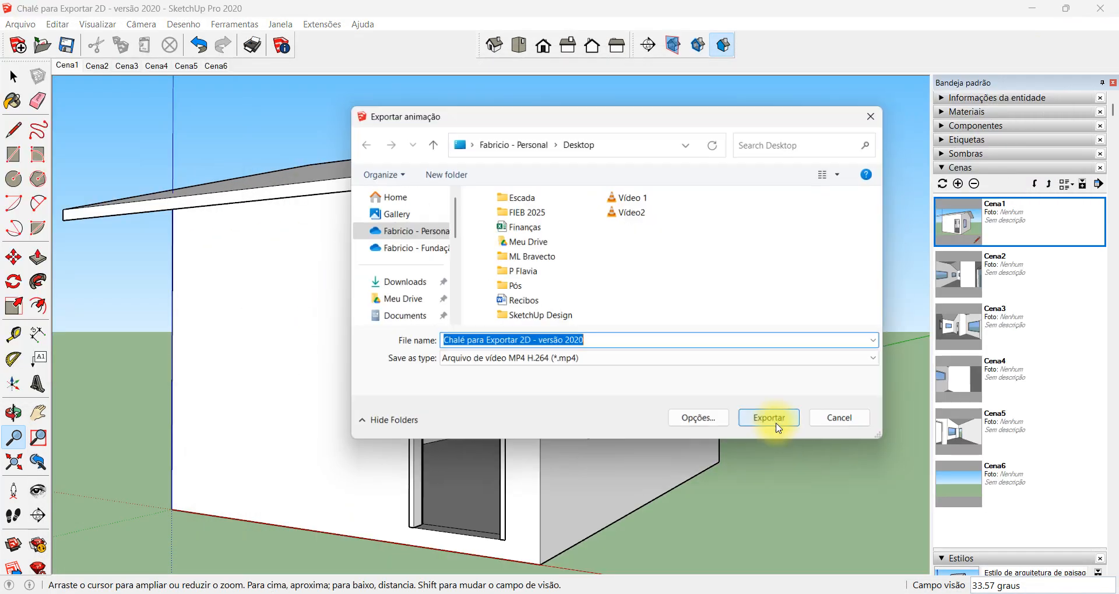
left_click(694, 428)
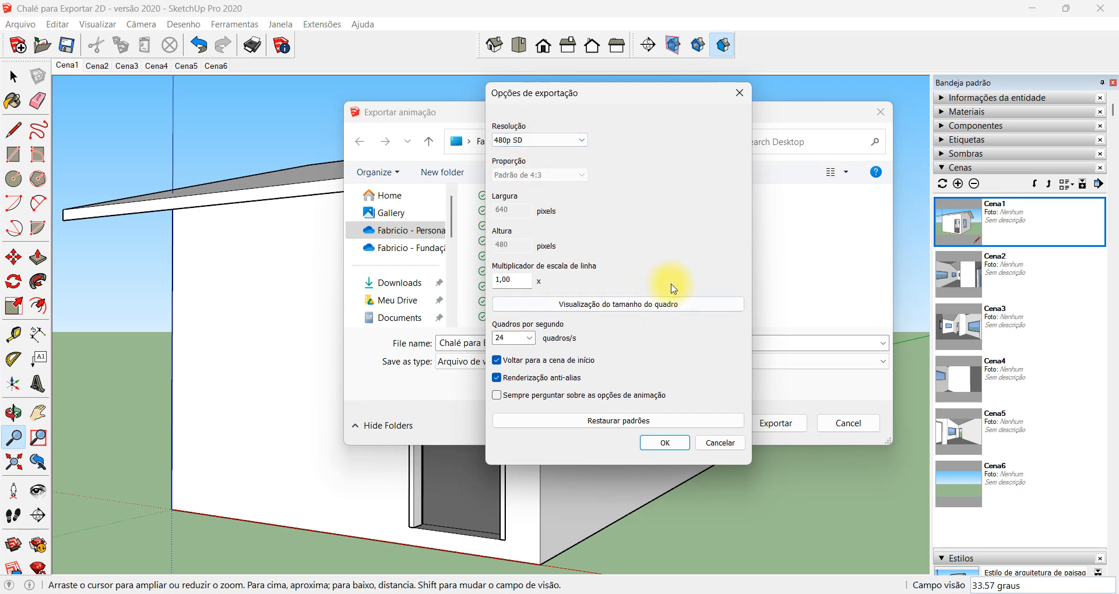
left_click(720, 443)
left_click(850, 423)
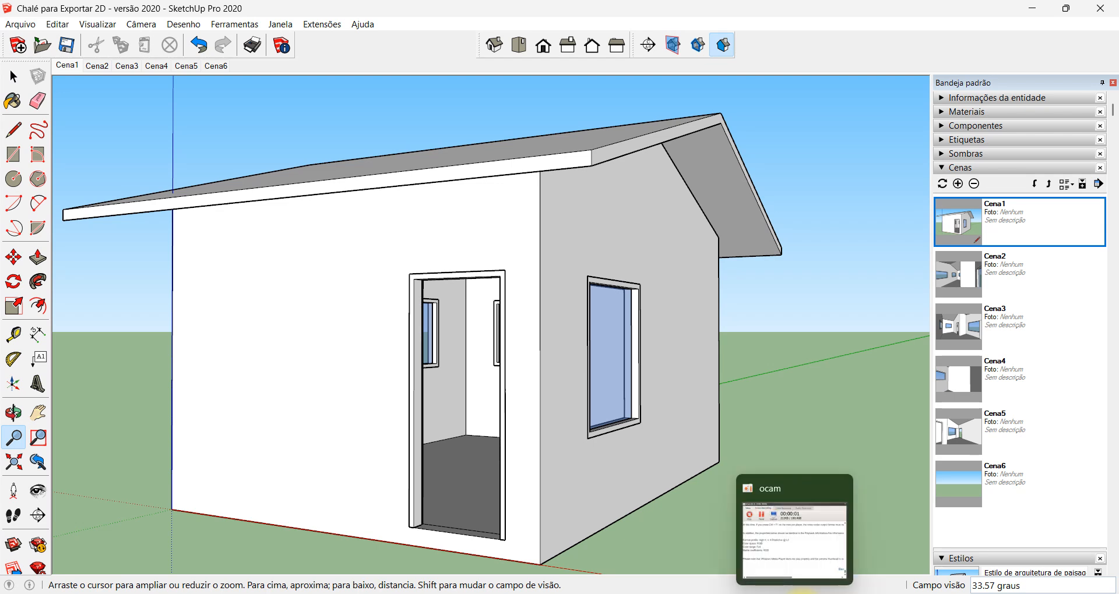
left_click(803, 593)
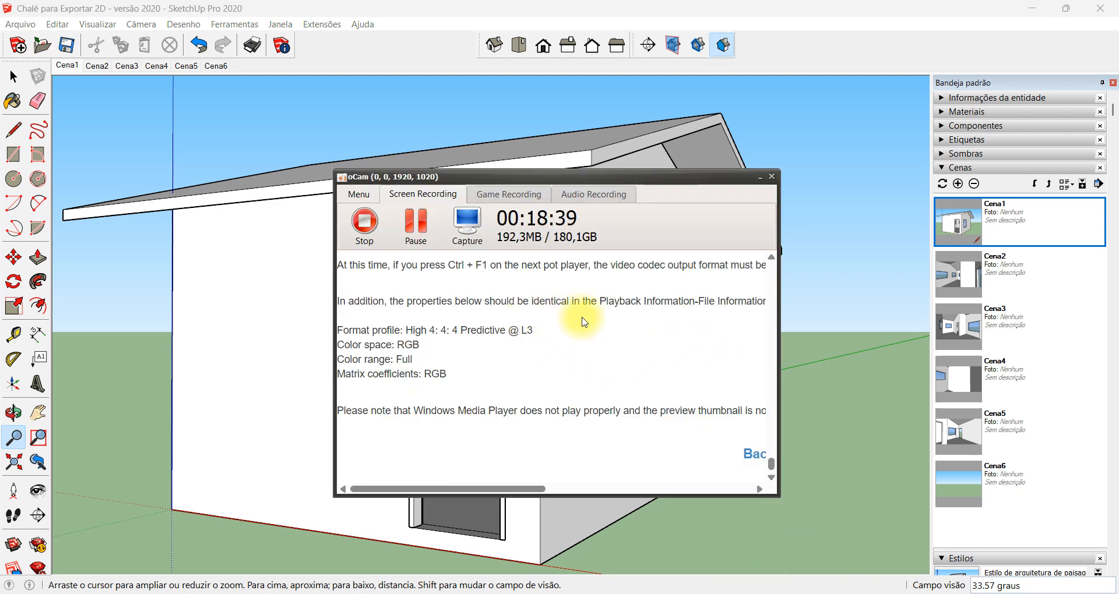